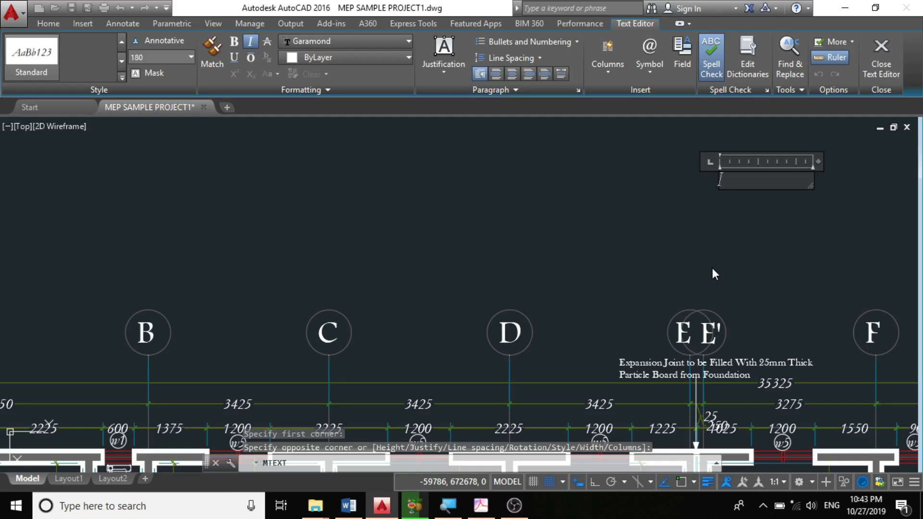
# Close the multiline text editor and erase the small rotated text above grid lines E and E'
pyautogui.click(482, 347)
pyautogui.scroll(-2, 445, 202)
pyautogui.scroll(-3, 563, 149)
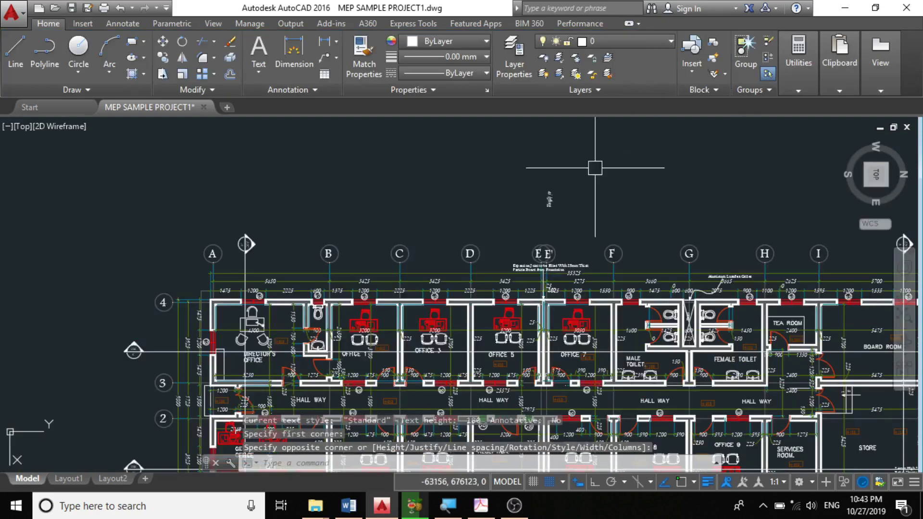
pyautogui.scroll(5, 543, 204)
pyautogui.click(576, 229)
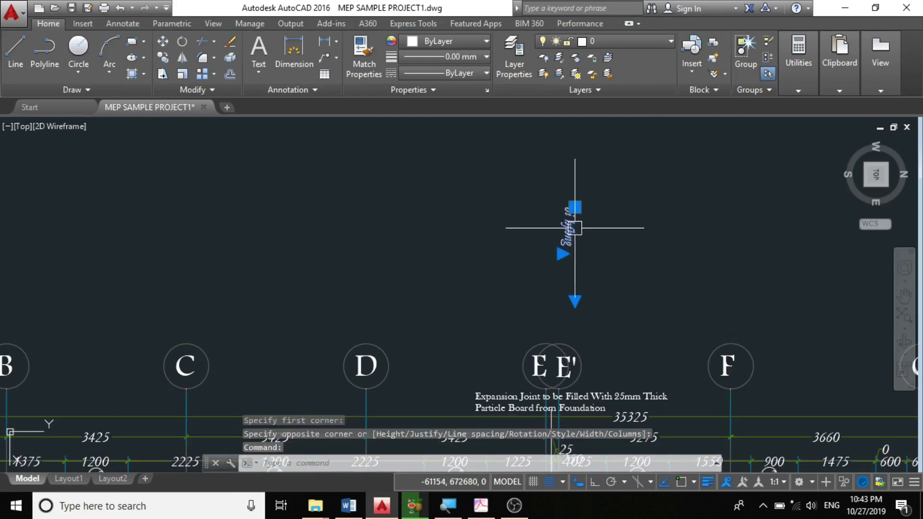
pyautogui.press('Delete')
# Examine the room labels, level tags and notes across the ground floor plan, including the services room, store and offices
pyautogui.scroll(-5, 525, 212)
pyautogui.scroll(3, 345, 276)
pyautogui.scroll(3, 337, 248)
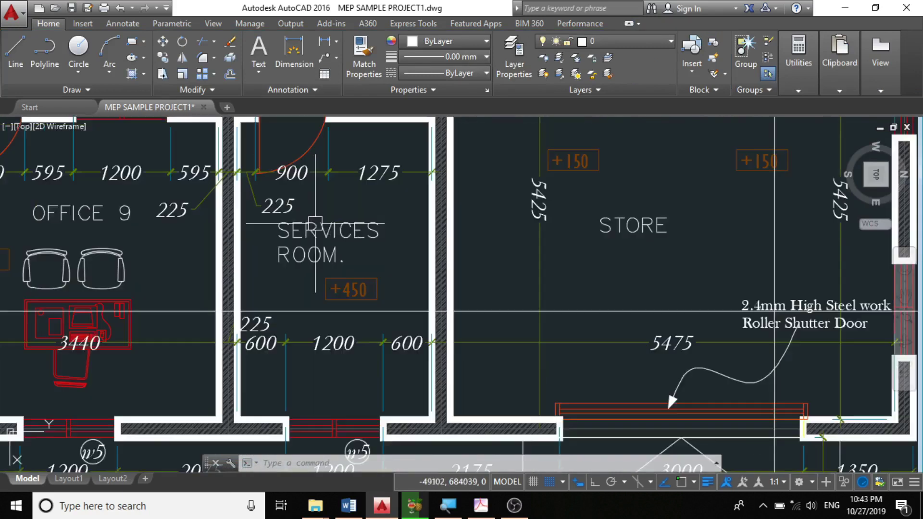
pyautogui.scroll(-2, 554, 262)
pyautogui.scroll(-2, 217, 254)
pyautogui.moveTo(280, 288); pyautogui.dragTo(558, 284, button='middle')
pyautogui.scroll(5, 375, 252)
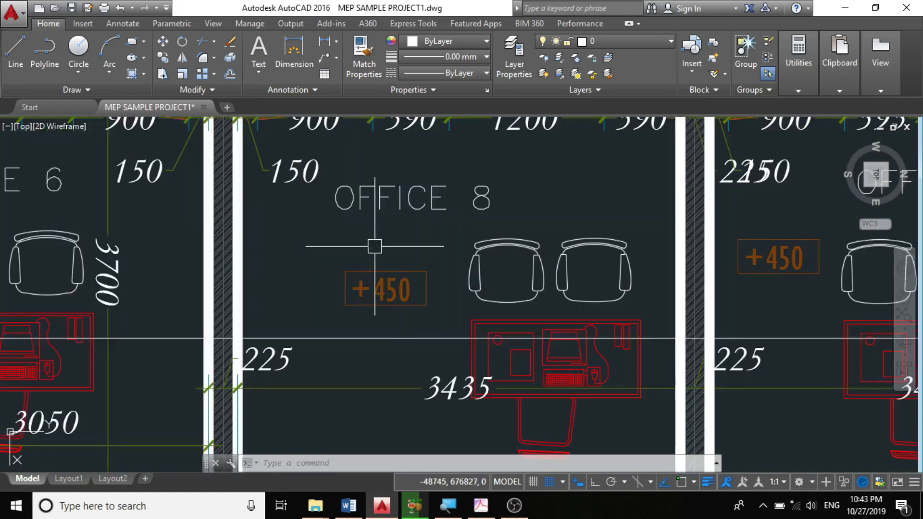
pyautogui.scroll(-5, 405, 304)
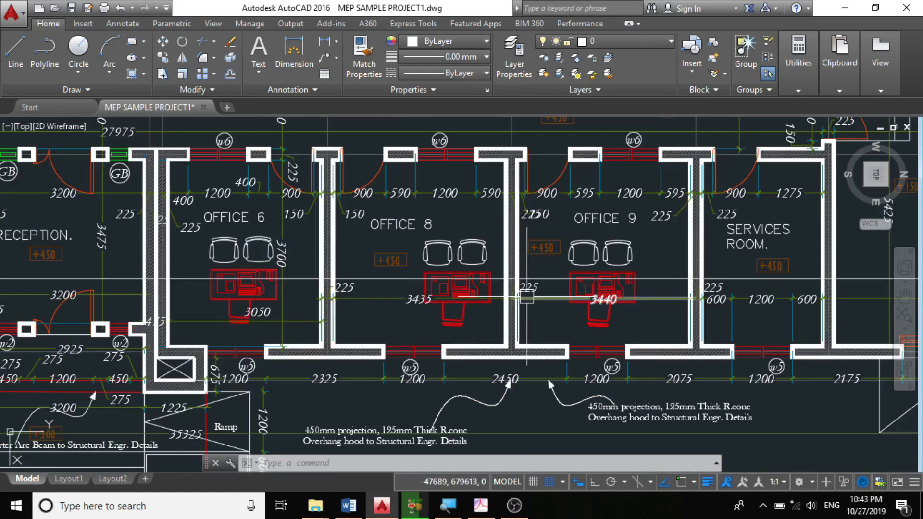
pyautogui.scroll(-6, 524, 298)
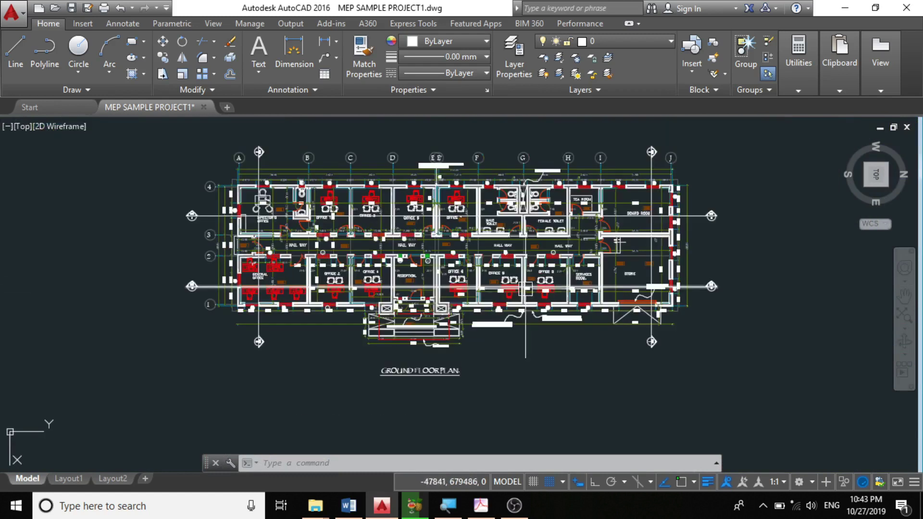
# Copy the OFFICE 2 room label to the empty area above the plan, between grid lines I and J
pyautogui.scroll(4, 333, 236)
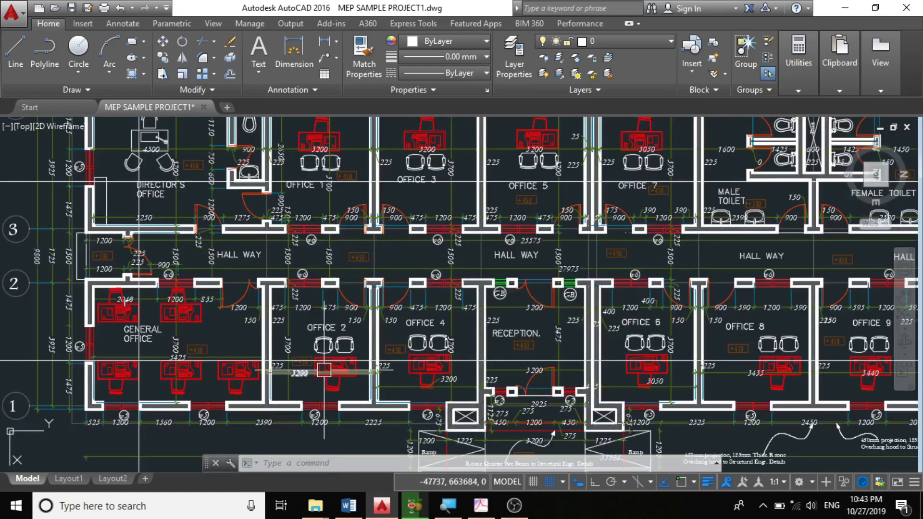
pyautogui.scroll(2, 406, 363)
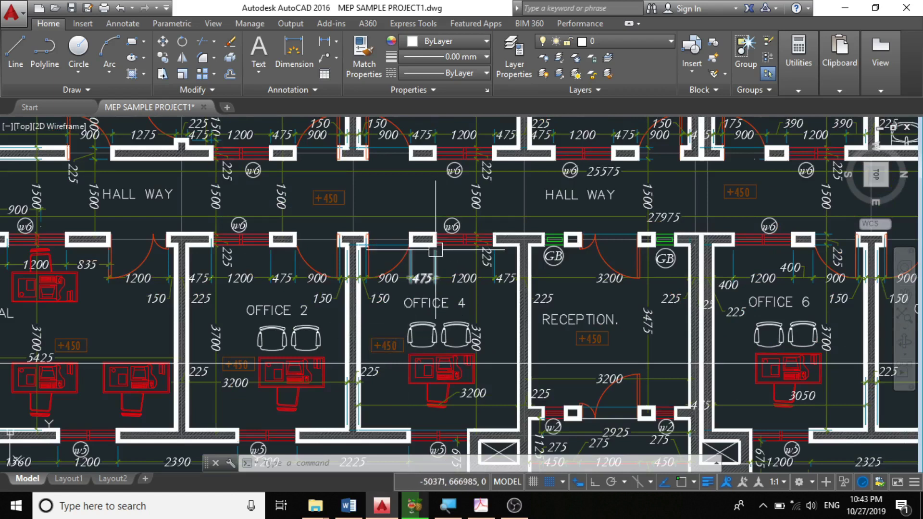
pyautogui.click(273, 310)
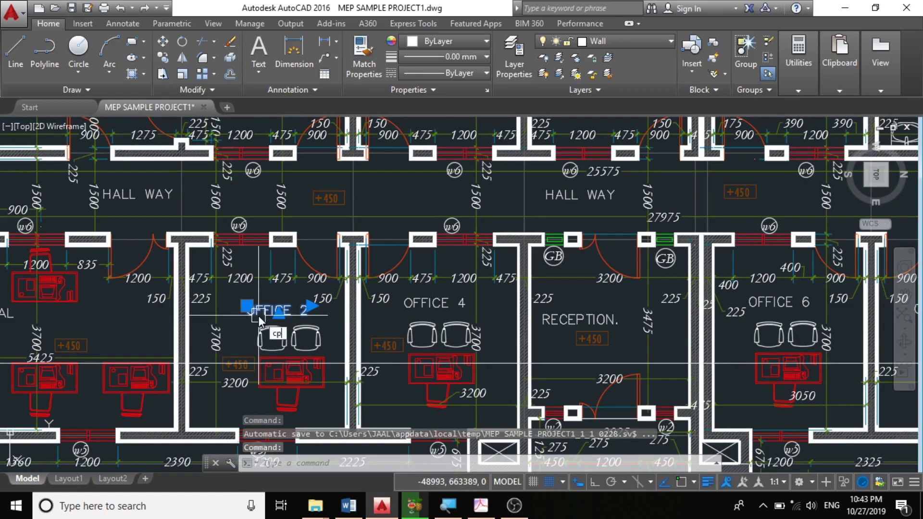
pyautogui.press('BackSpace')
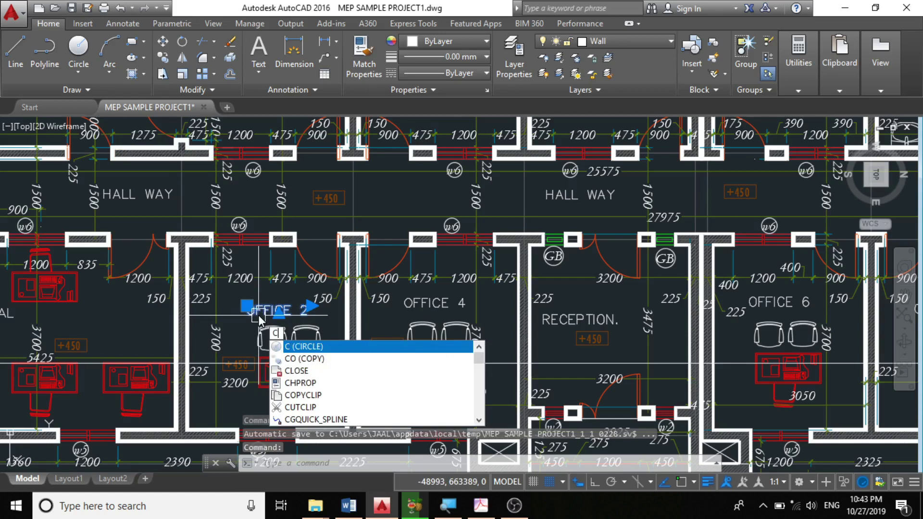
pyautogui.write('o')
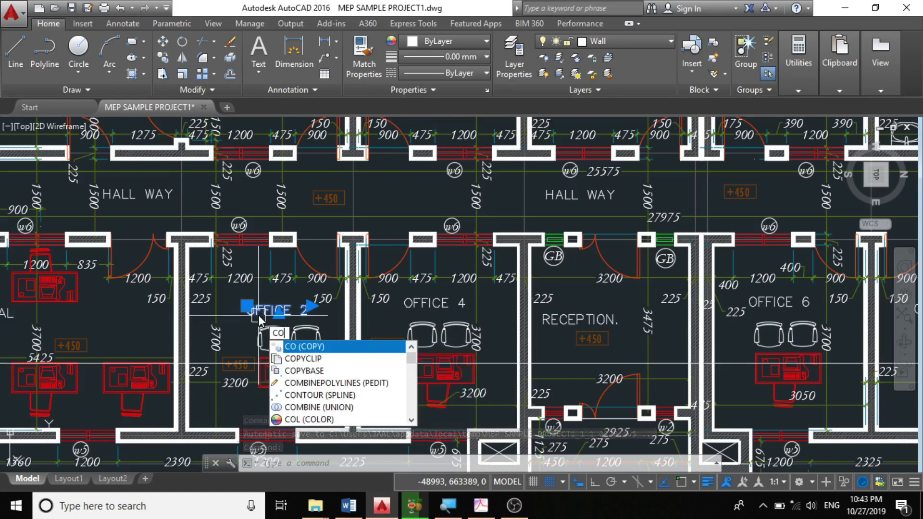
pyautogui.press('Return')
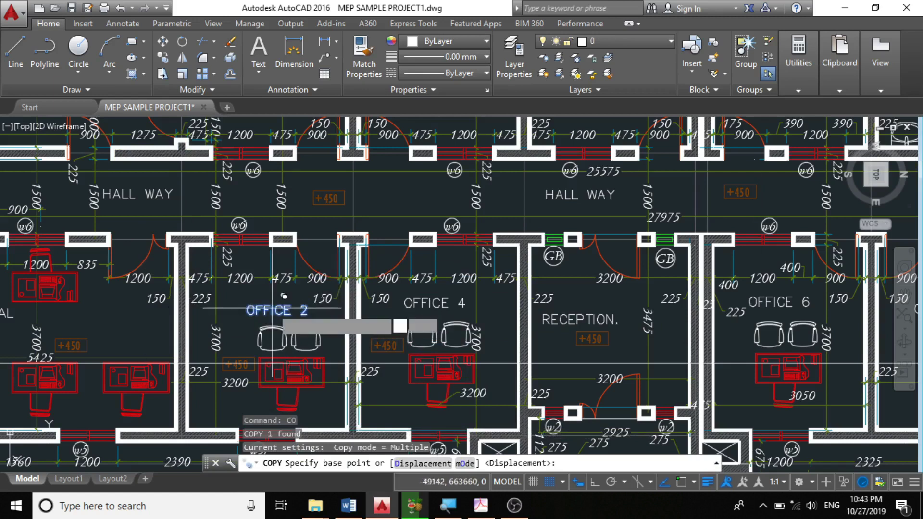
pyautogui.click(202, 337)
pyautogui.scroll(-6, 224, 358)
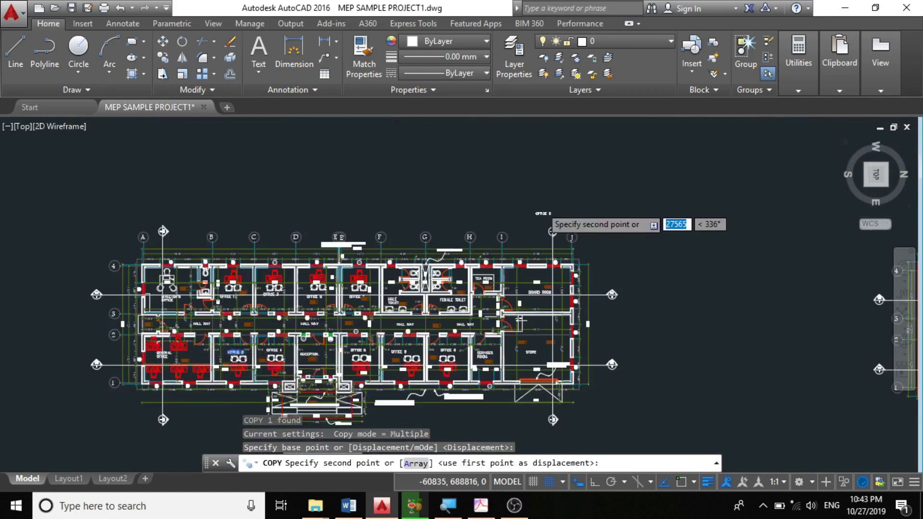
pyautogui.scroll(6, 545, 269)
pyautogui.click(540, 225)
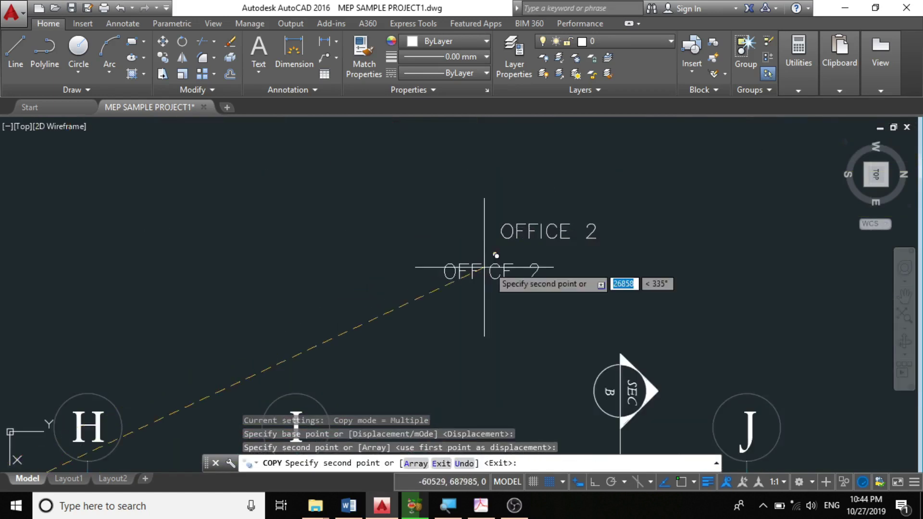
pyautogui.press('Escape')
# Replace the text of the copied OFFICE 2 label with "mep engr"
pyautogui.click(523, 230)
pyautogui.doubleClick(579, 237)
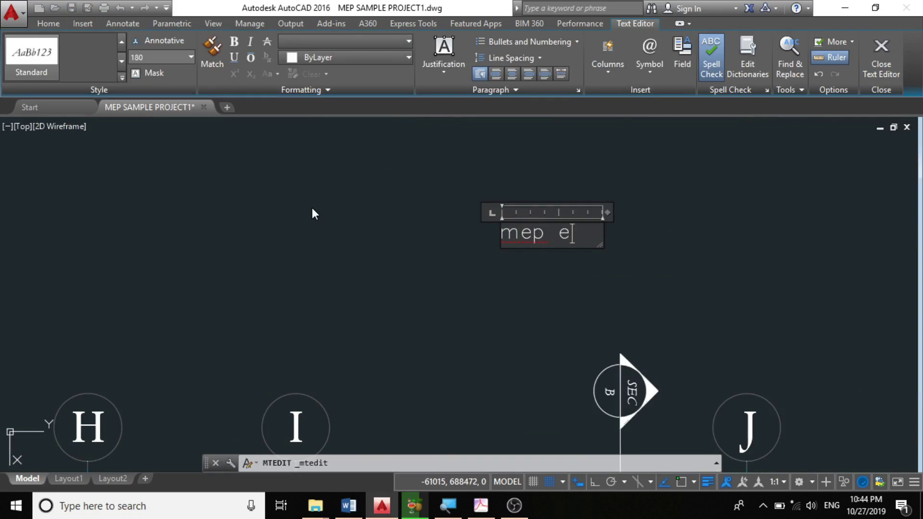
pyautogui.write('mep engr')
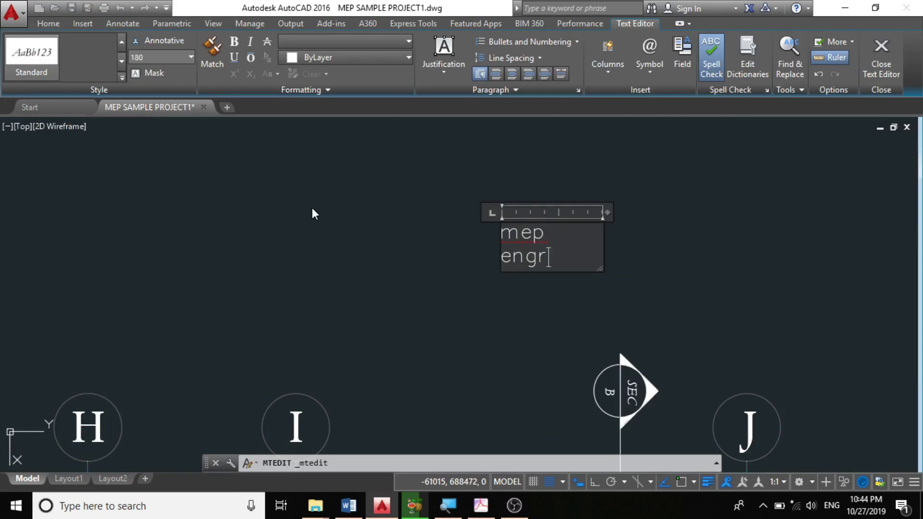
pyautogui.click(291, 187)
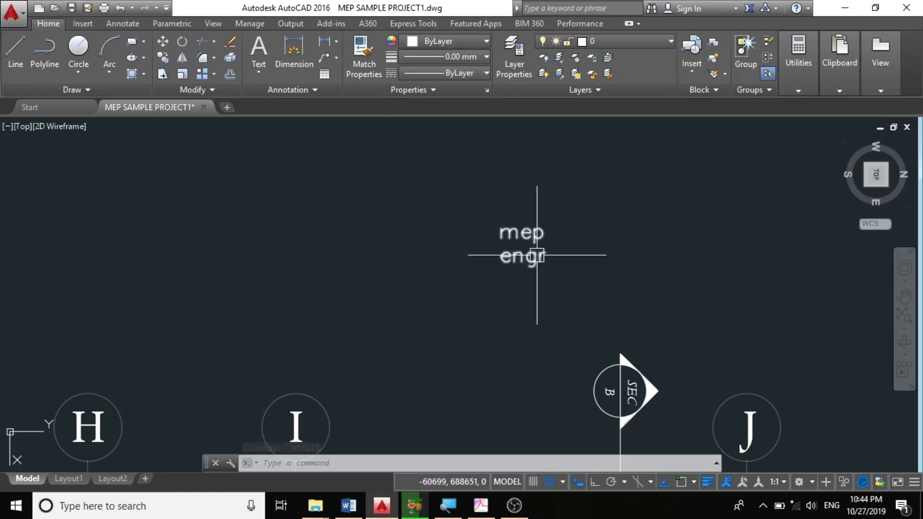
# Explode the "mep engr" multiline text into single-line texts and check that each line can be selected
pyautogui.click(537, 254)
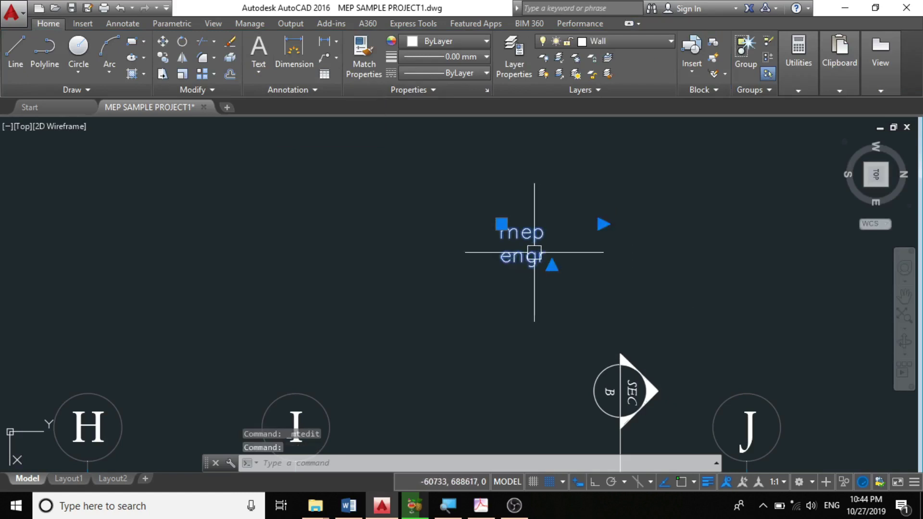
pyautogui.write('x')
pyautogui.press('Return')
pyautogui.click(529, 259)
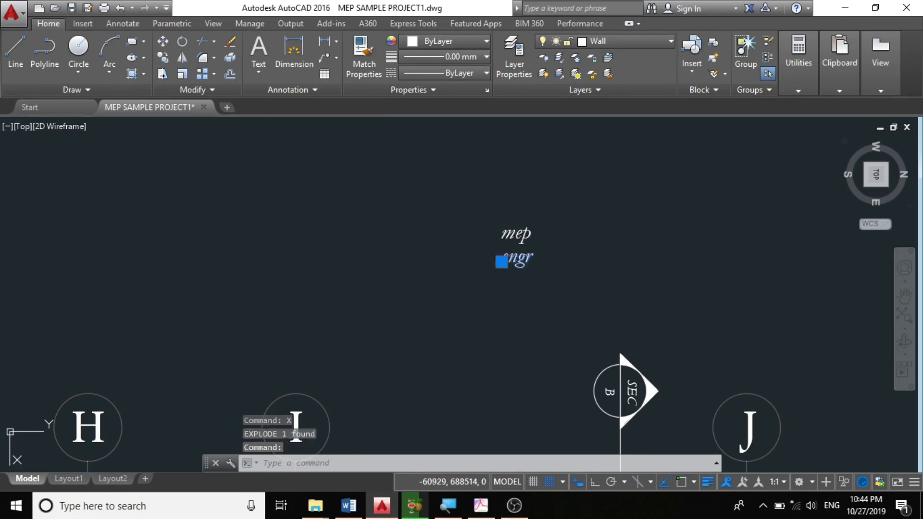
pyautogui.click(515, 234)
pyautogui.scroll(3, 522, 240)
pyautogui.scroll(-3, 522, 236)
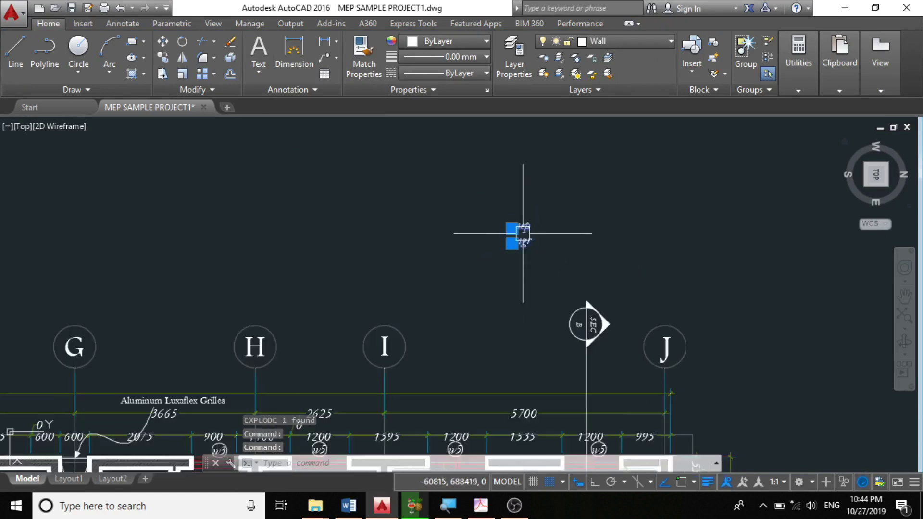
pyautogui.scroll(2, 525, 233)
pyautogui.click(556, 293)
pyautogui.click(477, 186)
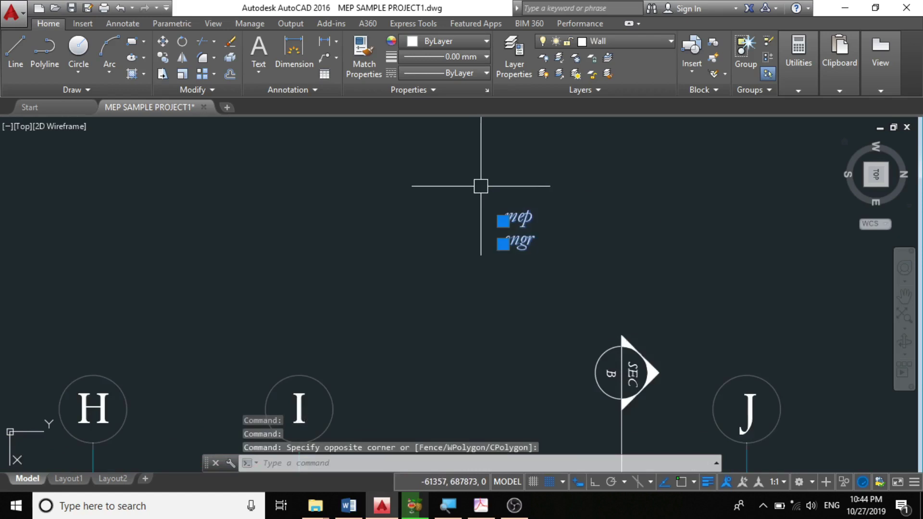
pyautogui.press('Escape')
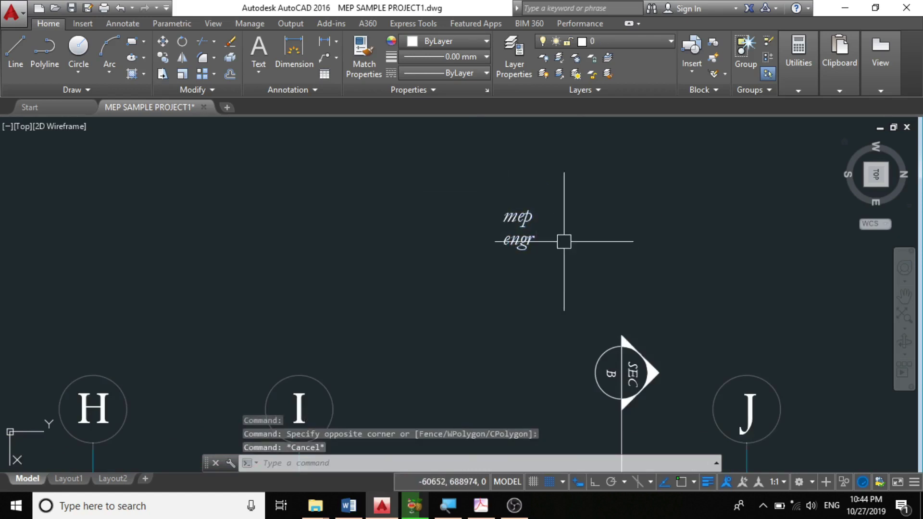
# Scale both the "mep" and "engr" texts by a factor of 5 about a point between them
pyautogui.click(581, 267)
pyautogui.click(482, 175)
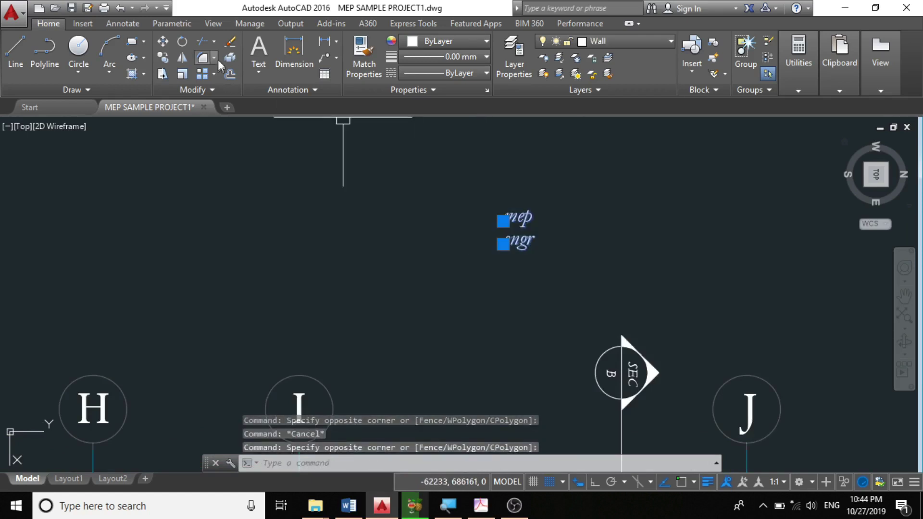
pyautogui.click(182, 74)
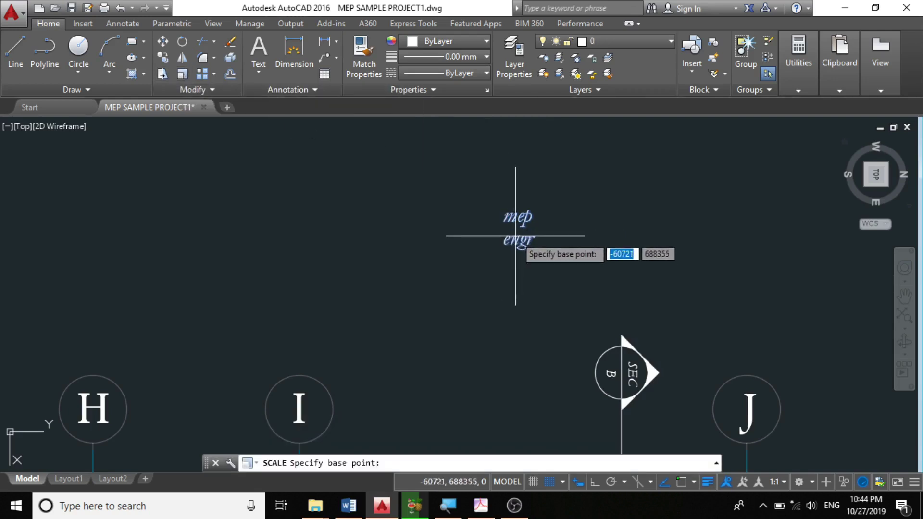
pyautogui.click(517, 229)
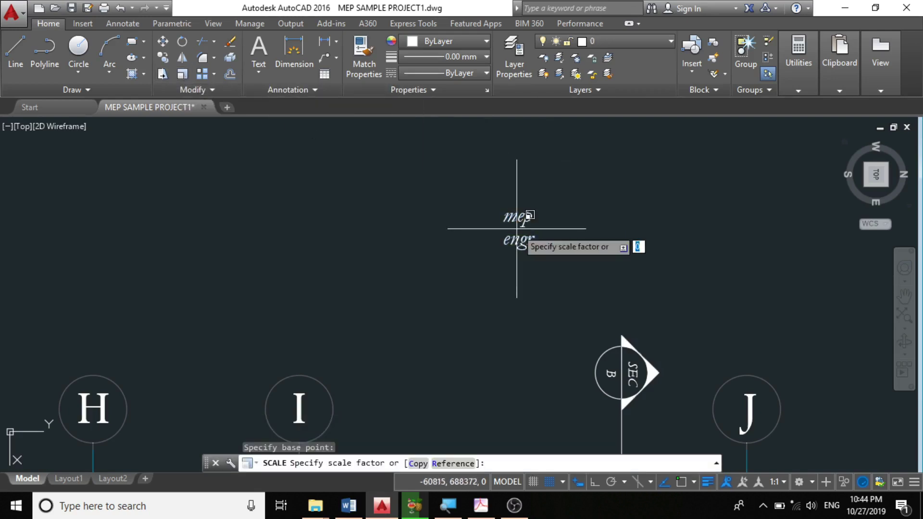
pyautogui.press('Return')
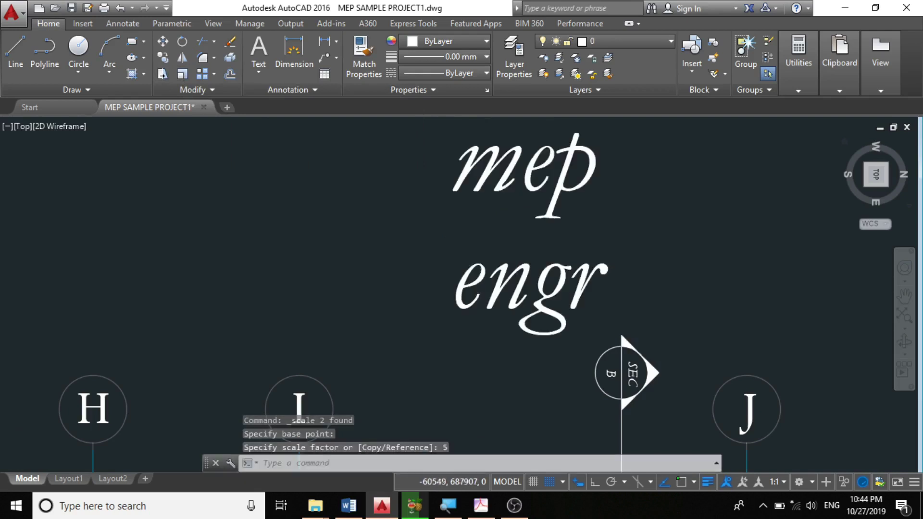
# Erase the enlarged "mep" and "engr" texts above the plan
pyautogui.scroll(-3, 480, 240)
pyautogui.click(497, 222)
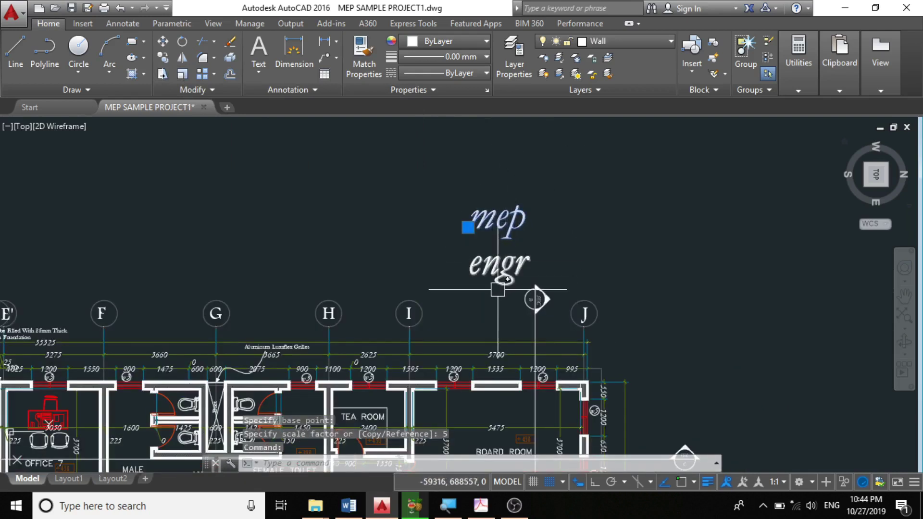
pyautogui.click(493, 273)
pyautogui.press('Escape')
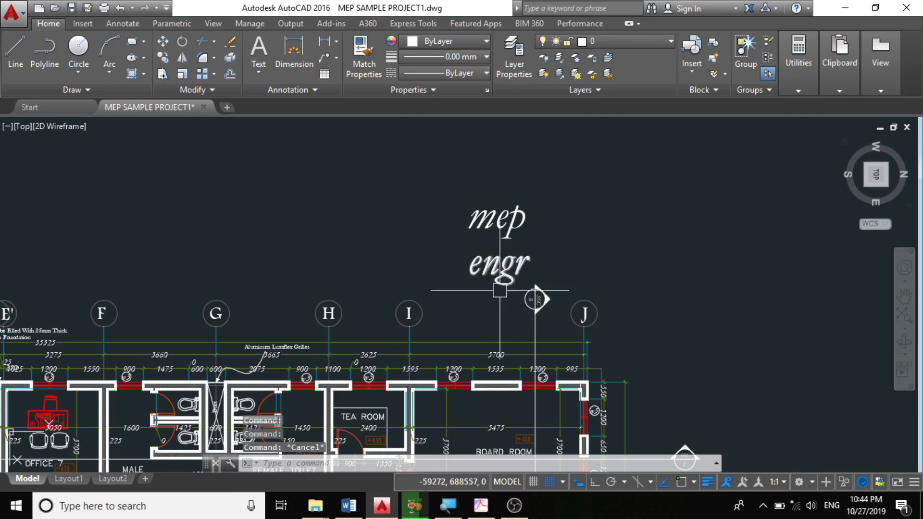
pyautogui.click(498, 233)
pyautogui.click(498, 287)
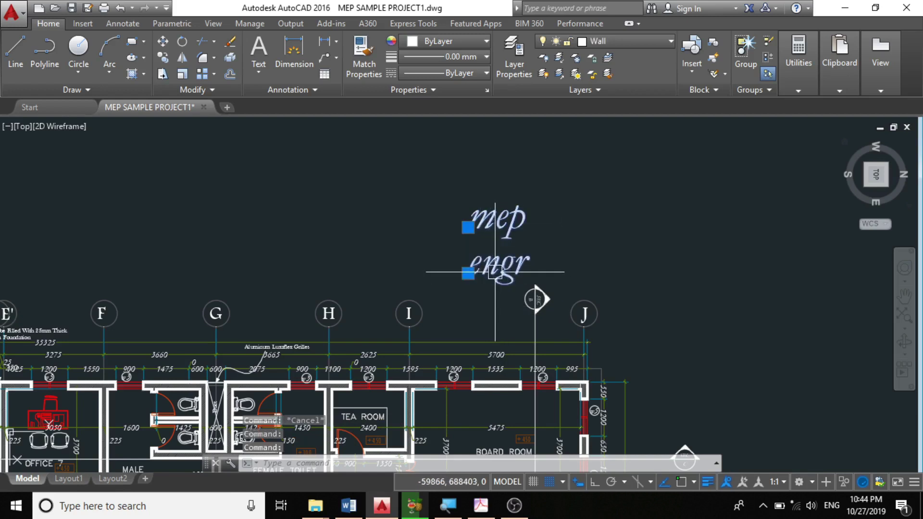
pyautogui.moveTo(497, 274)
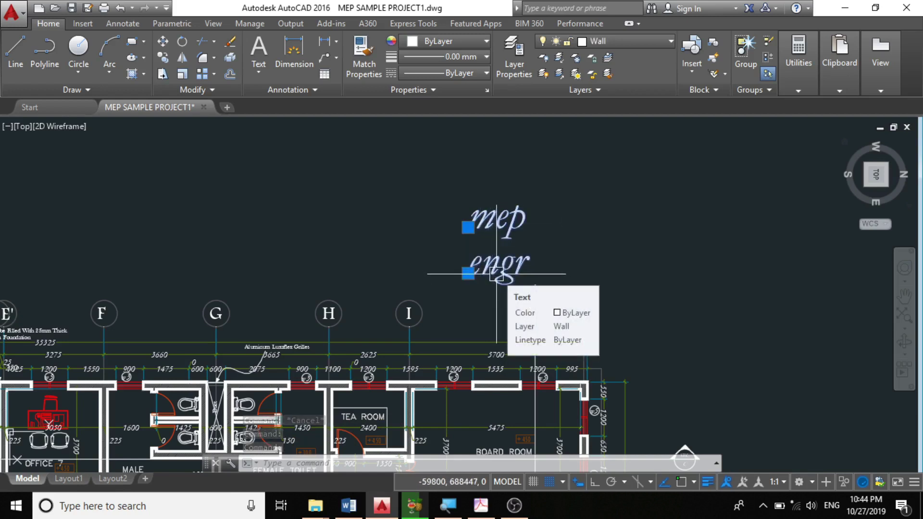
pyautogui.press('Delete')
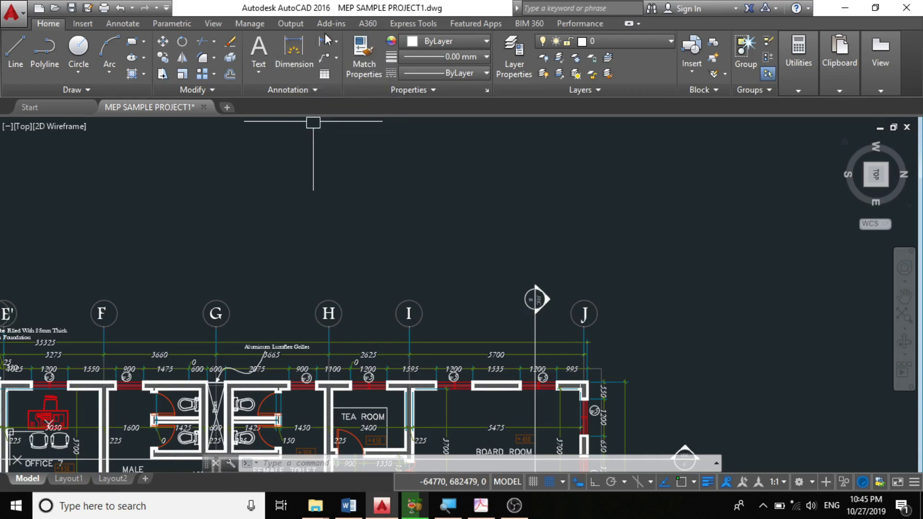
pyautogui.click(307, 90)
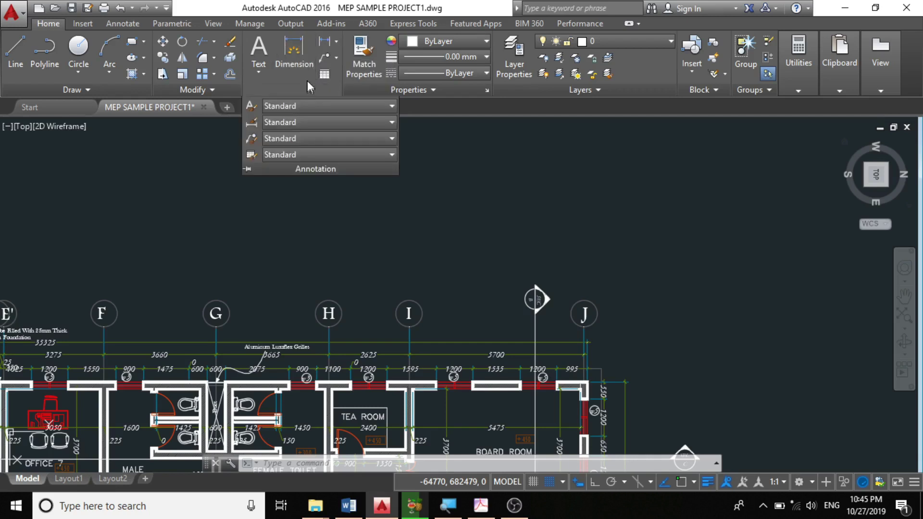
pyautogui.click(304, 54)
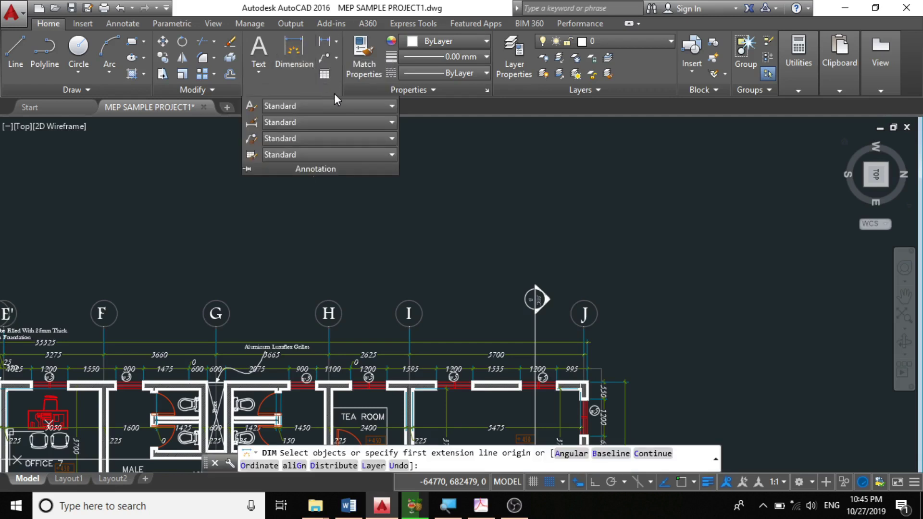
pyautogui.press('Escape')
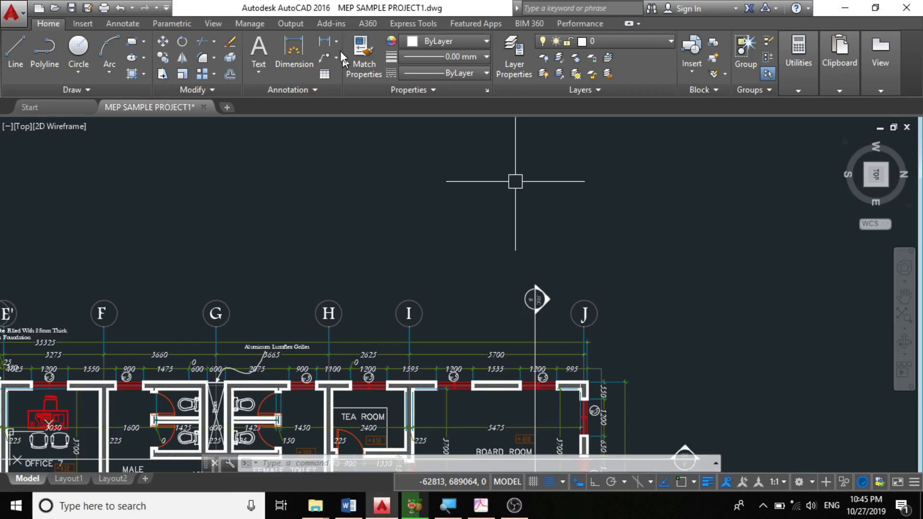
pyautogui.click(337, 41)
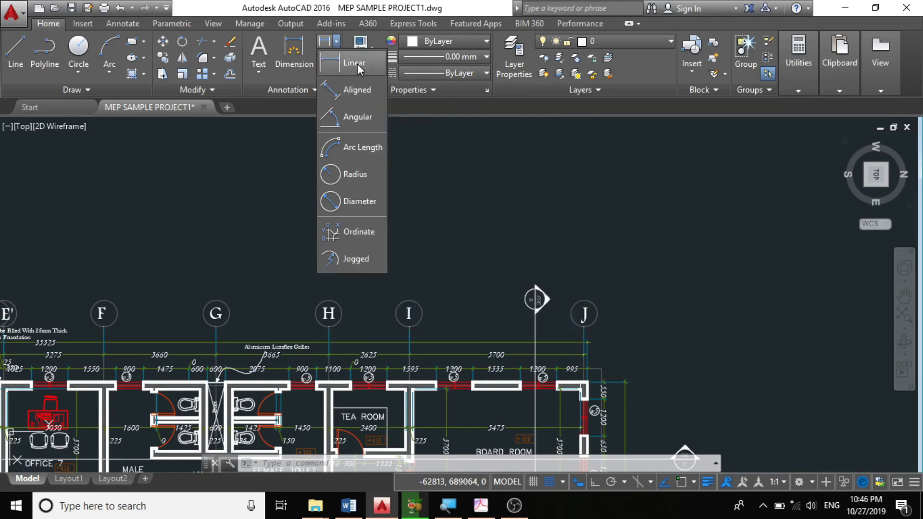
pyautogui.click(356, 64)
pyautogui.scroll(-4, 545, 179)
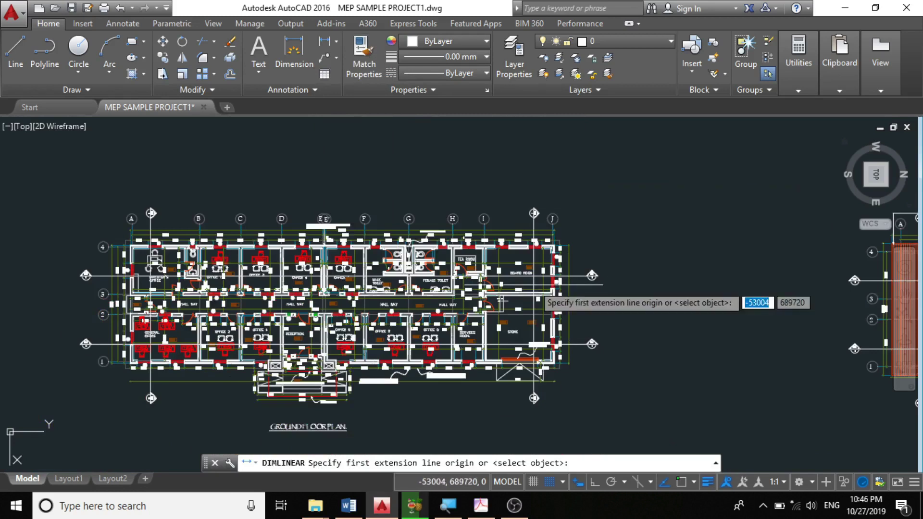
pyautogui.scroll(4, 556, 262)
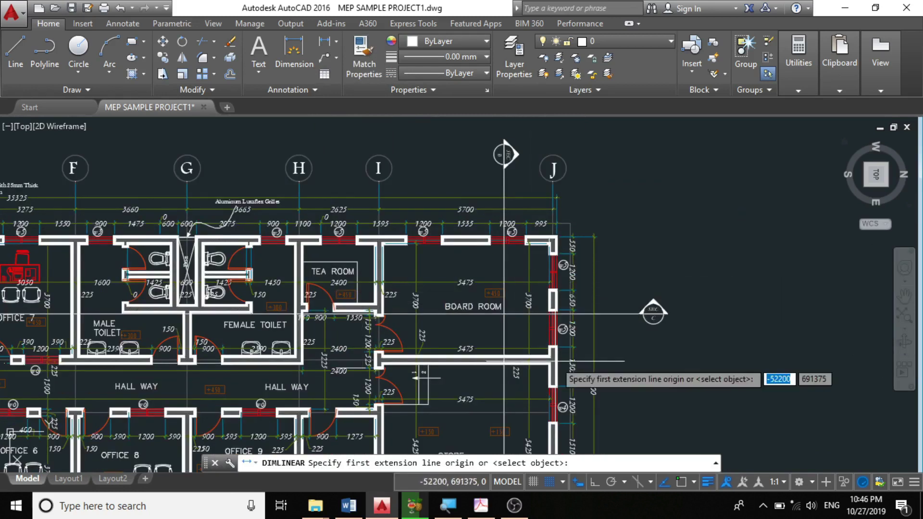
# Move the lower middle desk of the GENERAL OFFICE to the empty area above the ground floor plan
pyautogui.scroll(3, 364, 293)
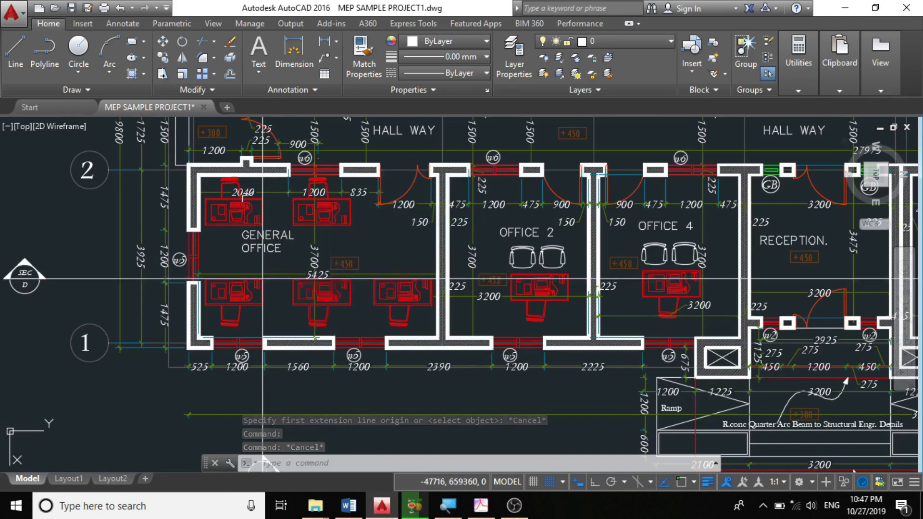
pyautogui.click(320, 291)
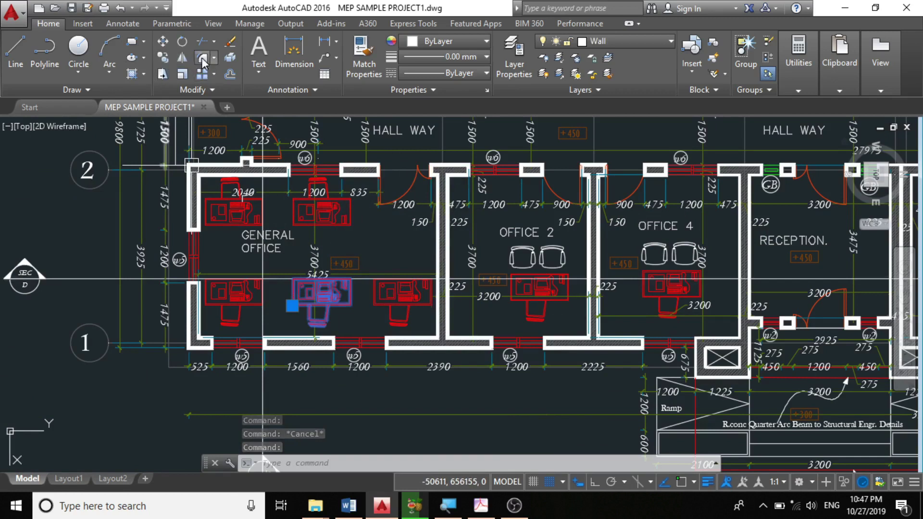
pyautogui.click(163, 42)
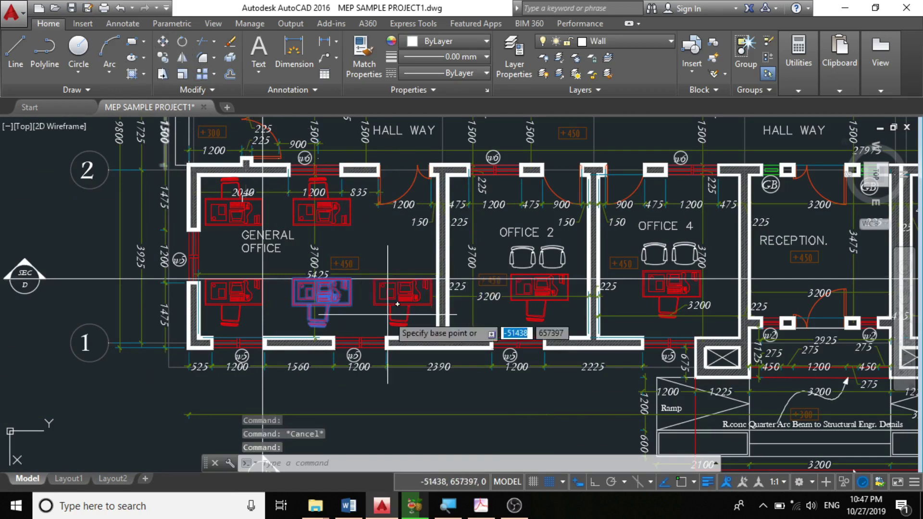
pyautogui.click(321, 292)
pyautogui.scroll(-6, 402, 390)
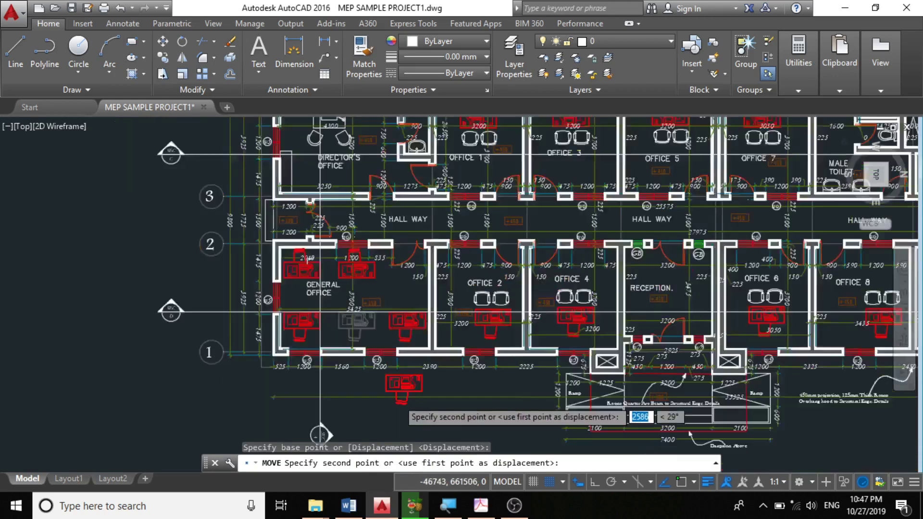
pyautogui.scroll(8, 426, 196)
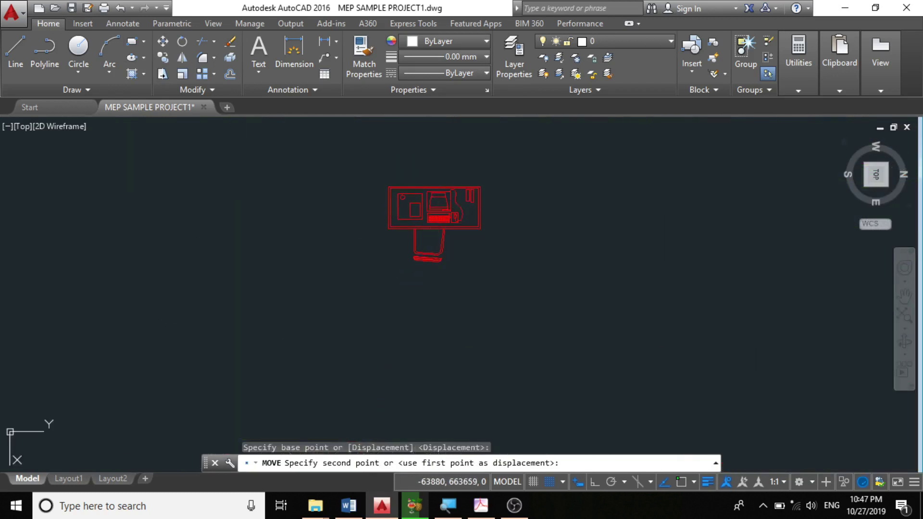
pyautogui.press('Escape')
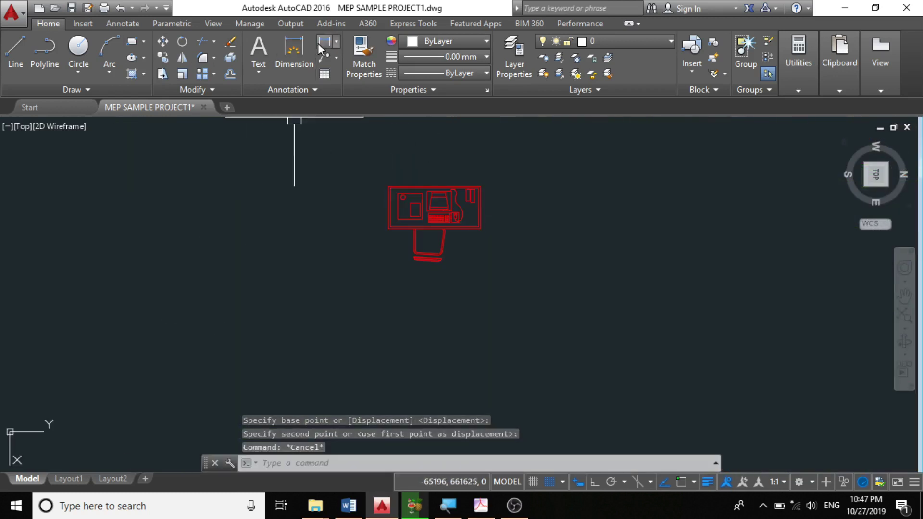
# Add a linear dimension across the relocated desk's width, from side edge to side edge, placed above the desk
pyautogui.click(337, 41)
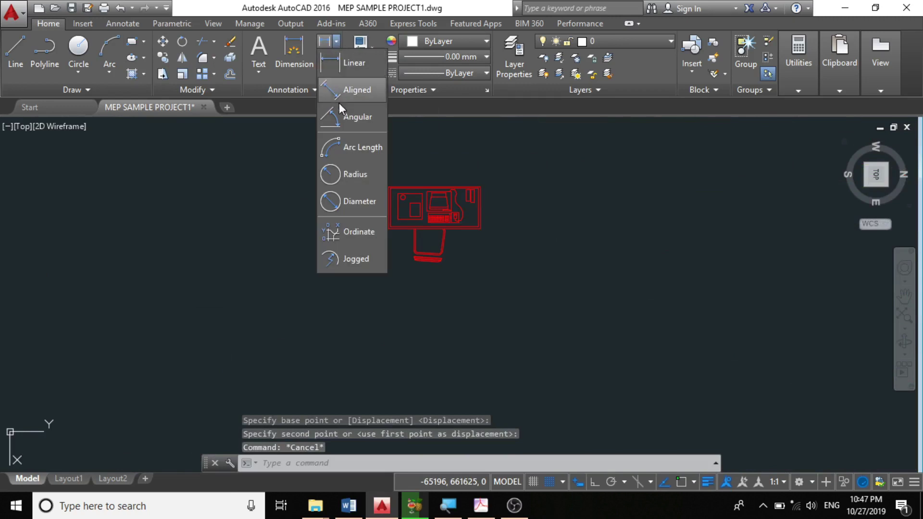
pyautogui.click(354, 64)
pyautogui.scroll(4, 388, 206)
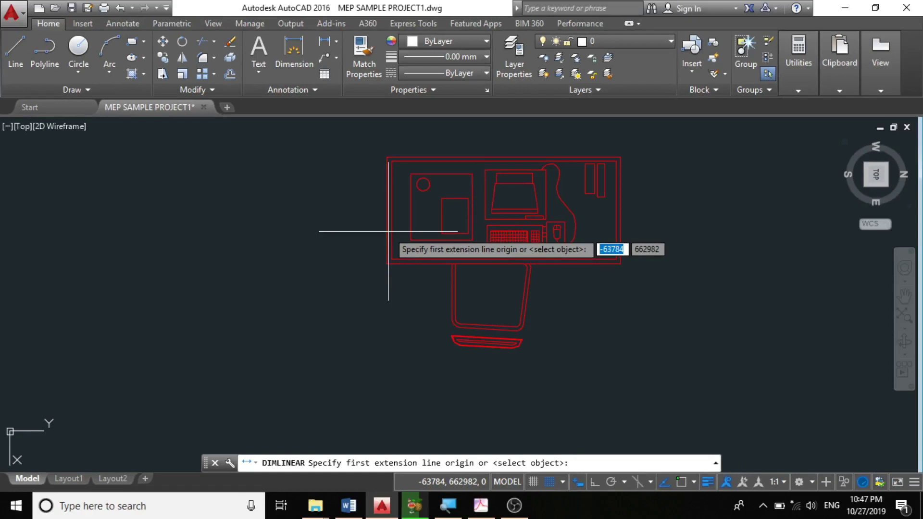
pyautogui.click(387, 164)
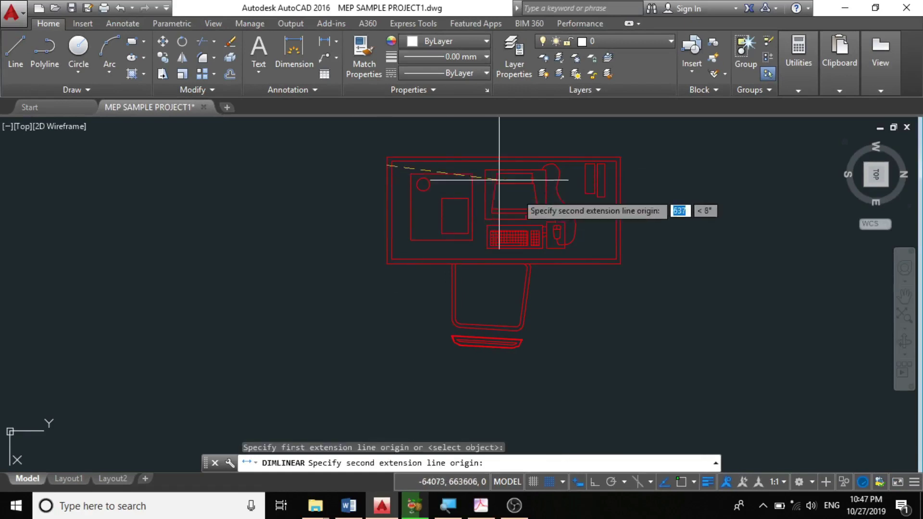
pyautogui.click(620, 184)
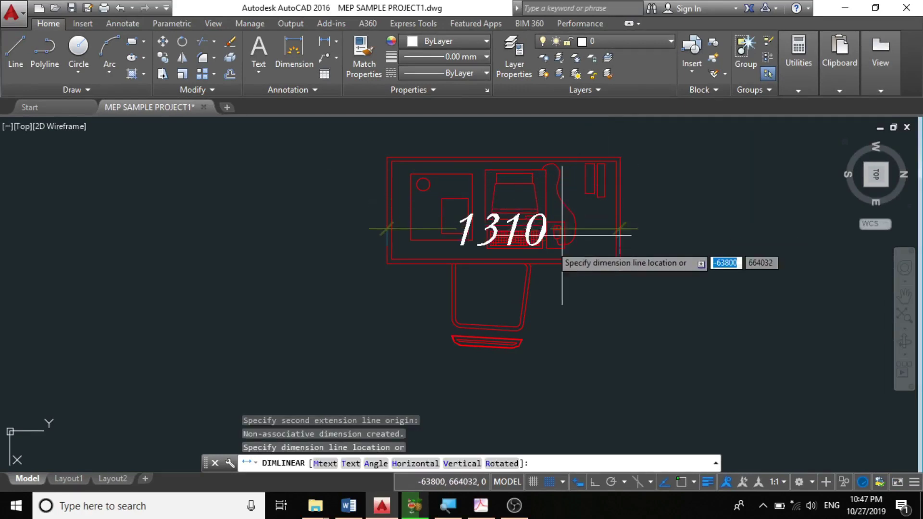
pyautogui.scroll(-1, 487, 308)
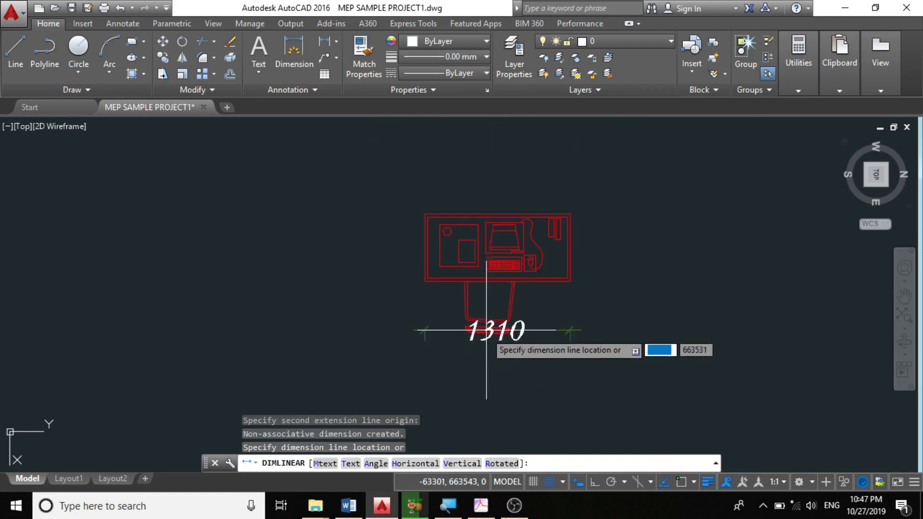
pyautogui.scroll(1, 485, 173)
pyautogui.click(454, 178)
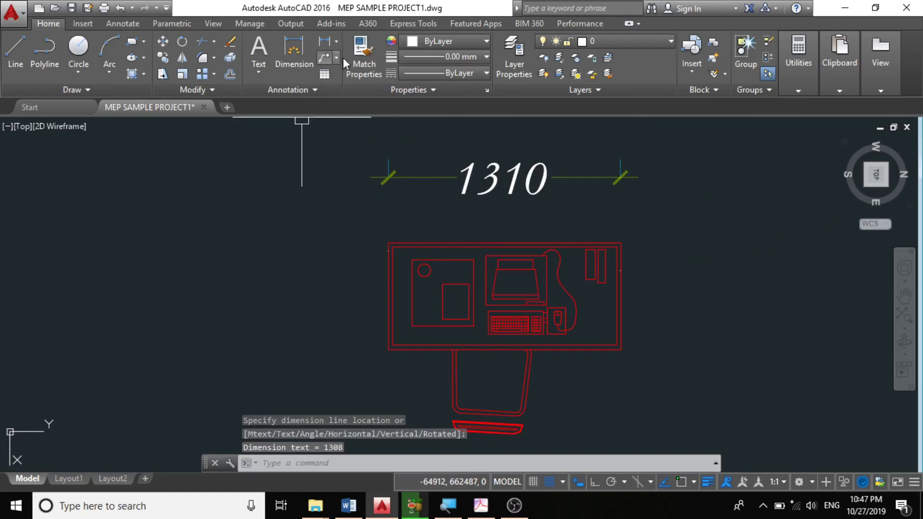
# Add a slightly slanted aligned dimension between the desk's two side edges, placed below the desktop beside the chair
pyautogui.click(337, 42)
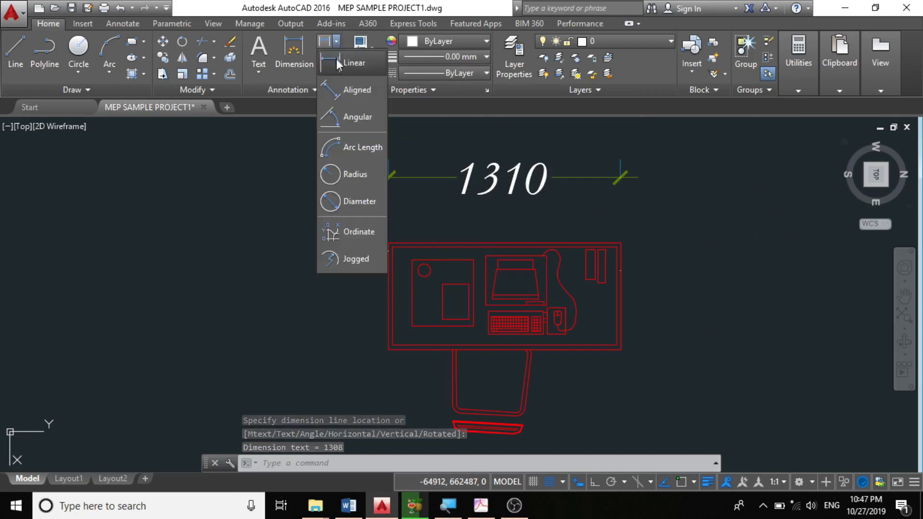
pyautogui.click(339, 89)
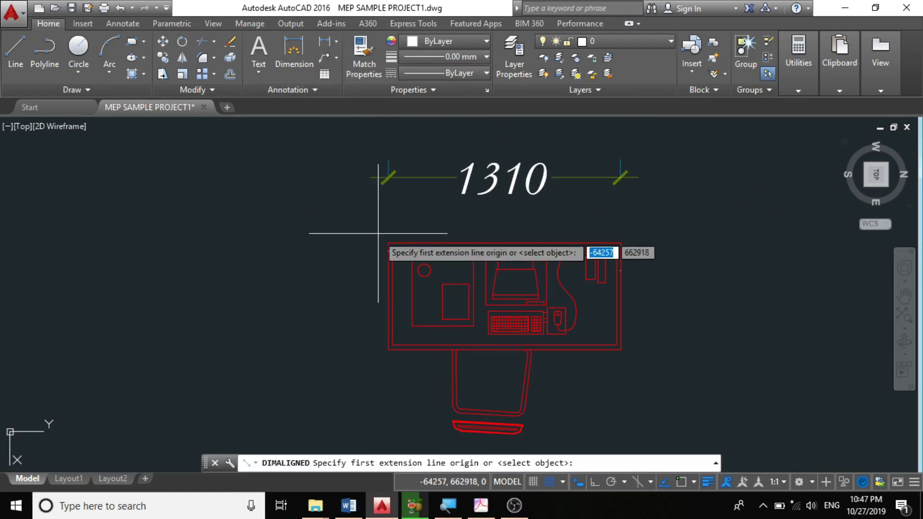
pyautogui.click(389, 304)
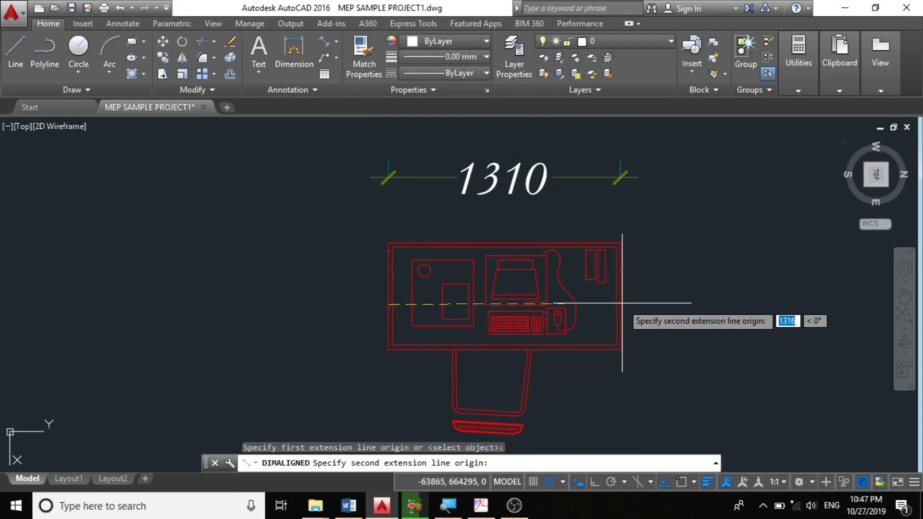
pyautogui.click(620, 274)
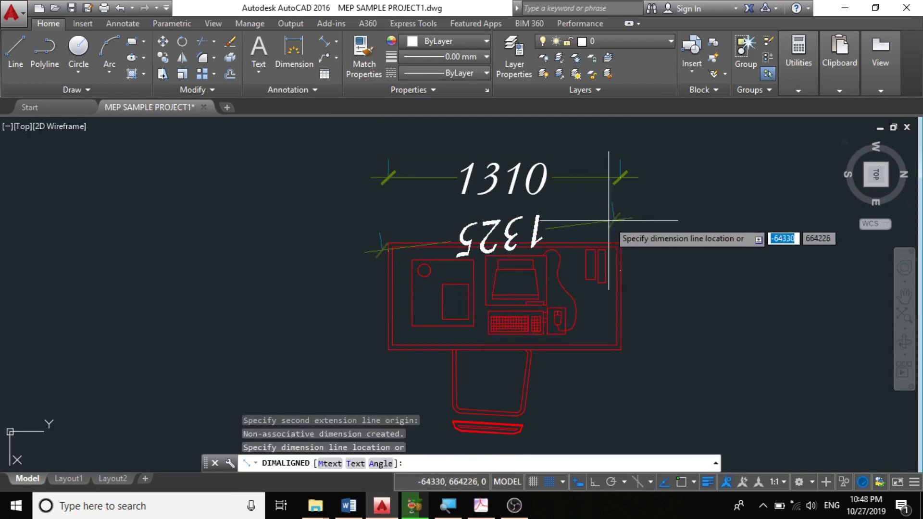
pyautogui.scroll(-2, 538, 183)
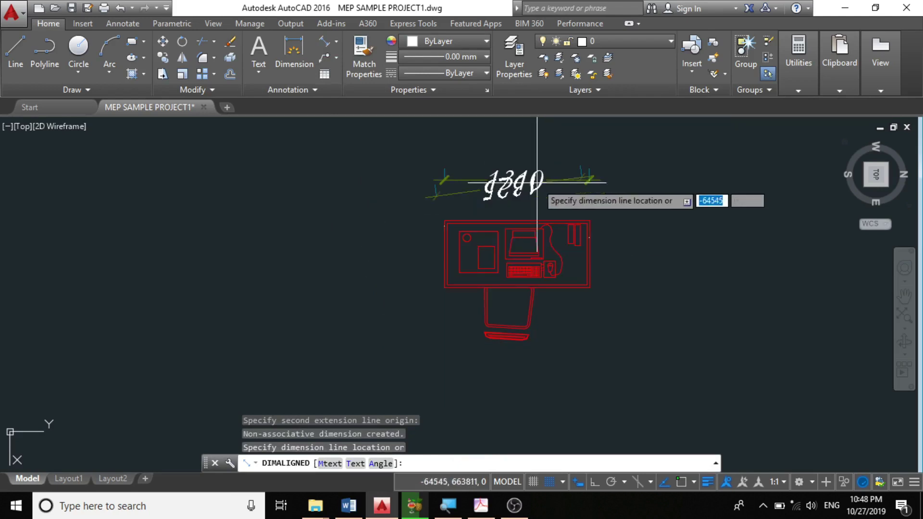
pyautogui.click(604, 326)
pyautogui.scroll(-4, 503, 259)
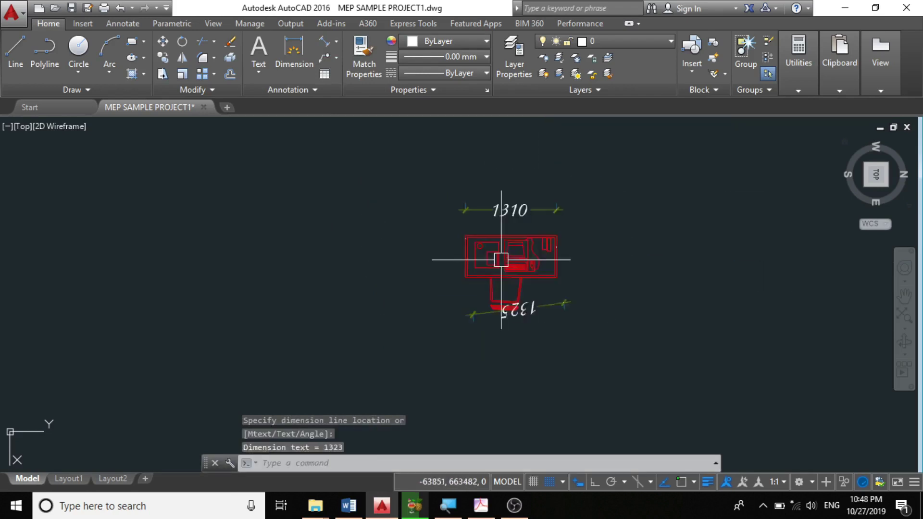
pyautogui.scroll(3, 527, 283)
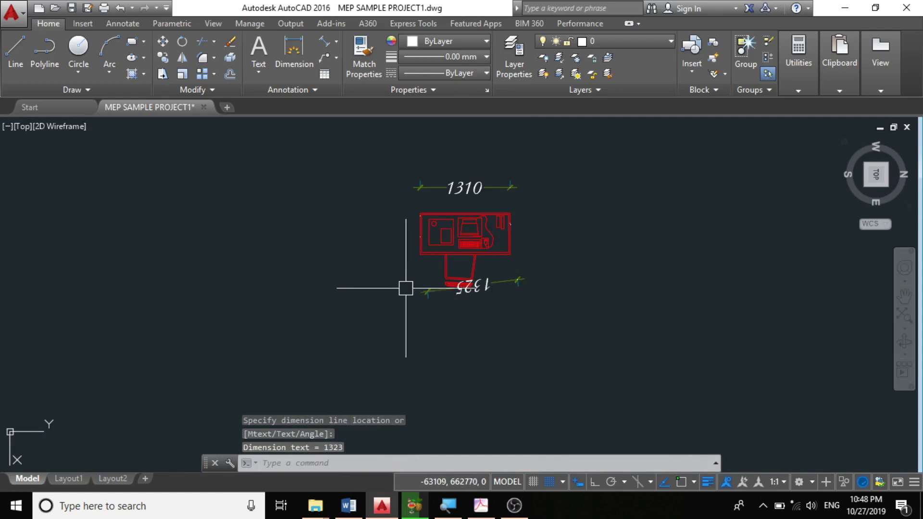
pyautogui.scroll(4, 501, 202)
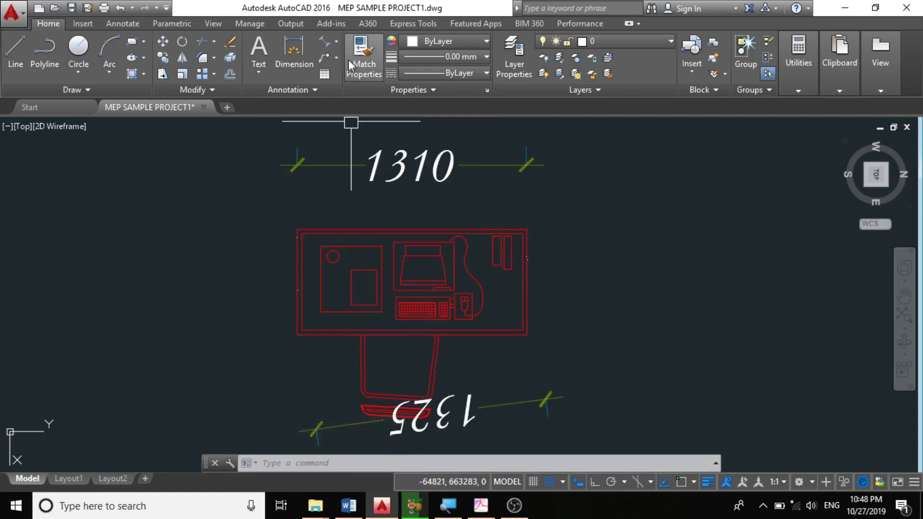
pyautogui.scroll(-2, 562, 203)
pyautogui.click(336, 42)
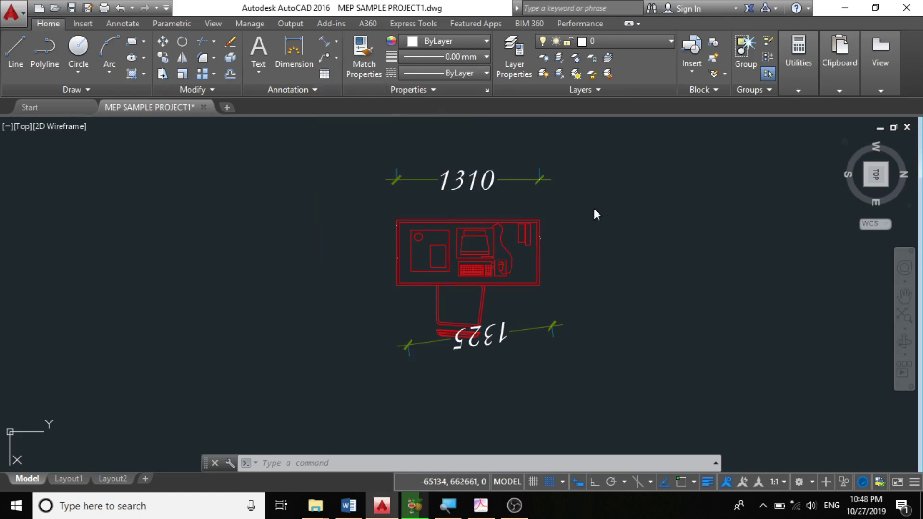
pyautogui.scroll(2, 538, 246)
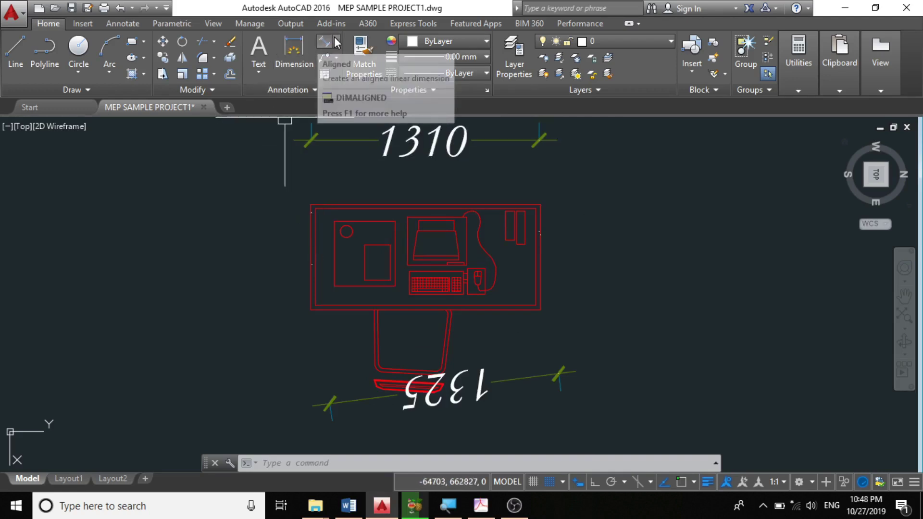
# With object snap on, add a horizontal linear dimension between the desk's upper-left and lower-right outer corners, placed between the desk and the first dimension
pyautogui.click(337, 42)
pyautogui.click(346, 67)
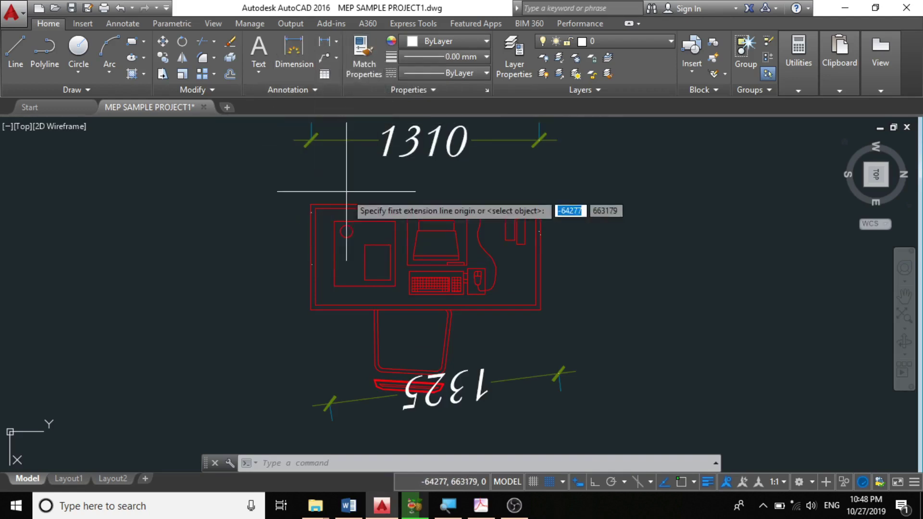
pyautogui.scroll(1, 298, 247)
pyautogui.scroll(5, 308, 201)
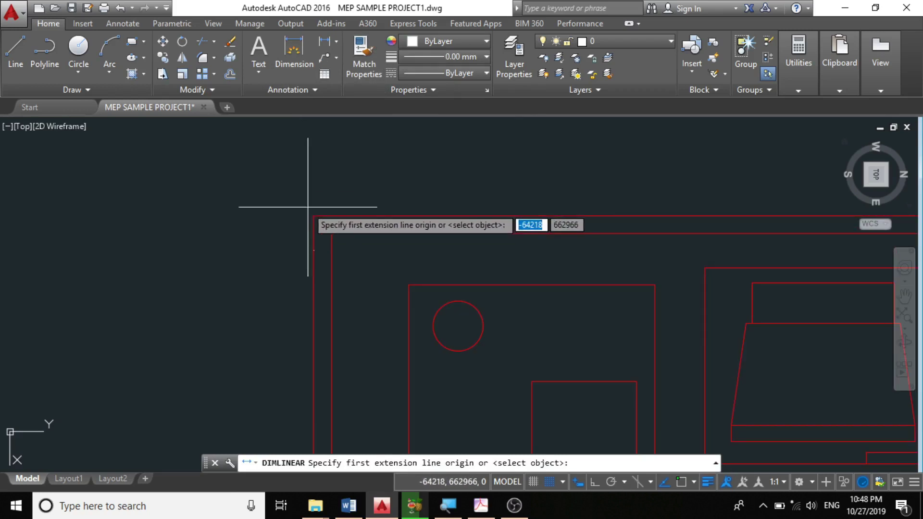
pyautogui.press('F3')
pyautogui.click(313, 216)
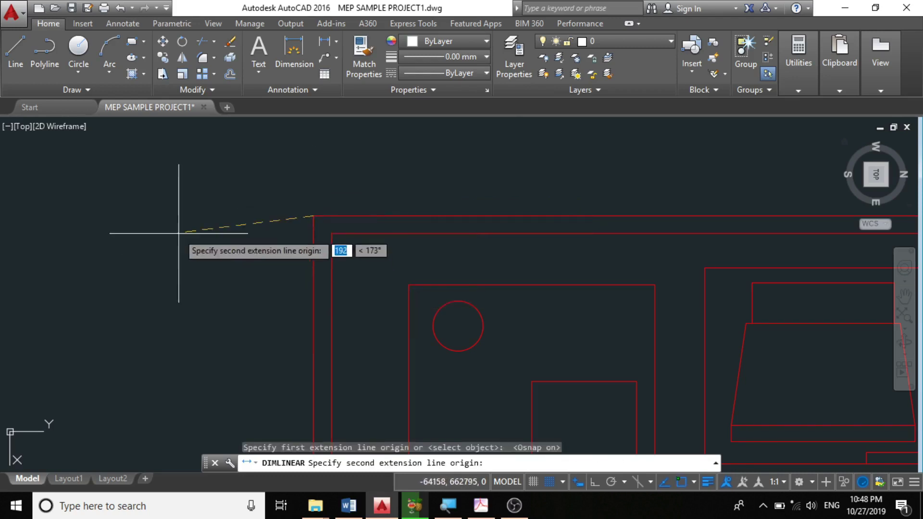
pyautogui.scroll(-4, 188, 229)
pyautogui.scroll(2, 577, 414)
pyautogui.scroll(2, 579, 419)
pyautogui.scroll(-2, 622, 353)
pyautogui.click(622, 354)
pyautogui.scroll(-2, 622, 354)
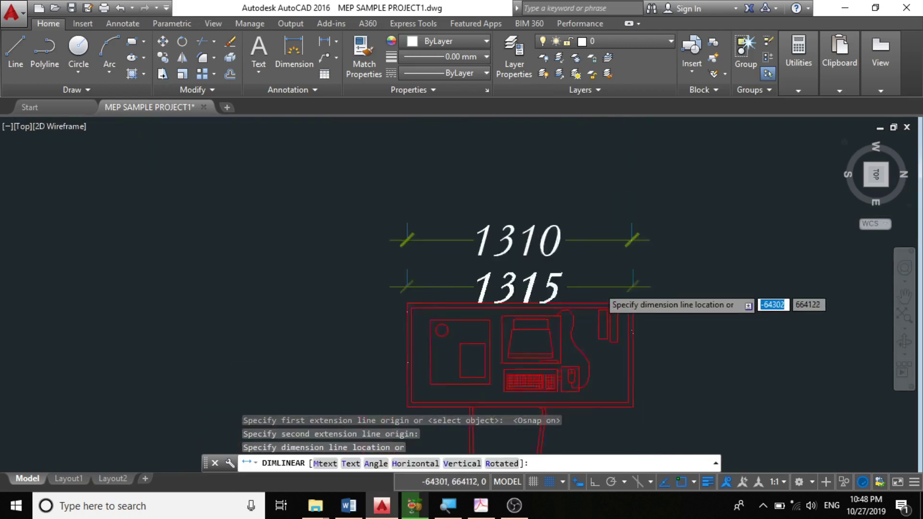
pyautogui.click(597, 288)
pyautogui.scroll(2, 596, 283)
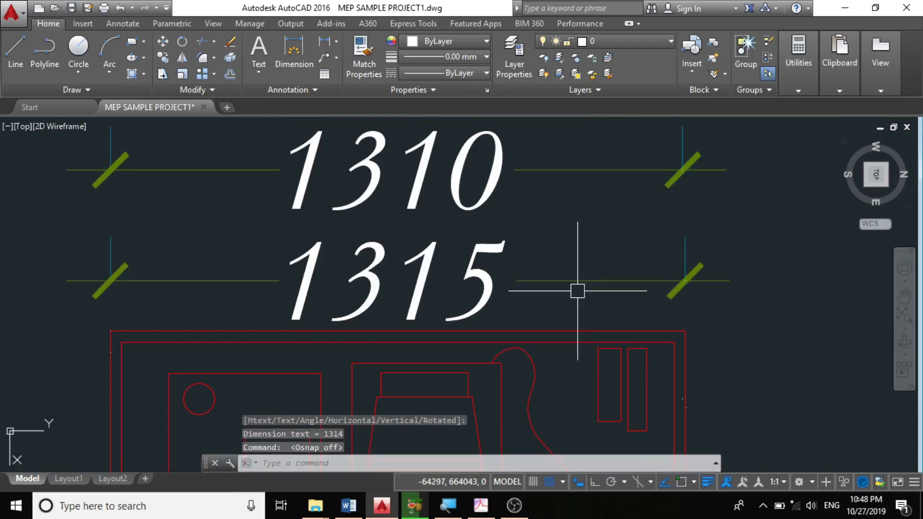
# Add an aligned dimension diagonally from the desk's upper-left outer corner to its lower-right outer corner, placed just beside that diagonal across the desktop
pyautogui.scroll(-3, 575, 289)
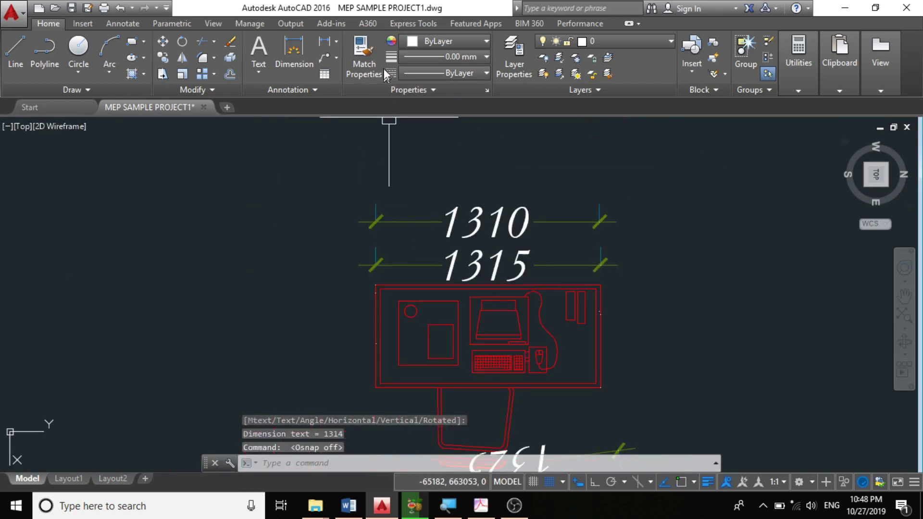
pyautogui.click(335, 43)
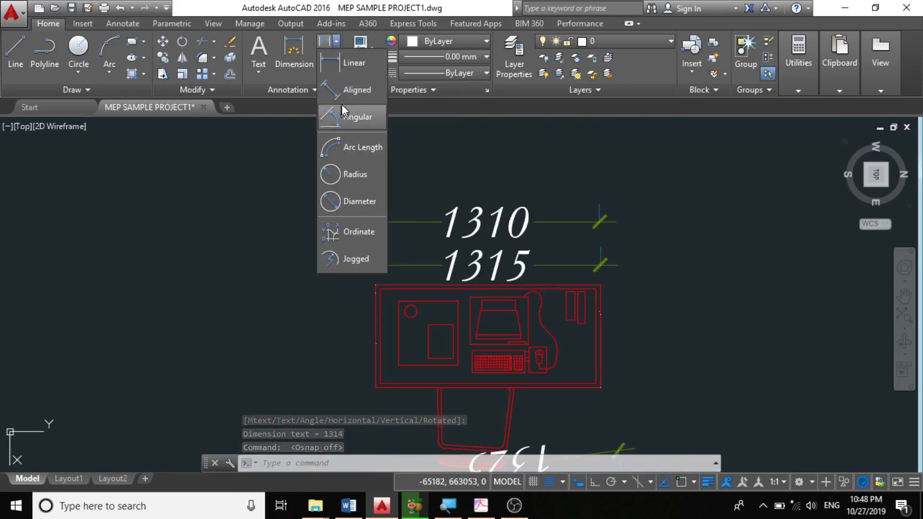
pyautogui.click(356, 89)
pyautogui.scroll(5, 358, 283)
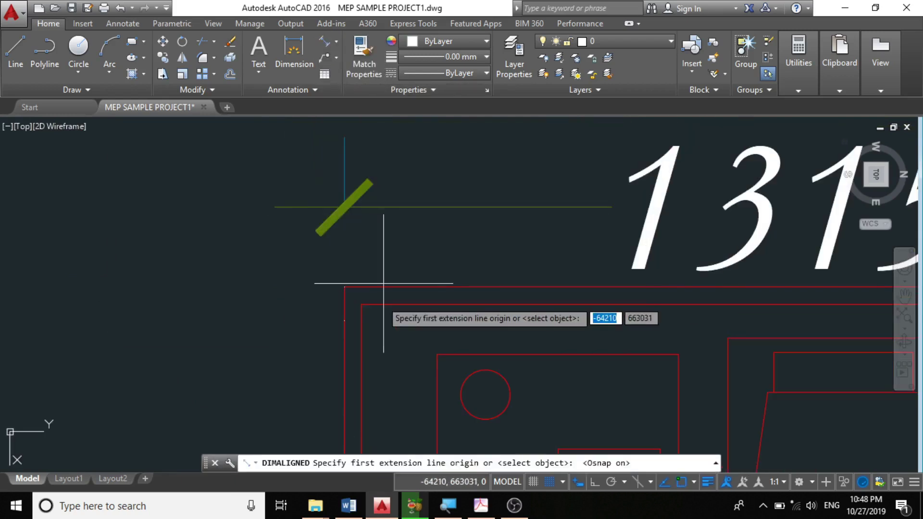
pyautogui.click(344, 287)
pyautogui.scroll(-5, 342, 288)
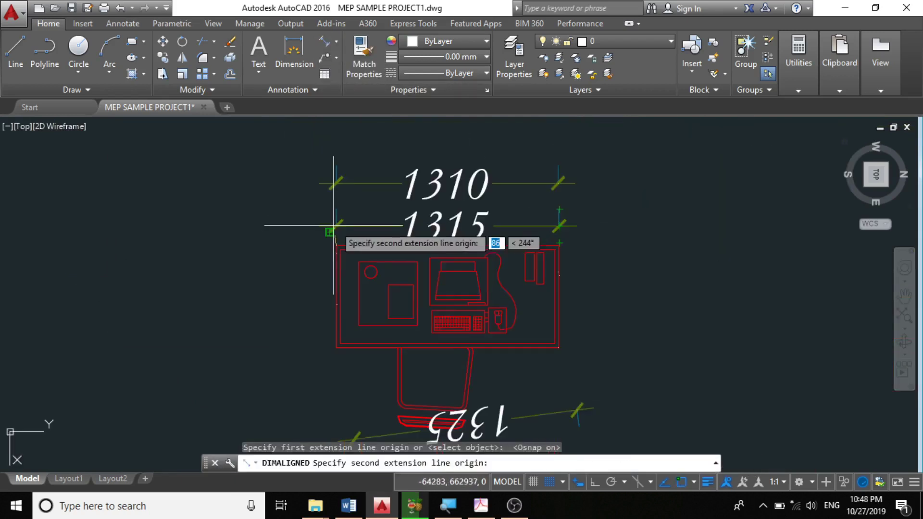
pyautogui.scroll(5, 511, 362)
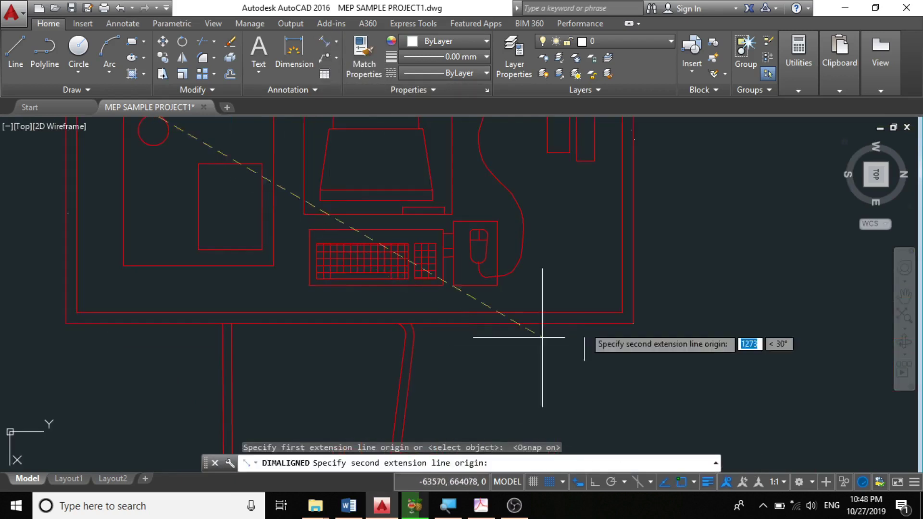
pyautogui.click(632, 323)
pyautogui.click(618, 305)
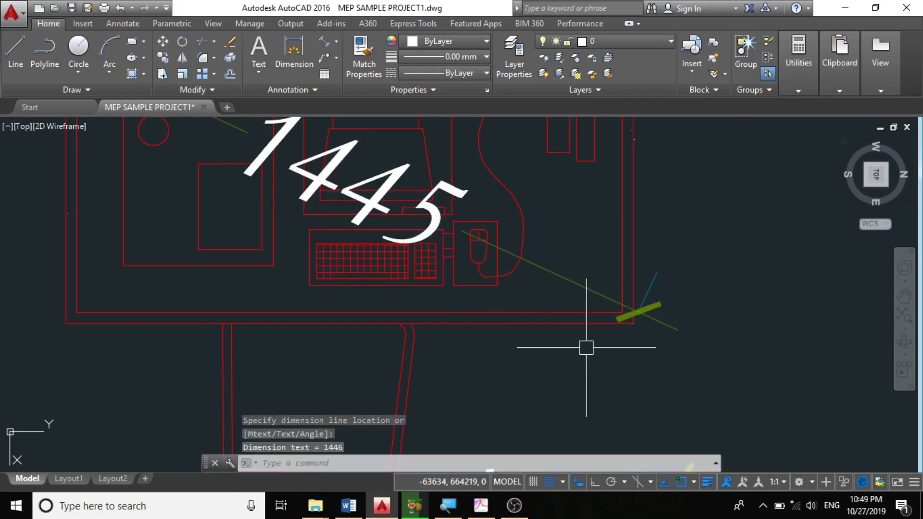
# Erase the uppermost linear dimension above the desk and the slightly slanted aligned dimension beside the chair
pyautogui.scroll(-5, 537, 288)
pyautogui.click(489, 168)
pyautogui.scroll(-6, 489, 167)
pyautogui.scroll(3, 499, 276)
pyautogui.click(517, 256)
pyautogui.press('Delete')
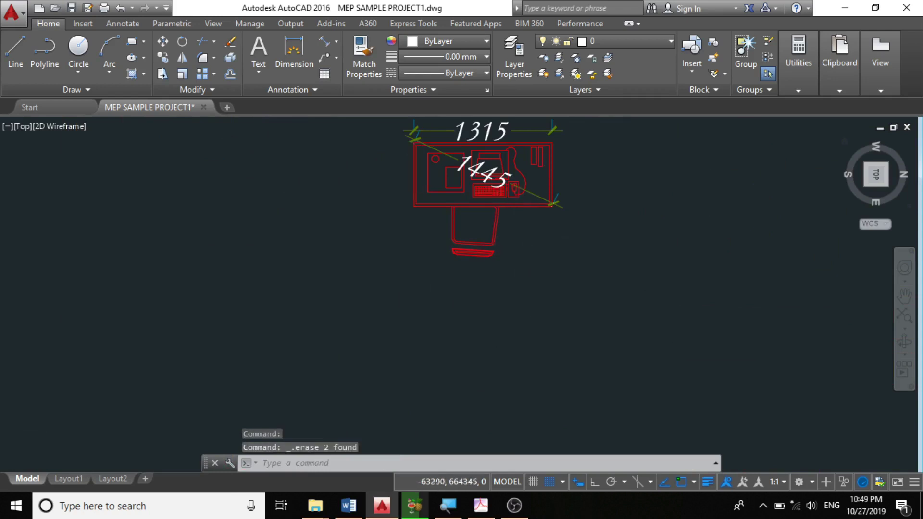
# Move the remaining linear dimension above the desk farther up, away from the desk's upper edge
pyautogui.scroll(4, 491, 161)
pyautogui.scroll(-4, 490, 327)
pyautogui.scroll(2, 470, 229)
pyautogui.scroll(2, 470, 229)
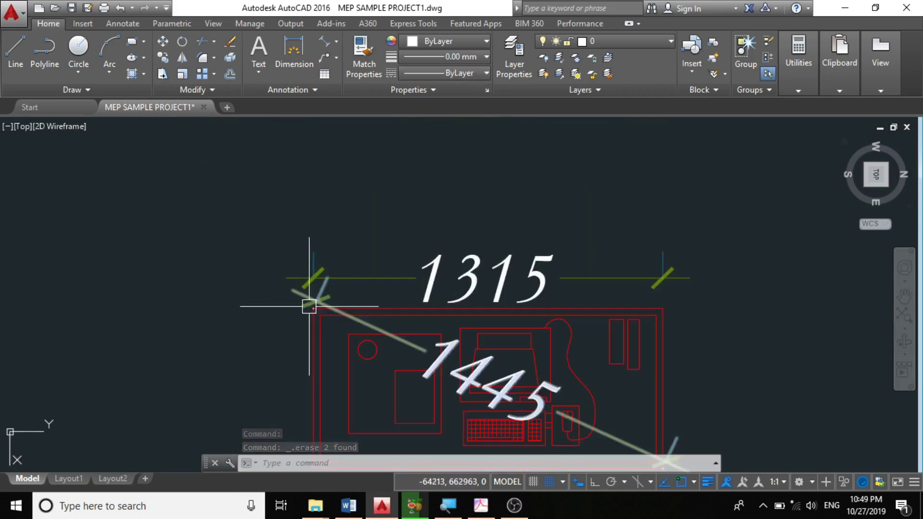
pyautogui.scroll(-2, 325, 243)
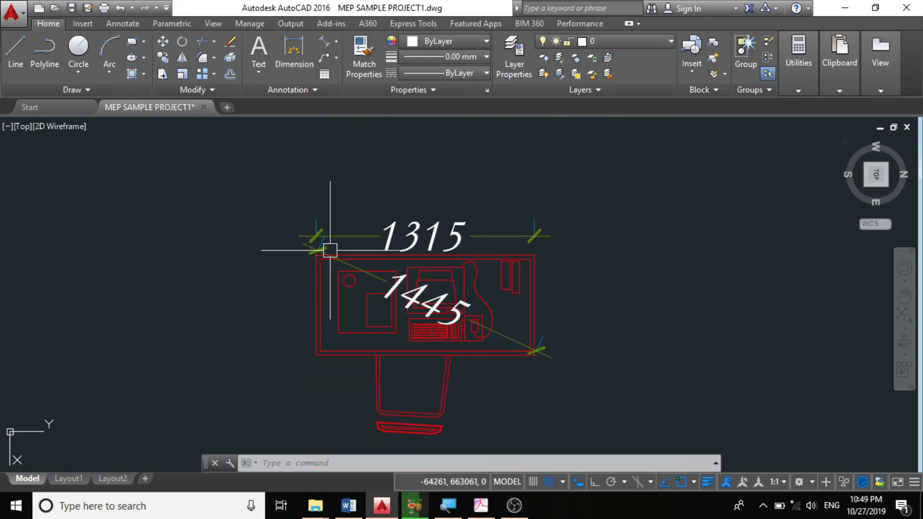
pyautogui.scroll(2, 294, 269)
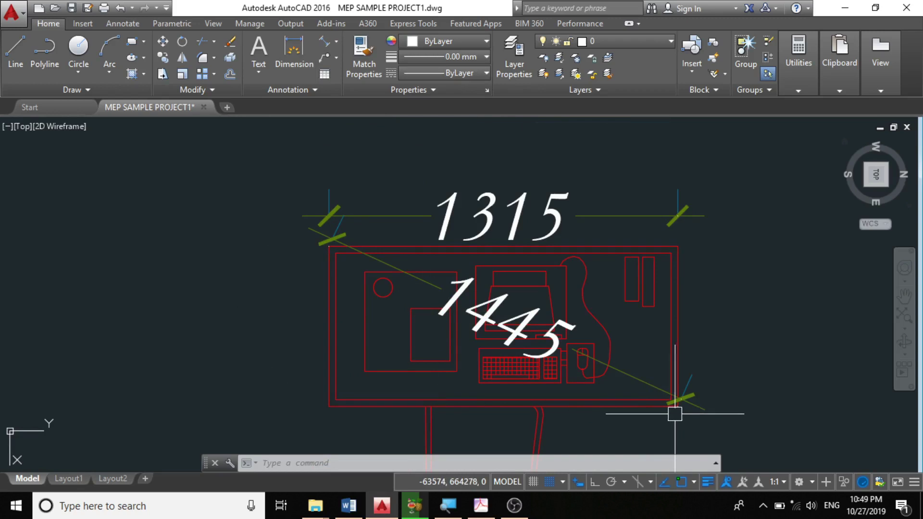
pyautogui.click(583, 214)
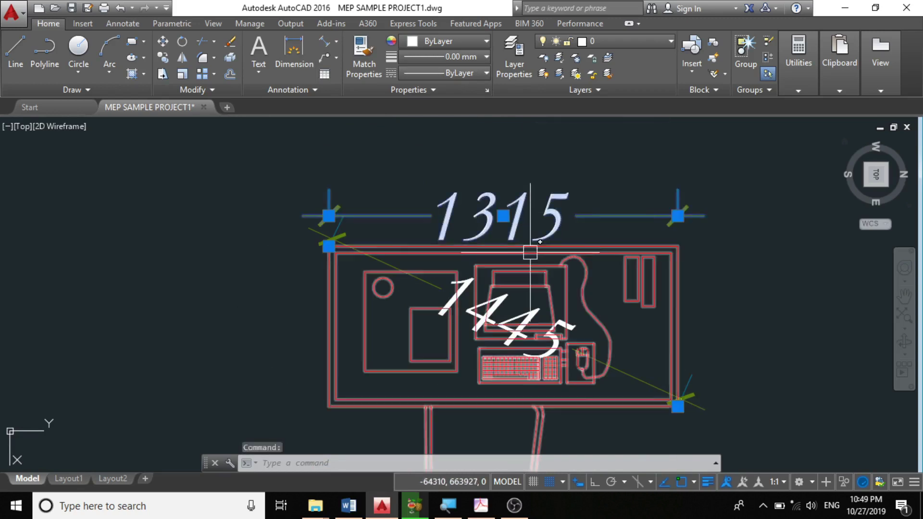
pyautogui.click(502, 219)
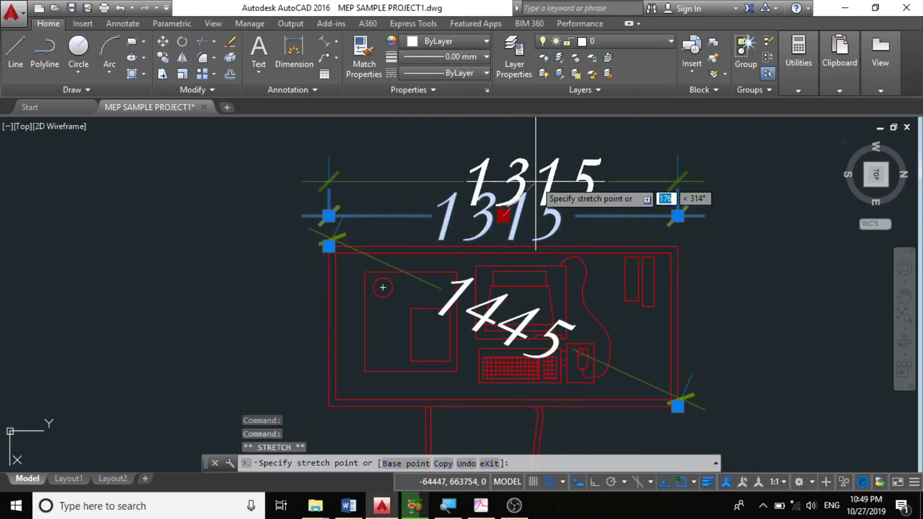
pyautogui.click(513, 175)
pyautogui.press('Escape')
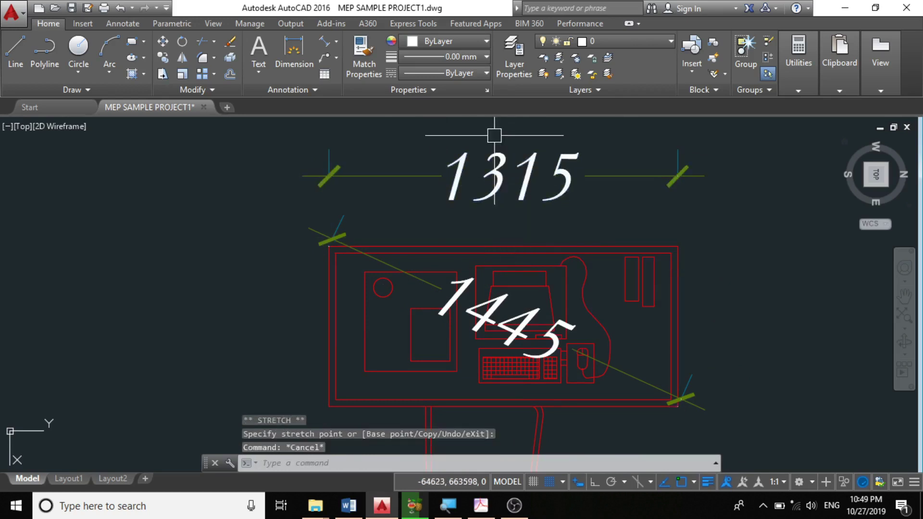
# Move the diagonal aligned dimension off the desktop to below the desk, across the chair
pyautogui.scroll(-2, 493, 135)
pyautogui.scroll(4, 488, 258)
pyautogui.scroll(-2, 485, 268)
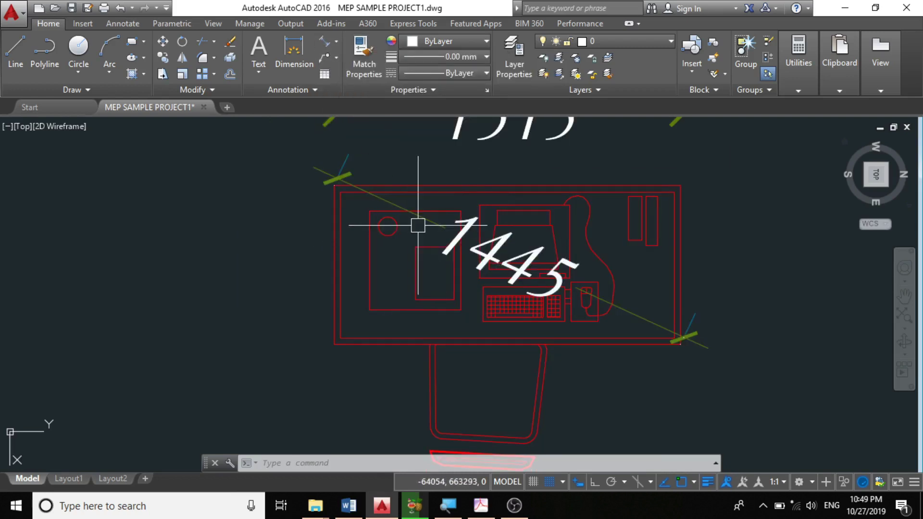
pyautogui.click(438, 222)
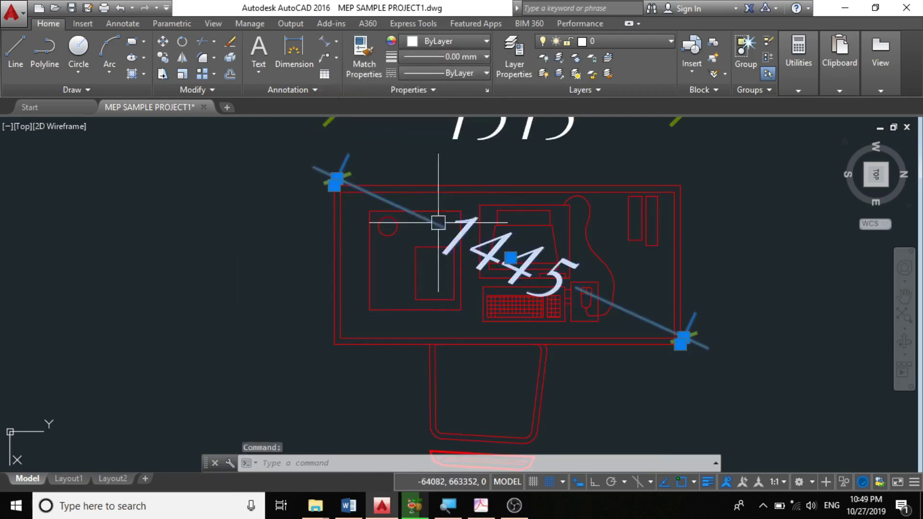
pyautogui.click(510, 257)
pyautogui.scroll(-4, 505, 269)
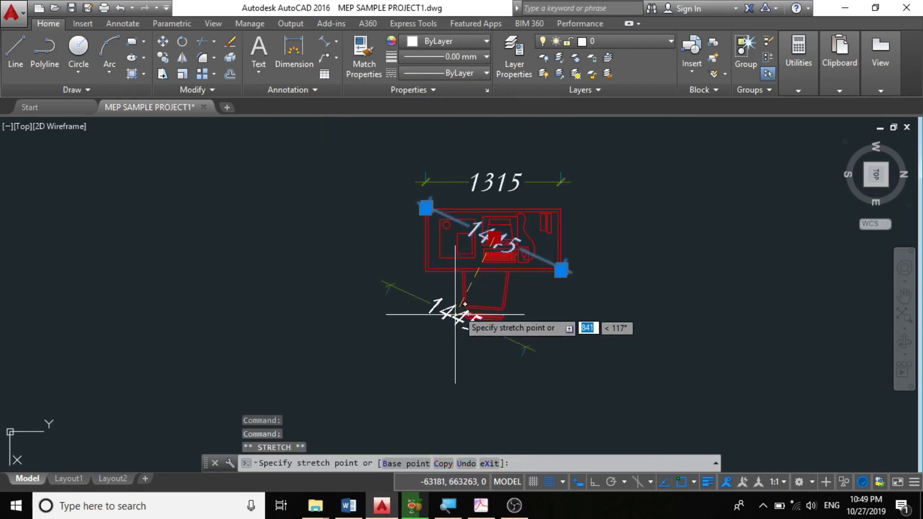
pyautogui.press('Escape')
pyautogui.press('Escape')
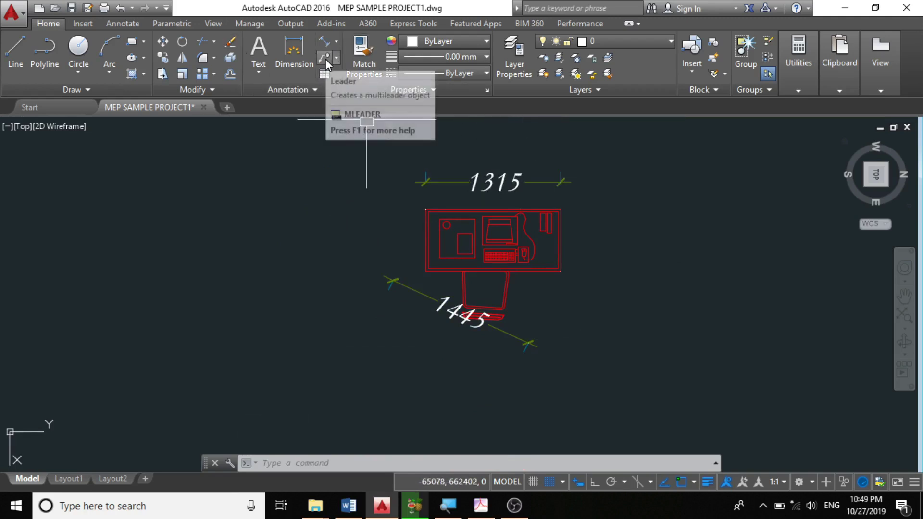
# Examine the arrowed leader notes around the ground floor plan, including the overhang hood notes below the offices and the expansion joint note at grid E
pyautogui.scroll(6, 477, 239)
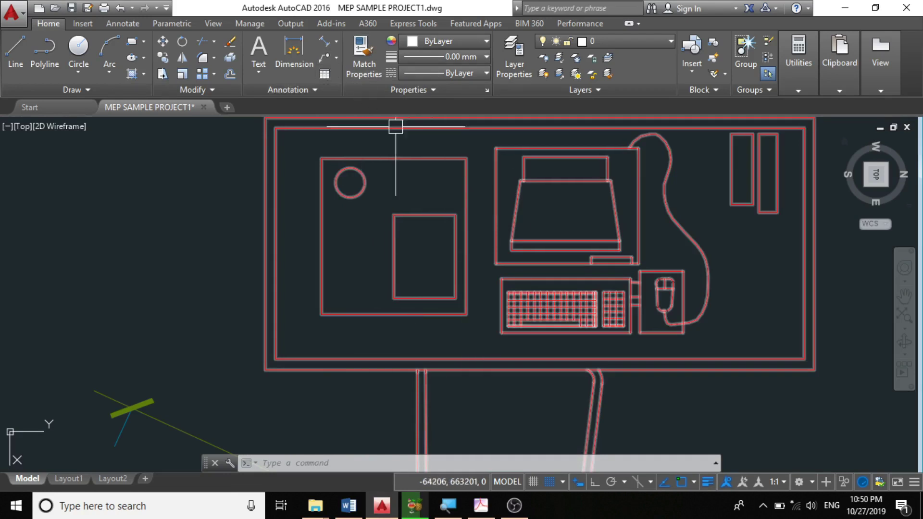
pyautogui.scroll(-8, 409, 178)
pyautogui.scroll(-4, 409, 178)
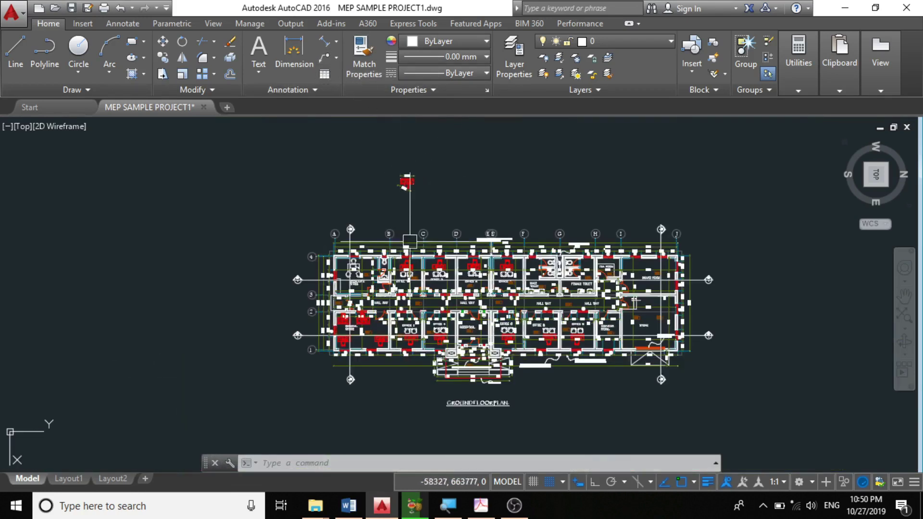
pyautogui.scroll(8, 410, 369)
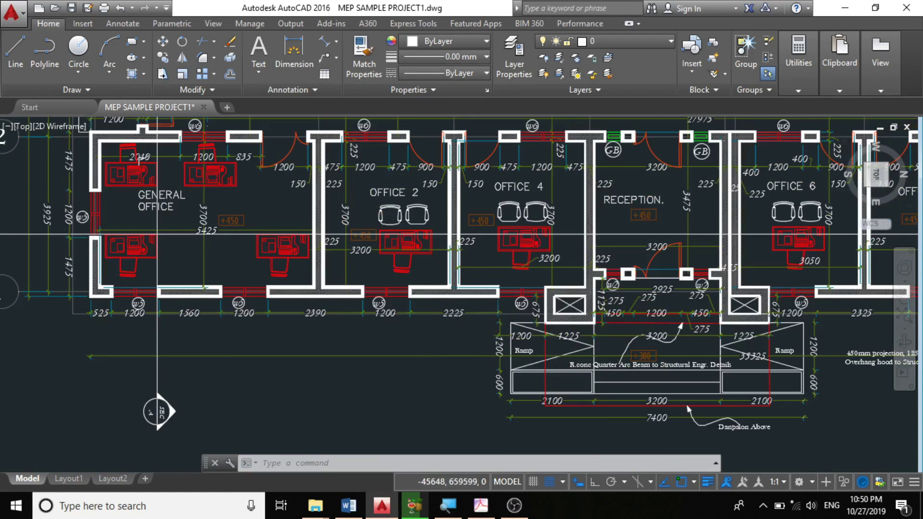
pyautogui.scroll(-4, 227, 328)
pyautogui.scroll(8, 601, 317)
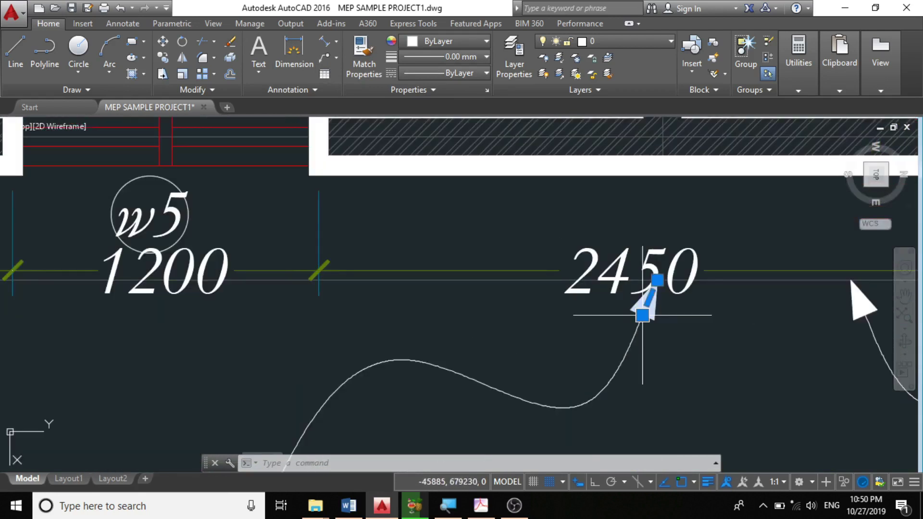
pyautogui.press('Escape')
pyautogui.scroll(-4, 639, 298)
pyautogui.scroll(5, 647, 294)
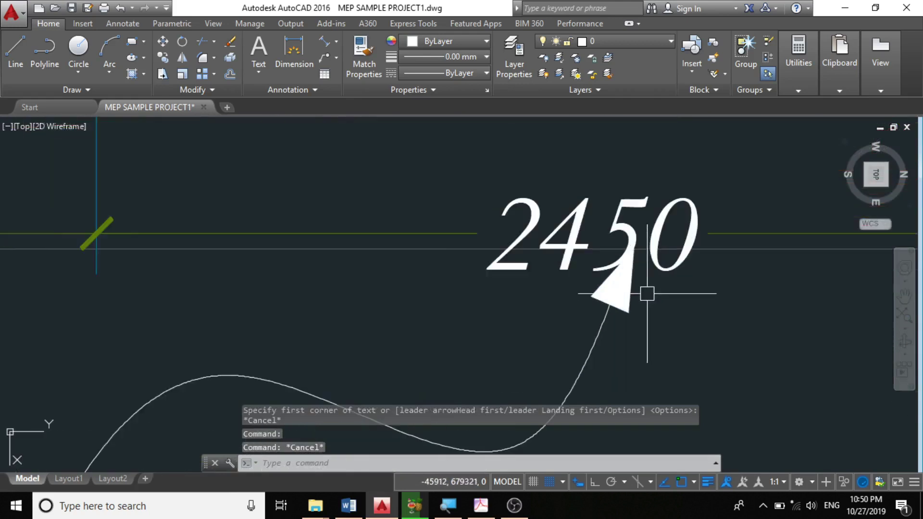
pyautogui.scroll(-5, 639, 296)
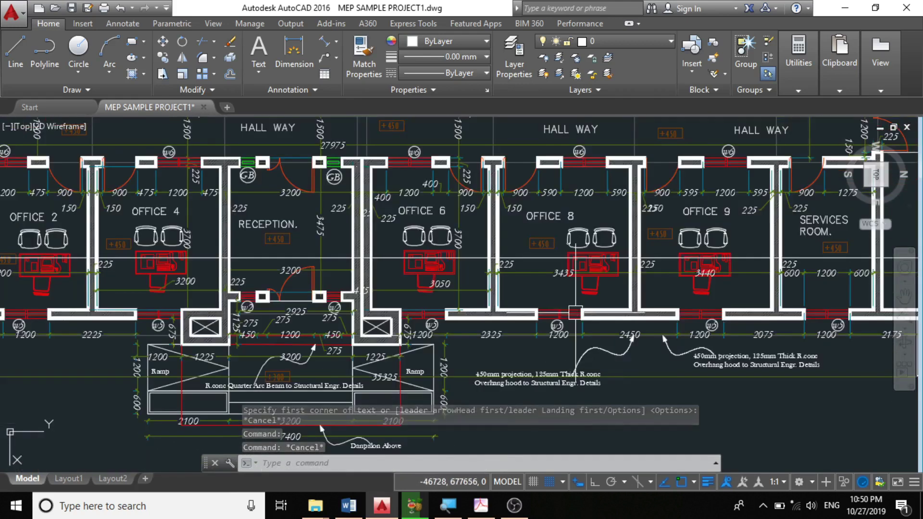
pyautogui.scroll(5, 576, 312)
pyautogui.scroll(-8, 565, 355)
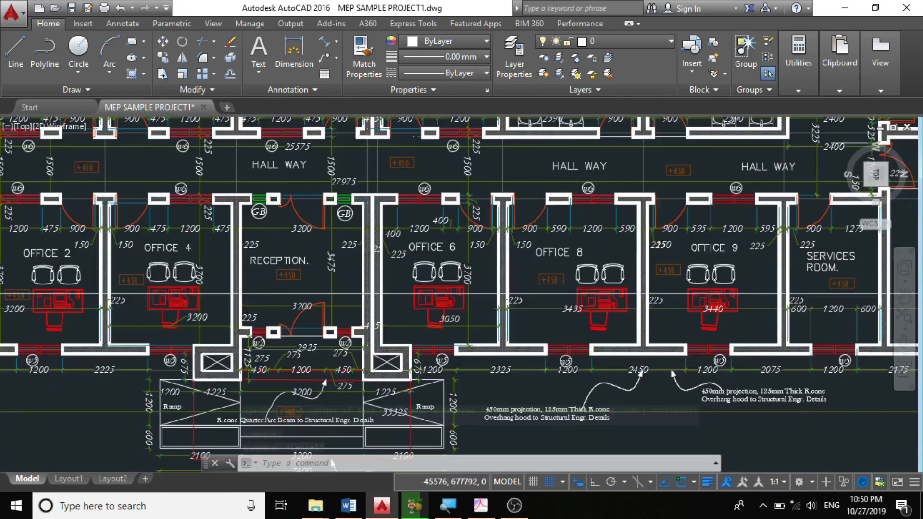
pyautogui.scroll(5, 645, 303)
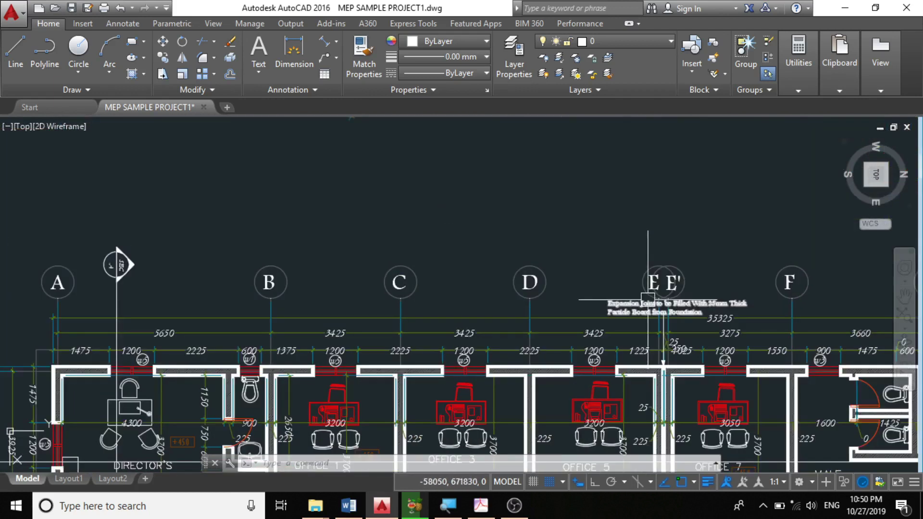
pyautogui.scroll(-2, 439, 127)
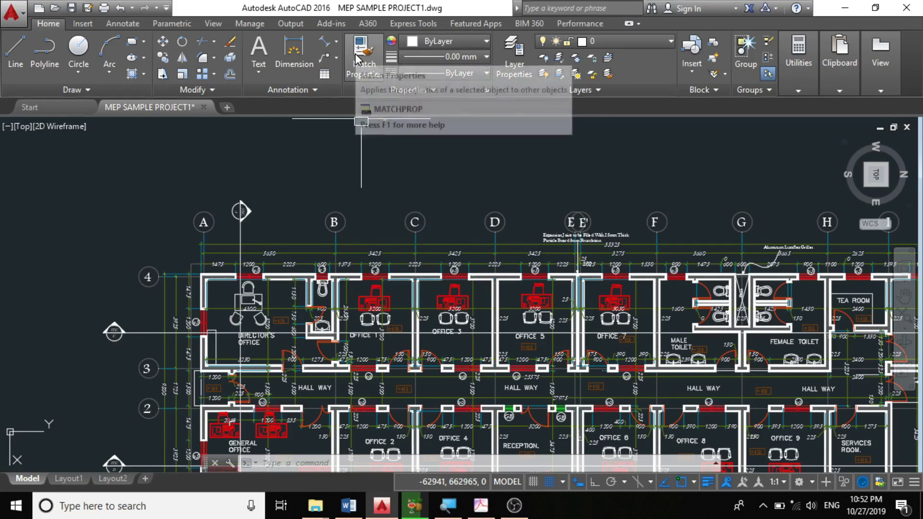
pyautogui.scroll(4, 280, 203)
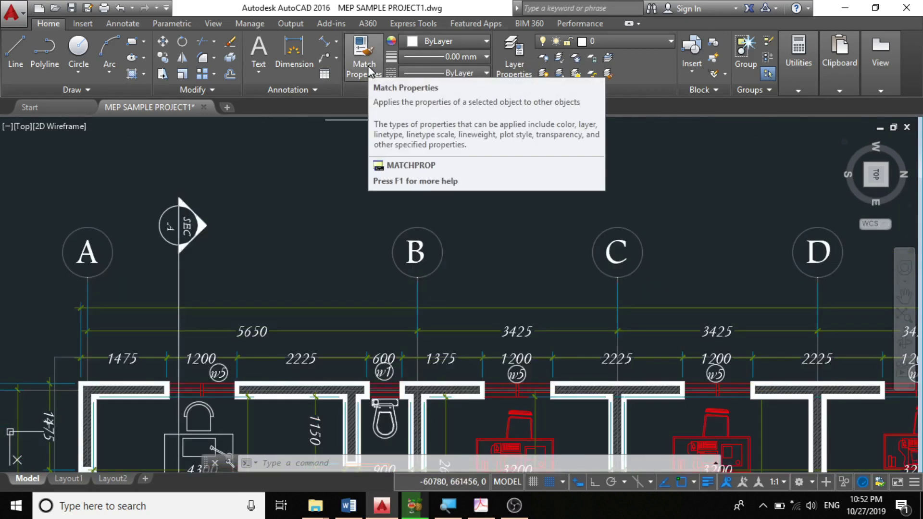
pyautogui.scroll(-2, 370, 216)
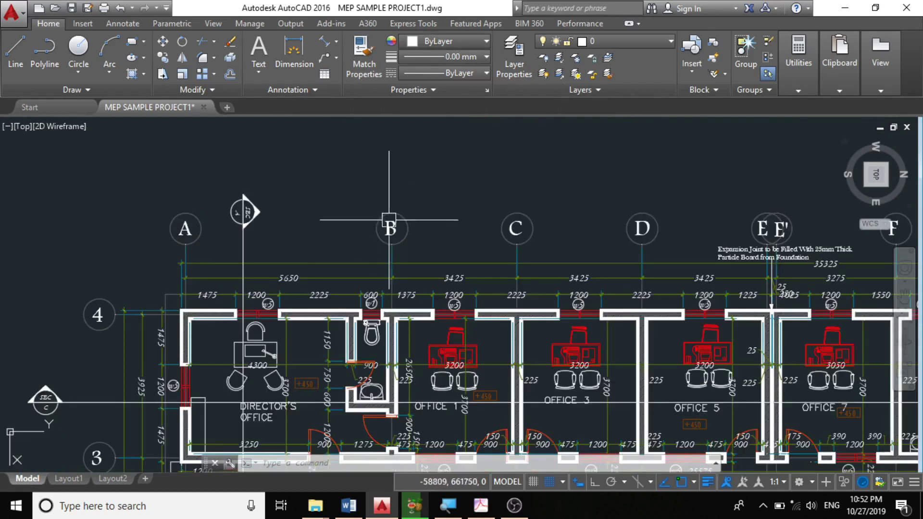
pyautogui.scroll(2, 381, 226)
pyautogui.scroll(2, 396, 221)
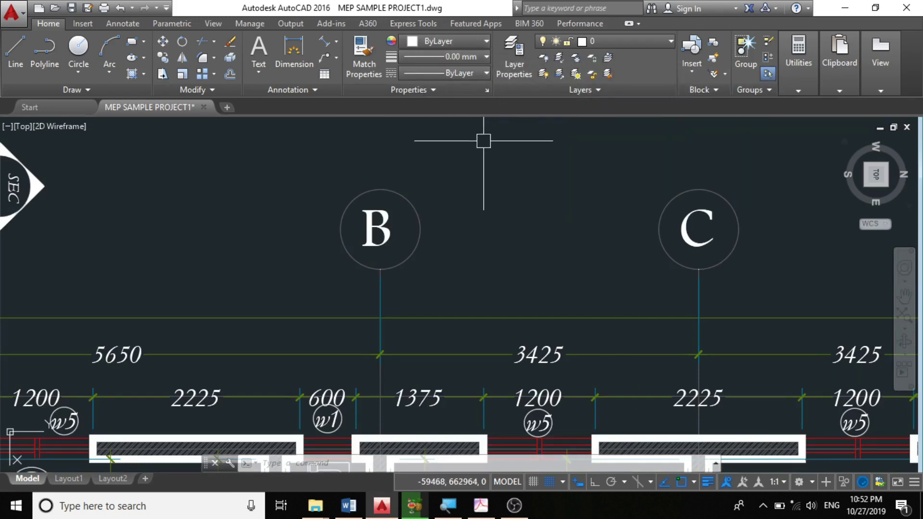
pyautogui.scroll(-2, 476, 201)
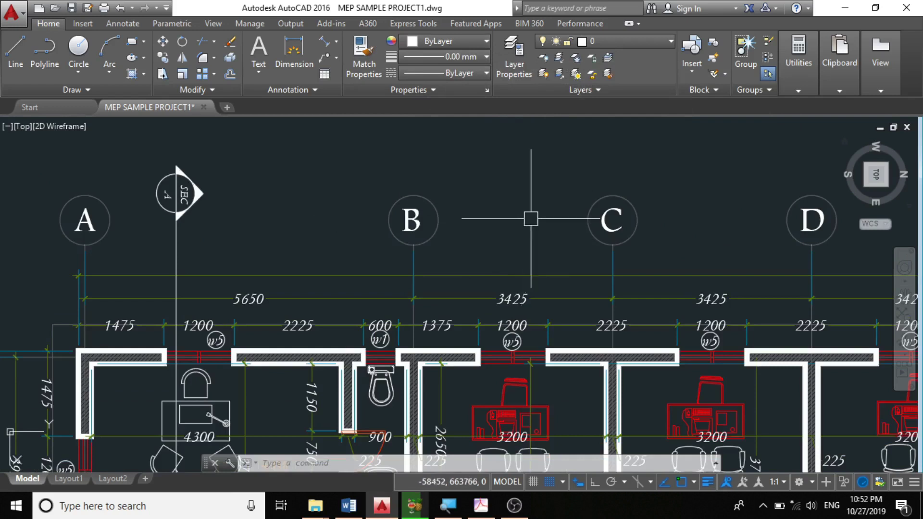
pyautogui.scroll(-4, 495, 202)
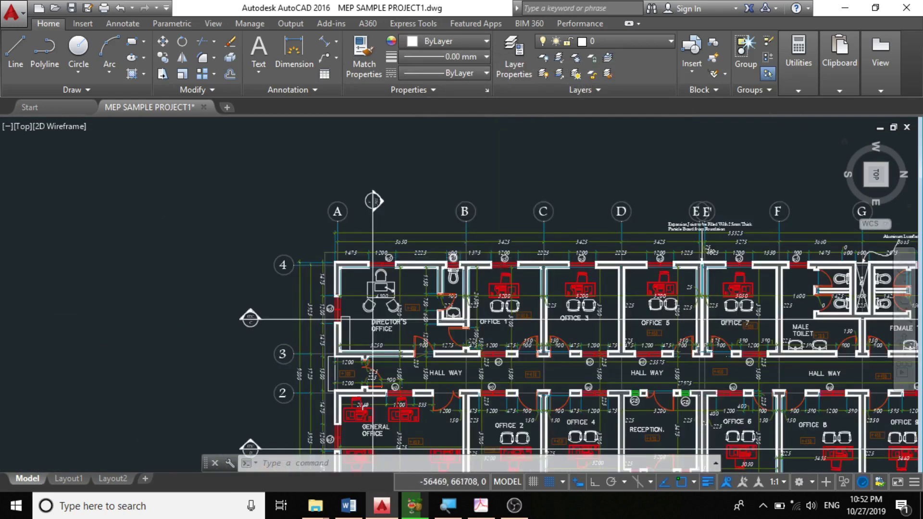
# Use Match Properties to apply the red w5 window line's properties to the adjoining wall outline between windows w1 and w5 at grid B
pyautogui.scroll(6, 396, 284)
pyautogui.scroll(2, 592, 309)
pyautogui.scroll(-2, 570, 275)
pyautogui.scroll(4, 570, 275)
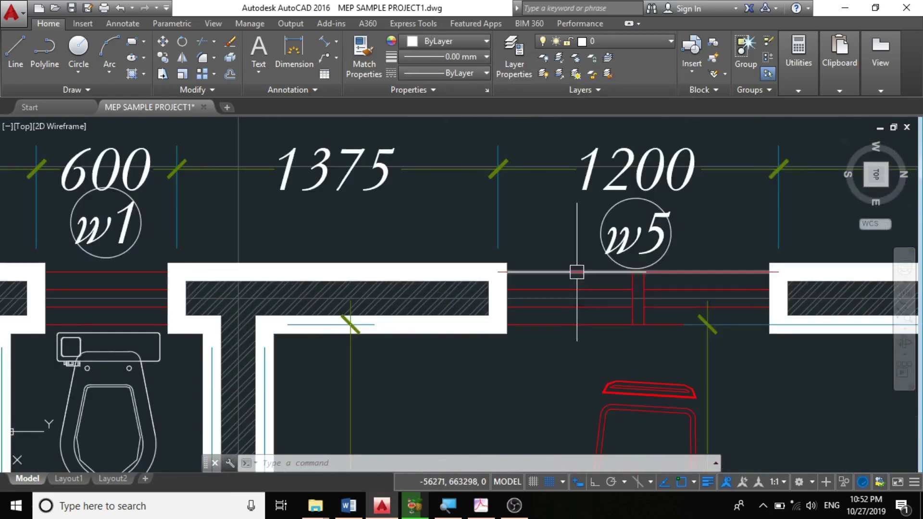
pyautogui.click(561, 272)
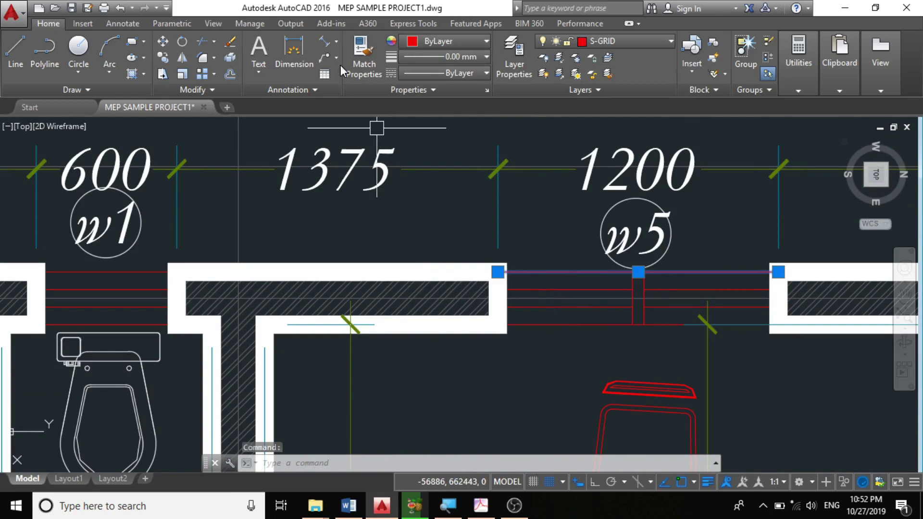
pyautogui.click(364, 72)
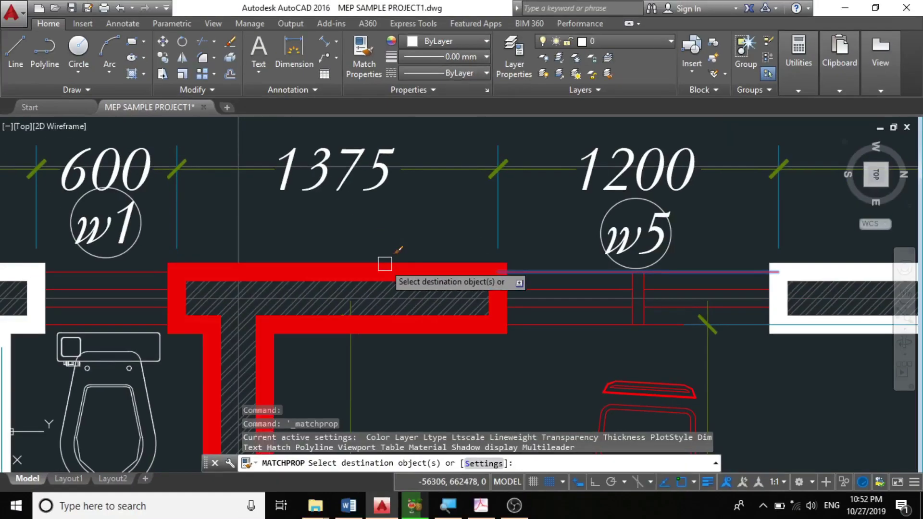
pyautogui.click(386, 260)
pyautogui.press('Escape')
pyautogui.scroll(-2, 417, 263)
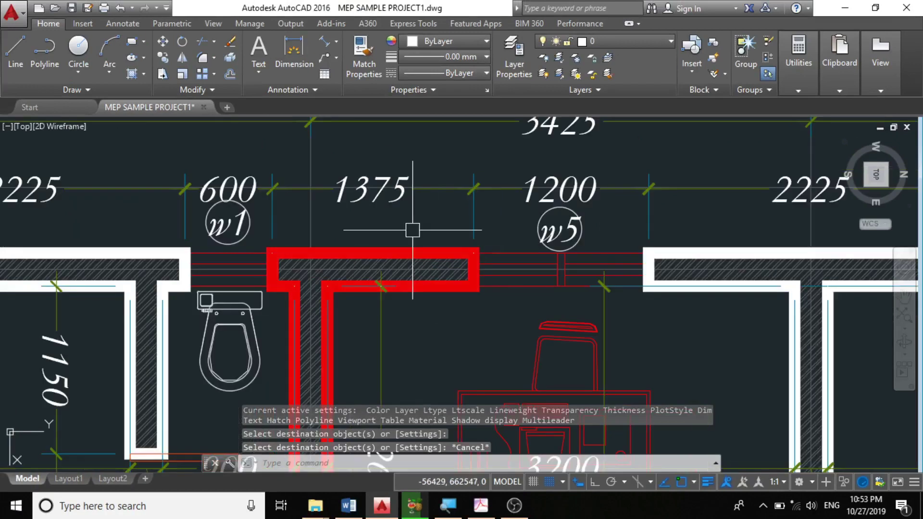
# Check the color and layer of the w5 window line and the adjoining wall outline near grid B
pyautogui.scroll(-4, 427, 240)
pyautogui.scroll(3, 441, 216)
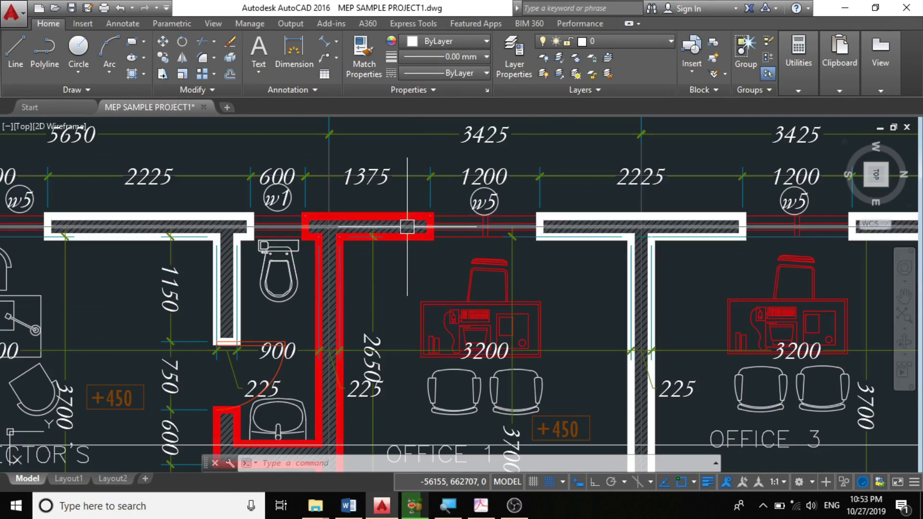
pyautogui.click(460, 215)
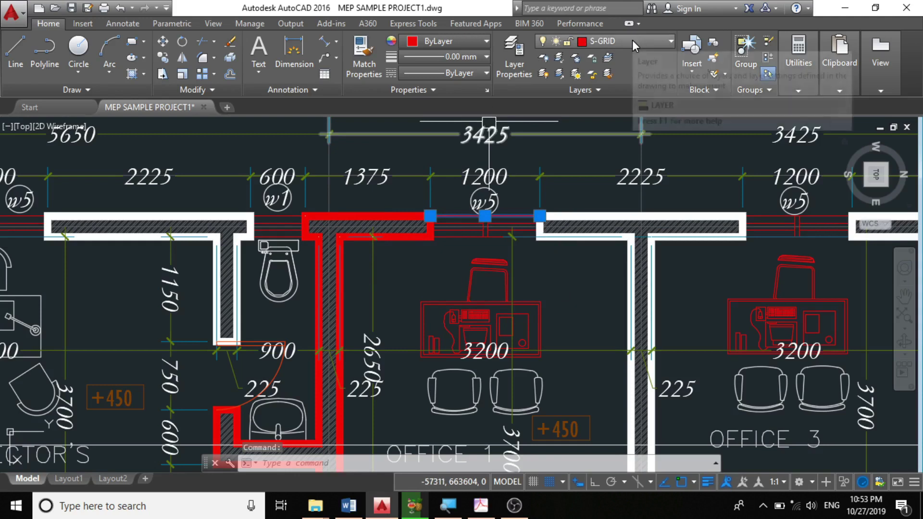
pyautogui.press('Escape')
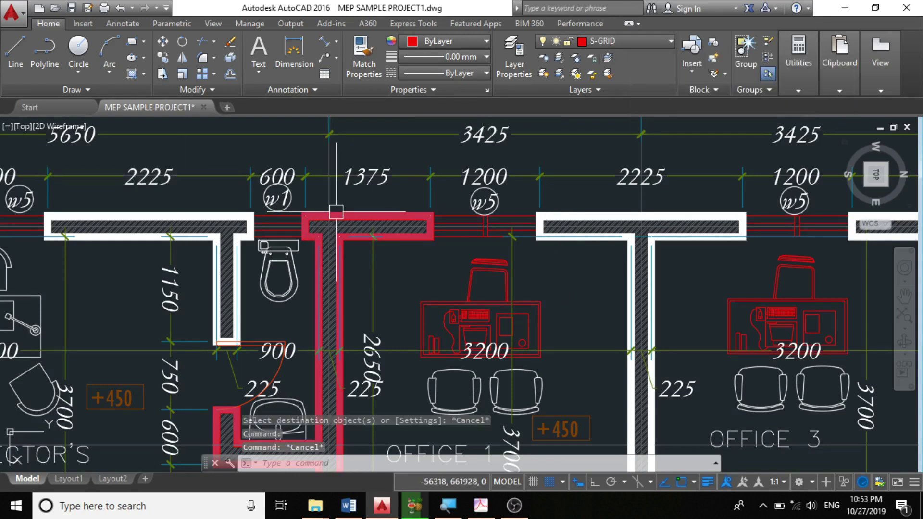
pyautogui.click(338, 213)
pyautogui.press('Escape')
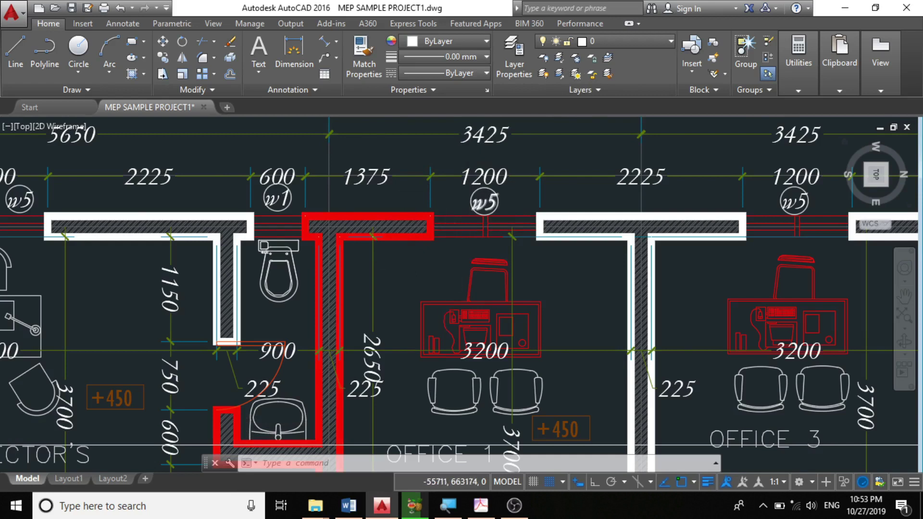
# Use Match Properties to apply the director's office desk set's properties to the outer line of the w5 window above it
pyautogui.scroll(-7, 439, 255)
pyautogui.scroll(9, 422, 288)
pyautogui.scroll(-7, 422, 288)
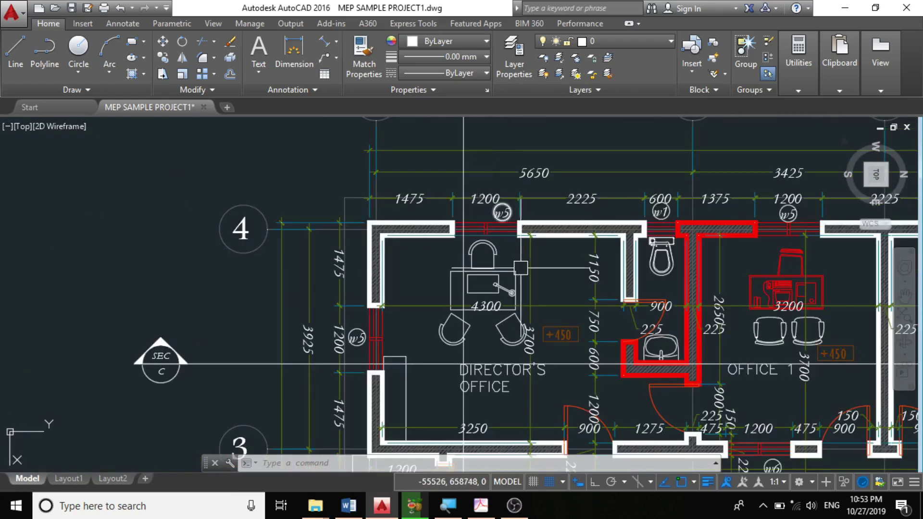
pyautogui.scroll(9, 531, 309)
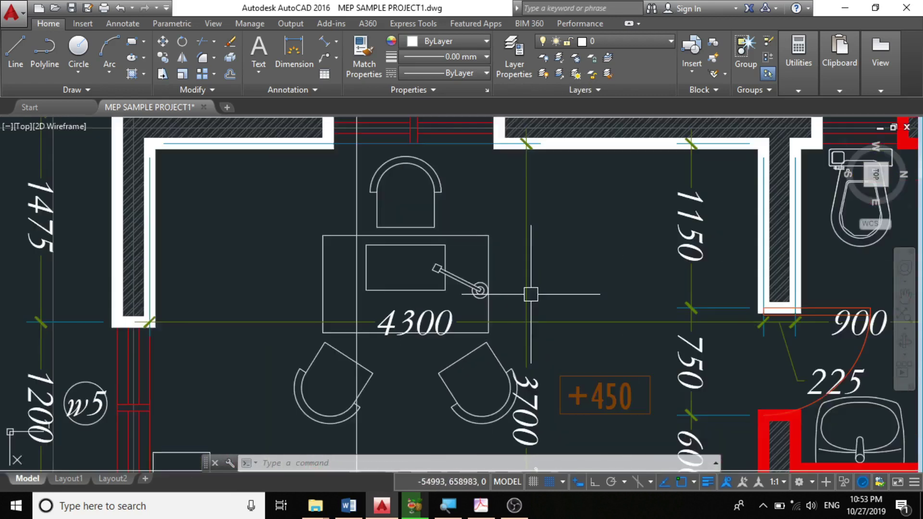
pyautogui.click(434, 200)
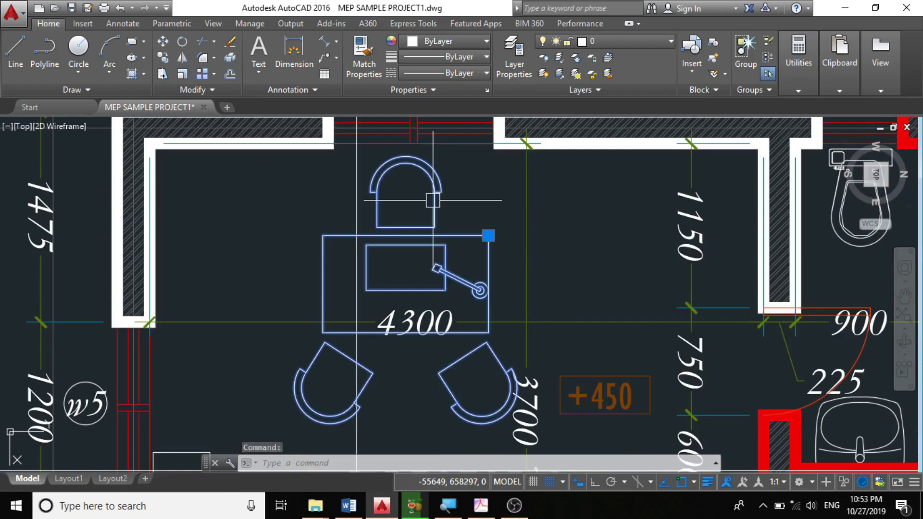
pyautogui.click(363, 53)
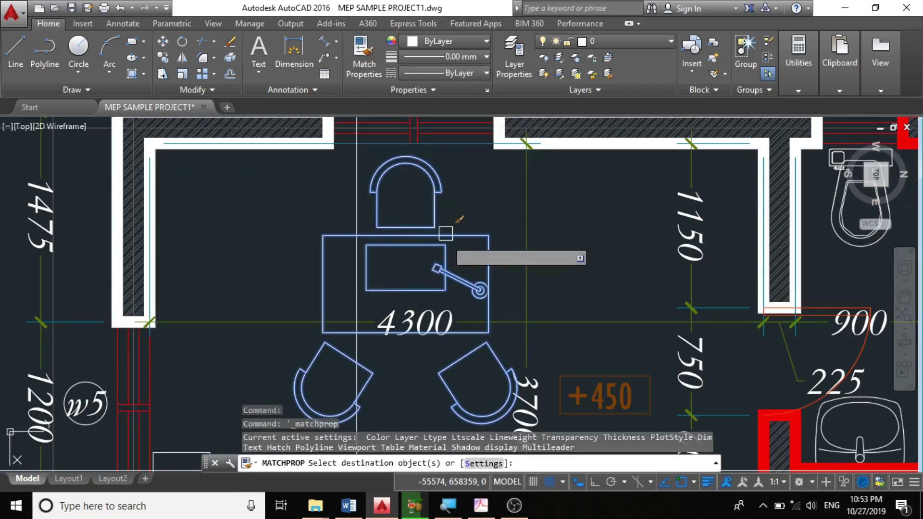
pyautogui.scroll(-5, 399, 216)
pyautogui.scroll(9, 401, 207)
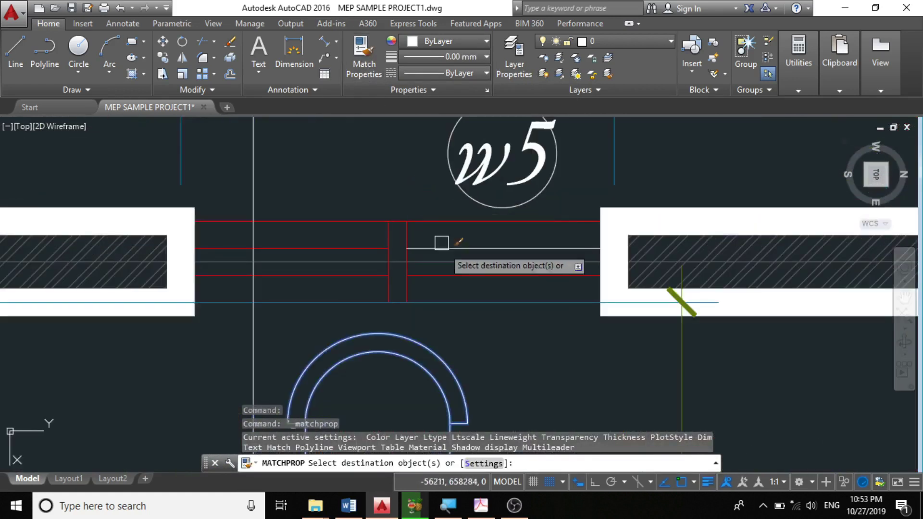
pyautogui.click(421, 221)
pyautogui.scroll(-3, 421, 221)
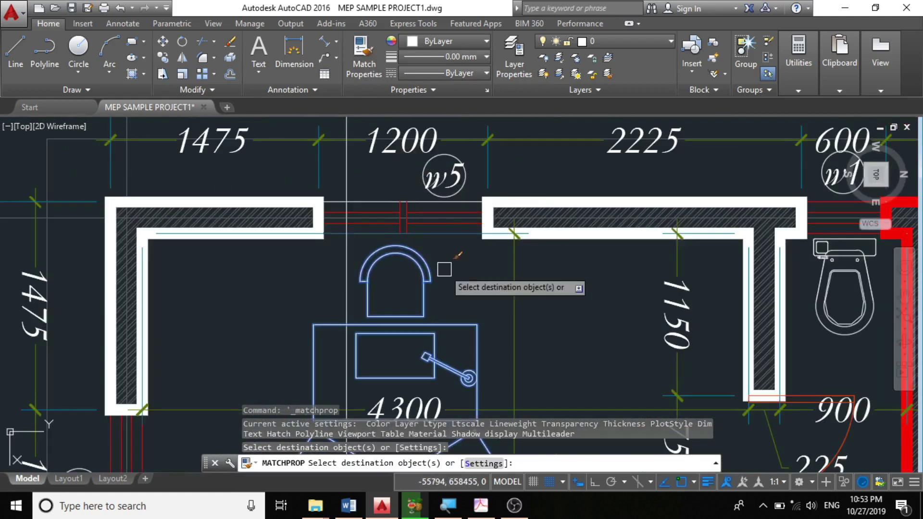
pyautogui.scroll(3, 444, 269)
pyautogui.press('Escape')
pyautogui.scroll(-3, 420, 223)
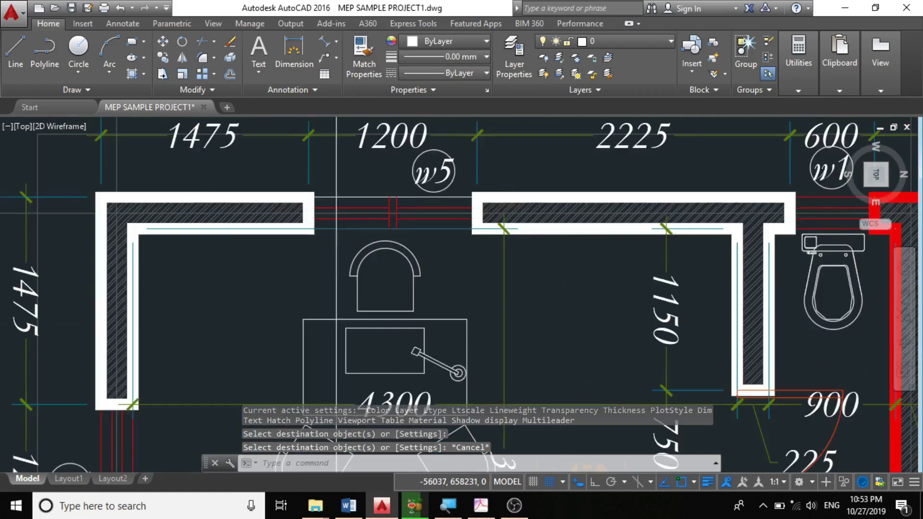
# Set the object color of the wall outline between windows w1 and w5 at grid B to index color white
pyautogui.scroll(-3, 336, 405)
pyautogui.scroll(3, 516, 301)
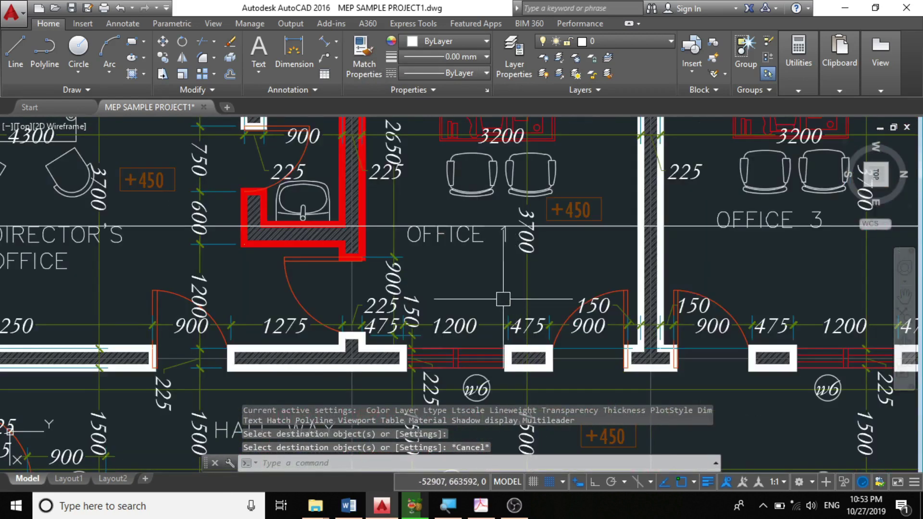
pyautogui.scroll(-3, 502, 299)
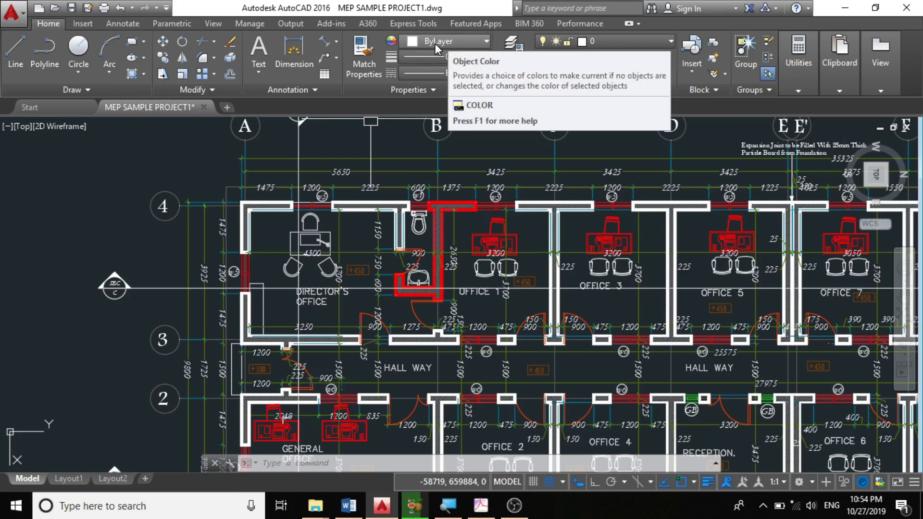
pyautogui.scroll(4, 466, 235)
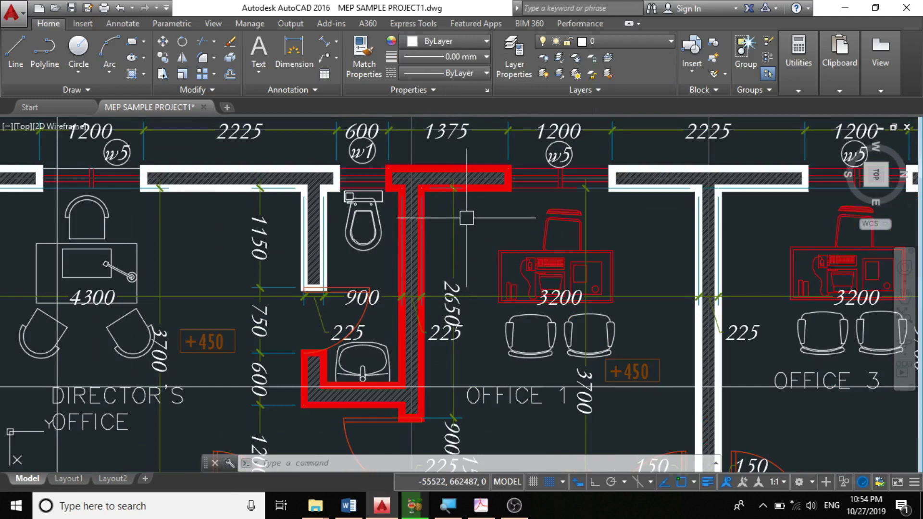
pyautogui.scroll(1, 466, 145)
pyautogui.scroll(-1, 475, 181)
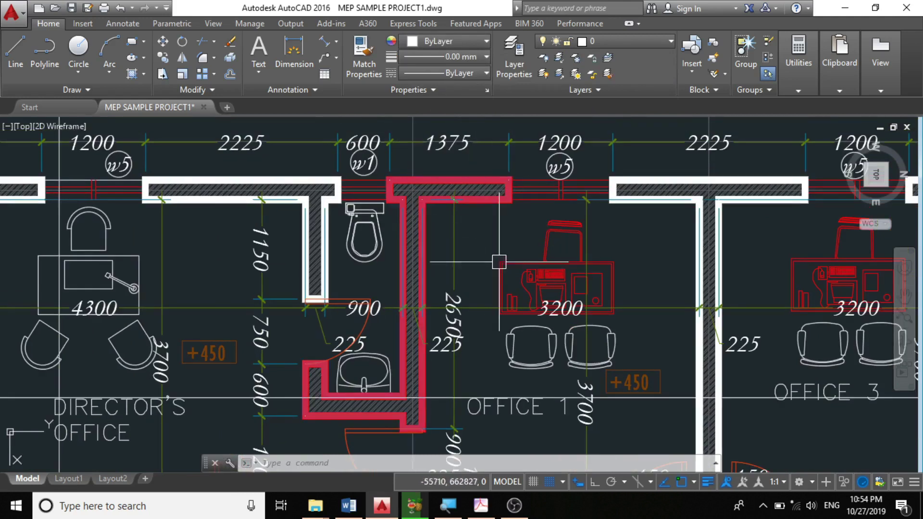
pyautogui.moveTo(475, 178)
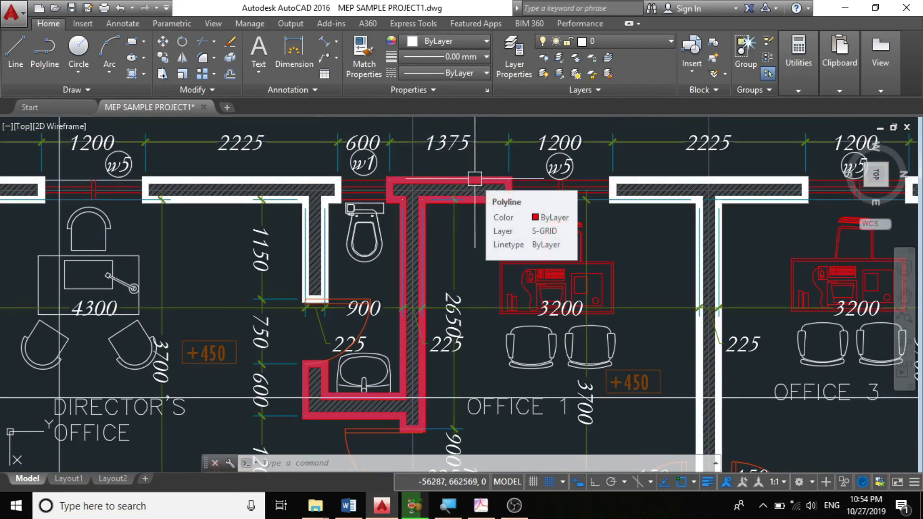
pyautogui.click(475, 179)
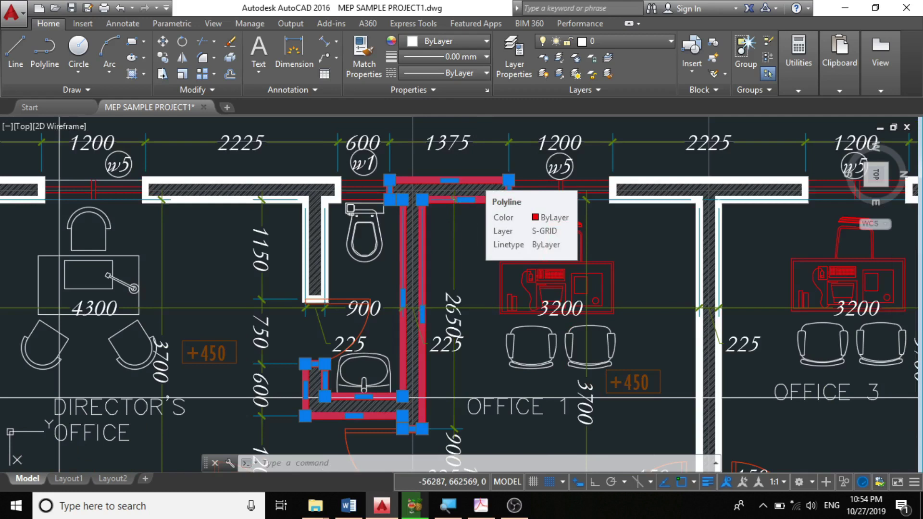
pyautogui.click(450, 44)
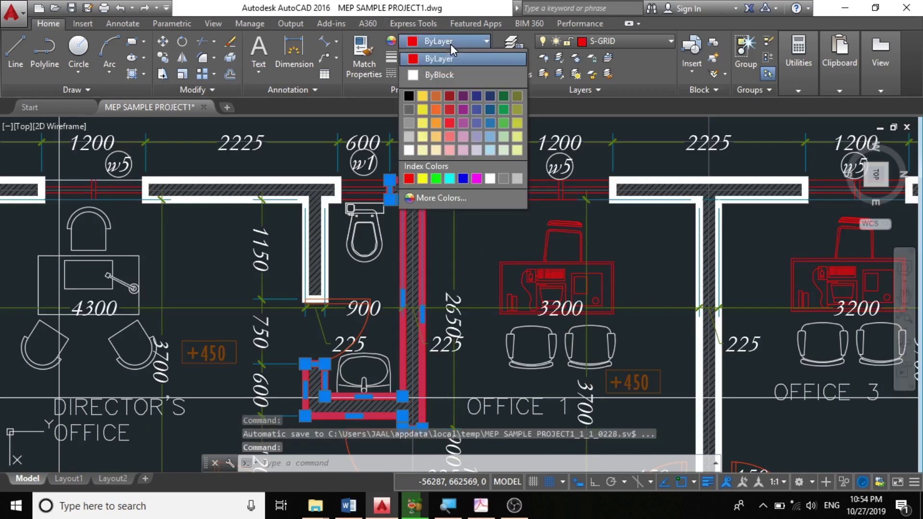
pyautogui.click(493, 178)
pyautogui.press('Escape')
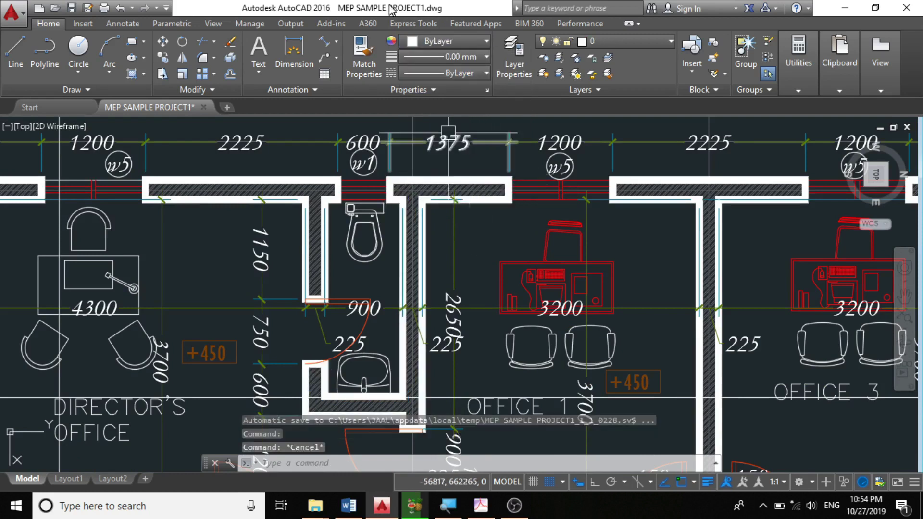
# Examine the True Color, Color Books and Index Color choices for the object color, previewing index colors 10 and 20
pyautogui.click(434, 42)
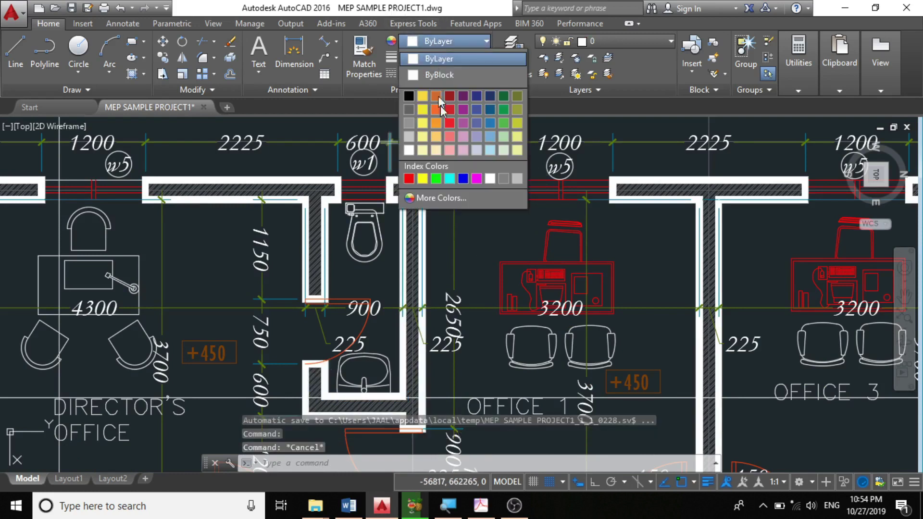
pyautogui.click(431, 198)
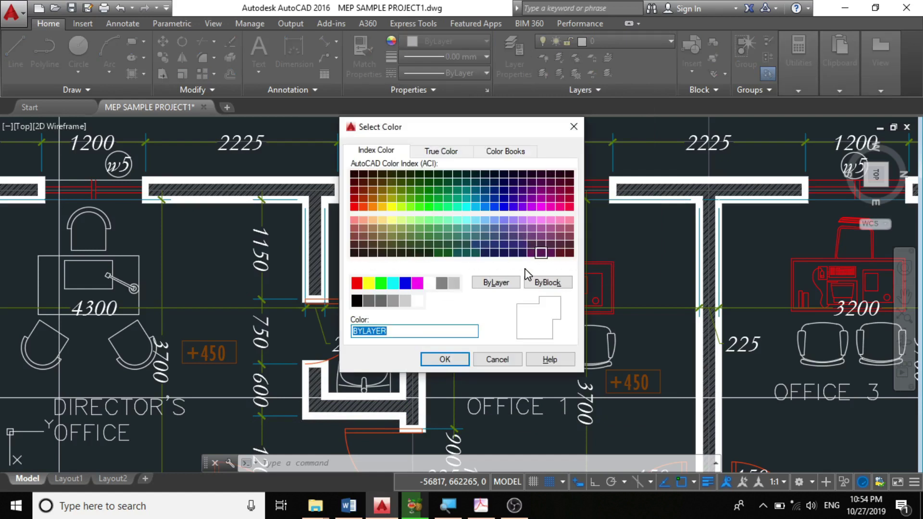
pyautogui.click(441, 152)
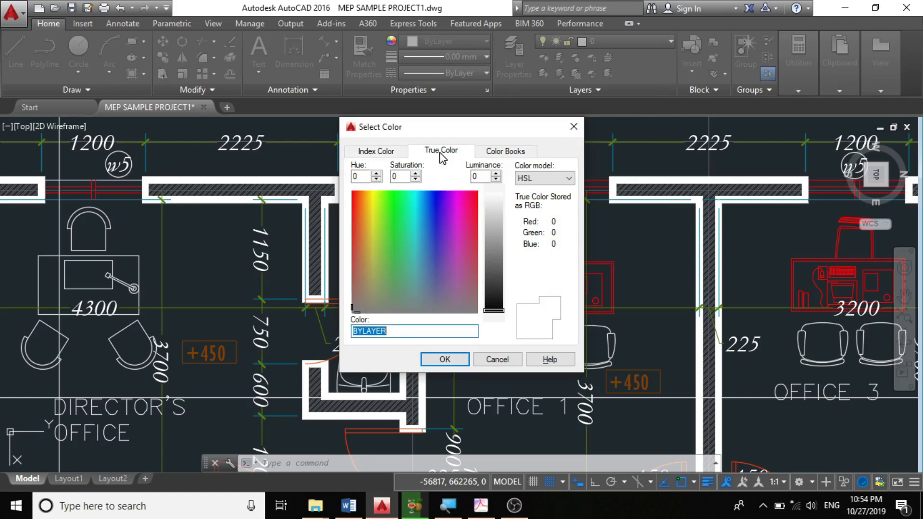
pyautogui.click(509, 152)
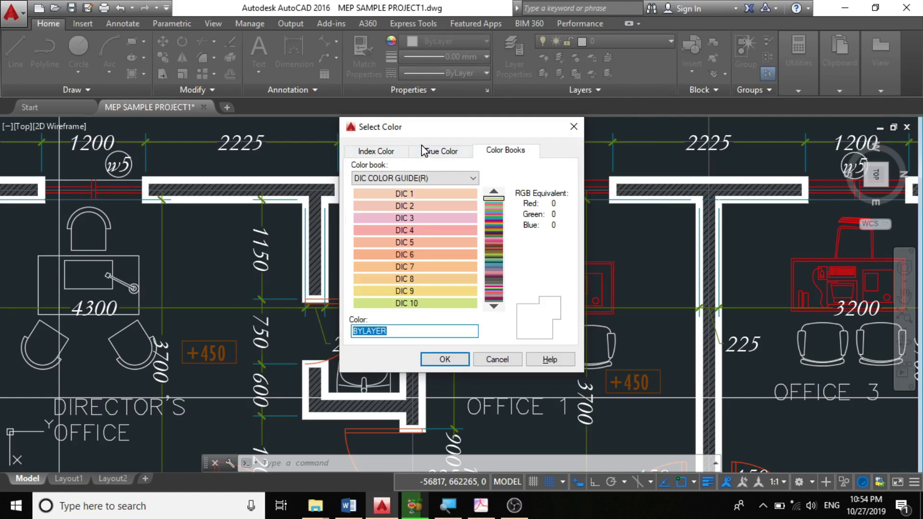
pyautogui.click(380, 153)
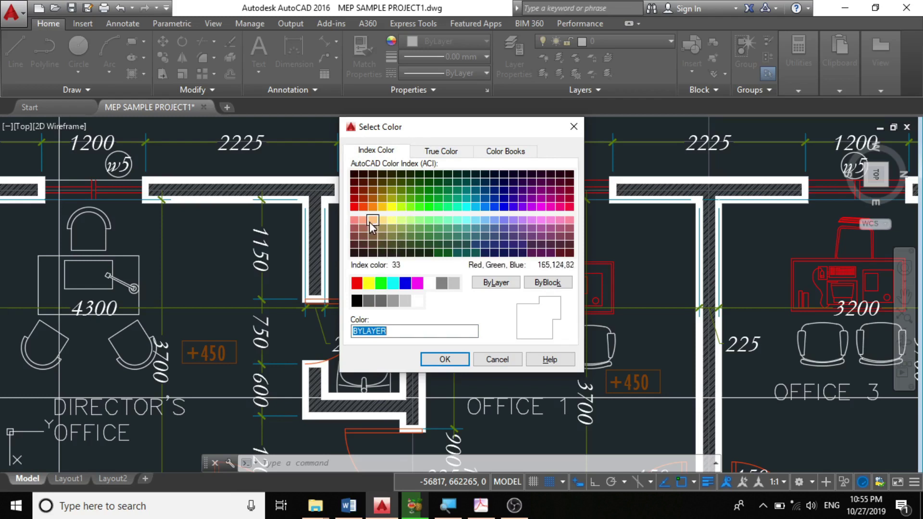
pyautogui.click(354, 207)
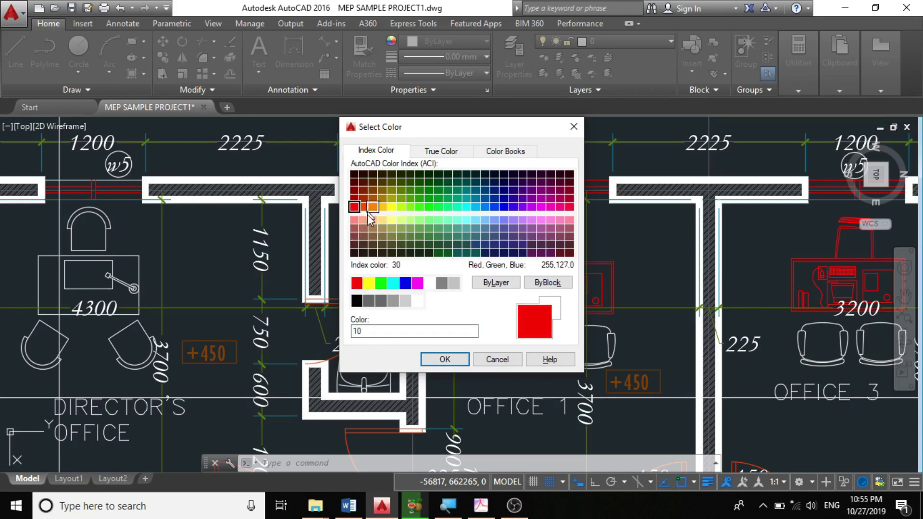
pyautogui.click(364, 206)
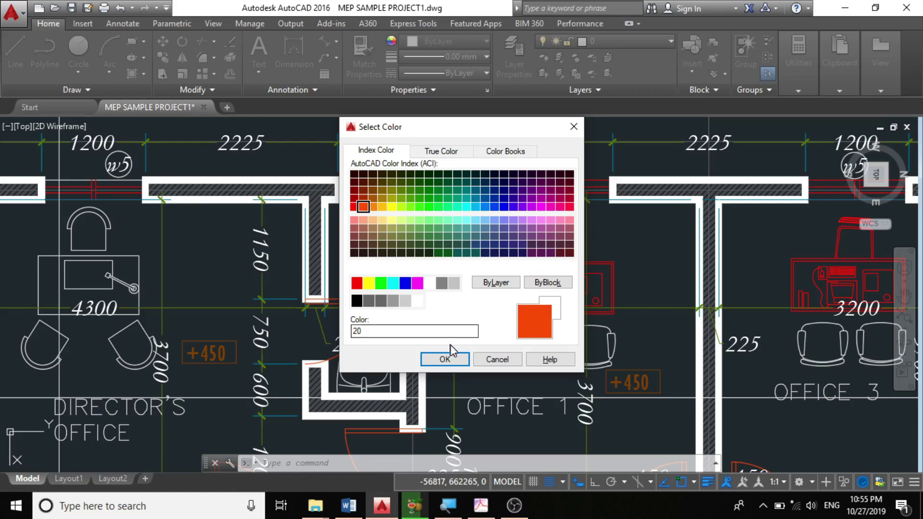
pyautogui.click(496, 361)
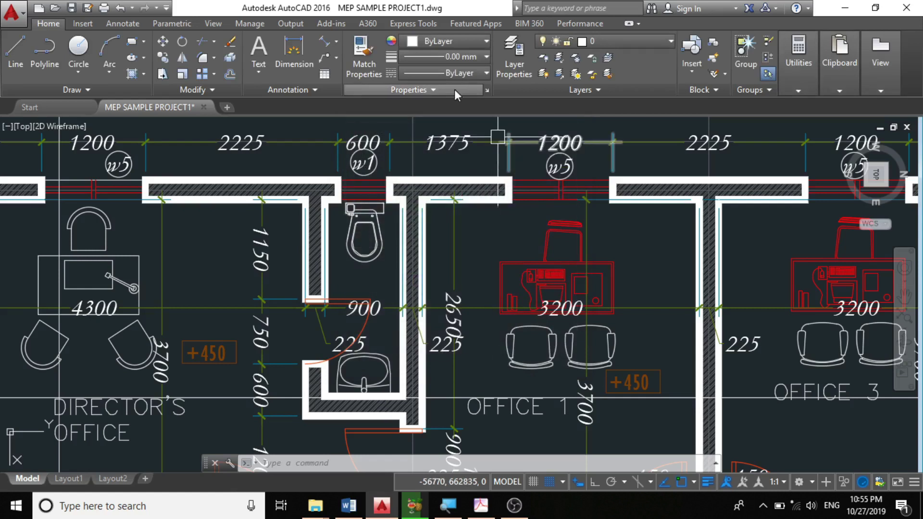
# Check the color and layer of the director's office corner wall outline at grids A and 4
pyautogui.scroll(-3, 542, 250)
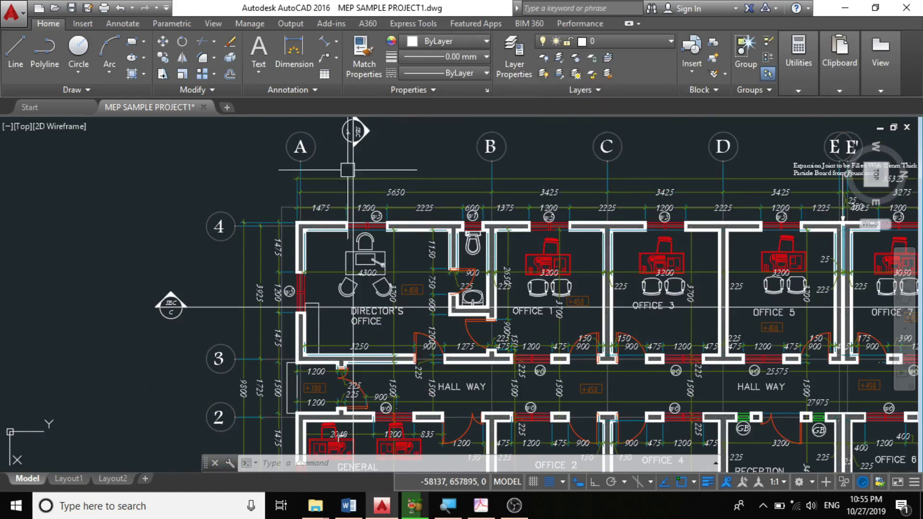
pyautogui.scroll(6, 344, 202)
pyautogui.scroll(-3, 262, 183)
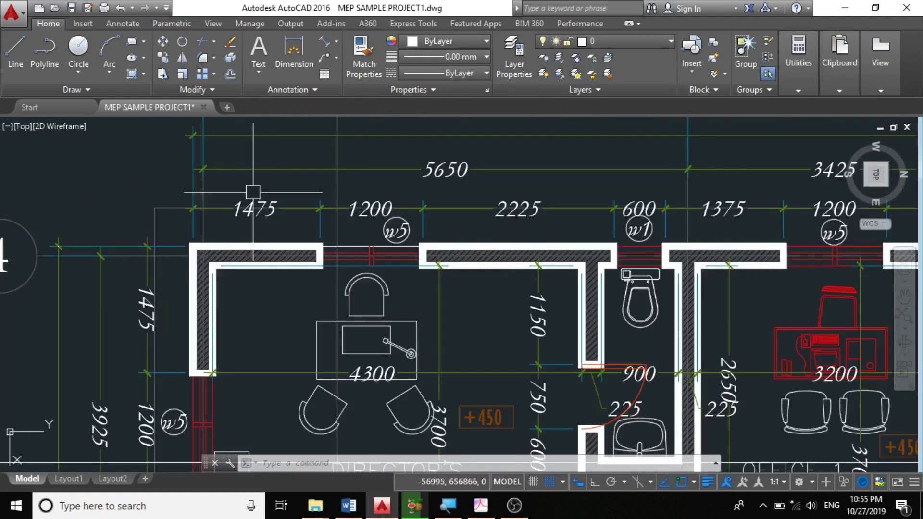
pyautogui.scroll(3, 197, 262)
pyautogui.click(191, 251)
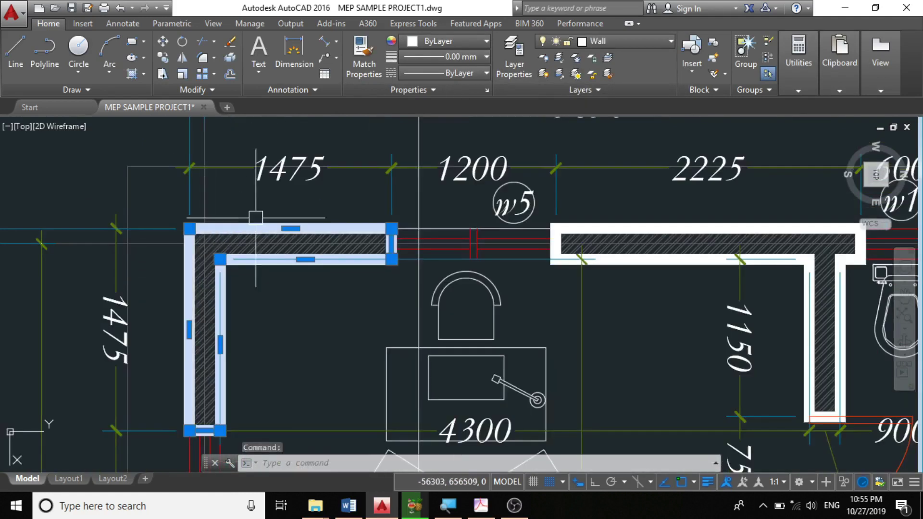
pyautogui.scroll(-4, 258, 199)
pyautogui.scroll(4, 246, 317)
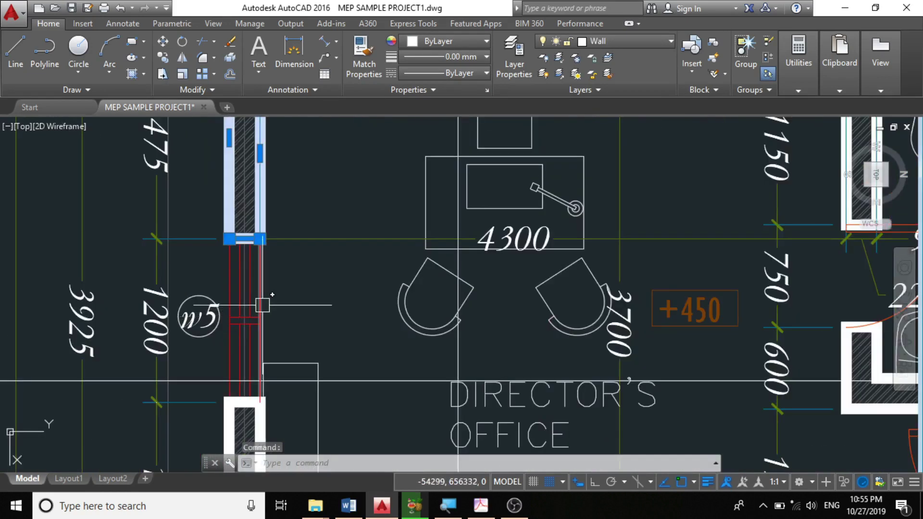
# Check the color and layer of the inner line of the w5 window in the director's office wall along grid A
pyautogui.press('Escape')
pyautogui.click(260, 296)
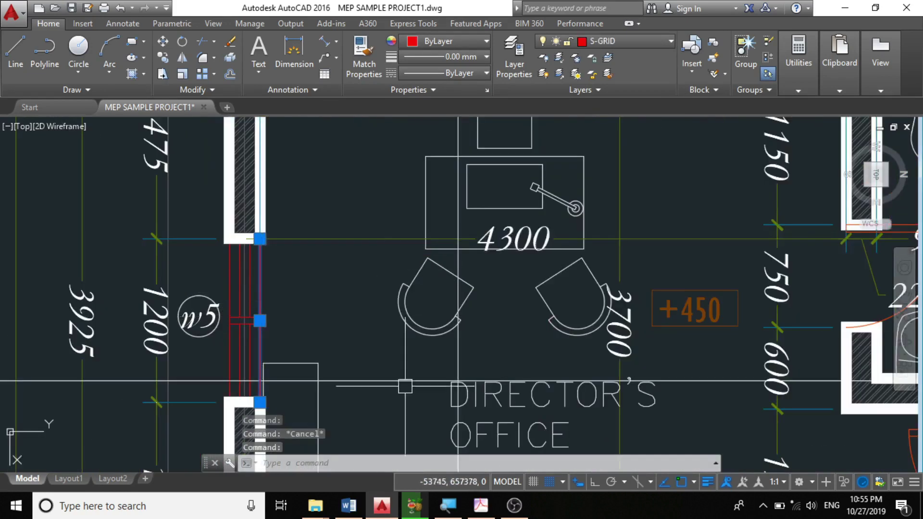
pyautogui.scroll(-4, 318, 279)
pyautogui.scroll(6, 297, 249)
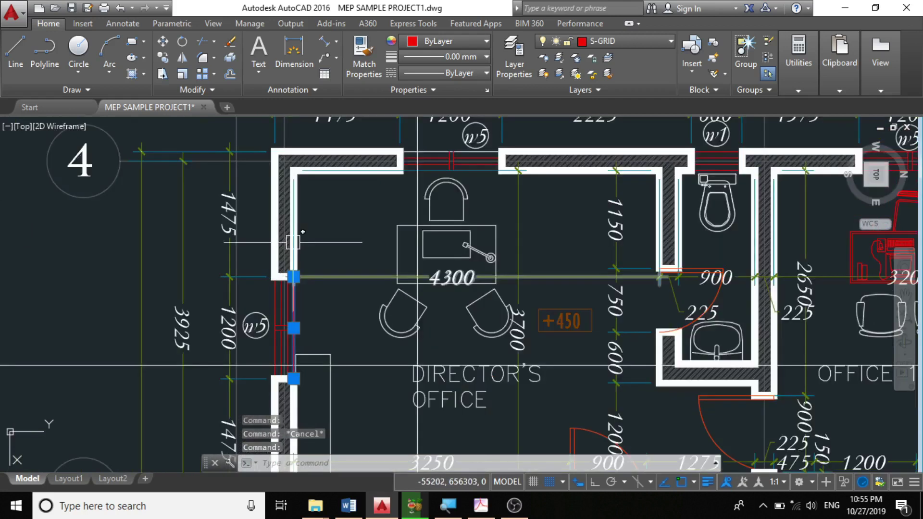
pyautogui.scroll(-3, 298, 203)
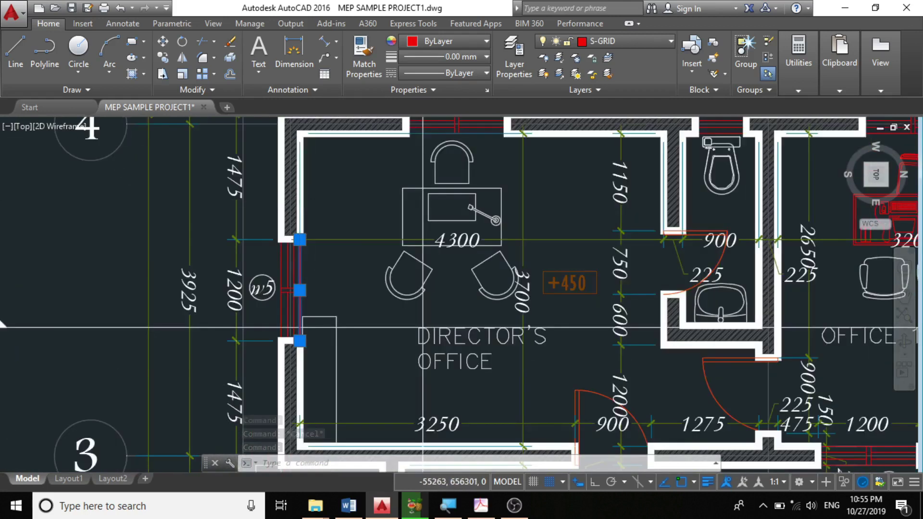
pyautogui.scroll(1, 350, 253)
pyautogui.moveTo(321, 354); pyautogui.dragTo(351, 372, button='middle')
pyautogui.scroll(-4, 350, 372)
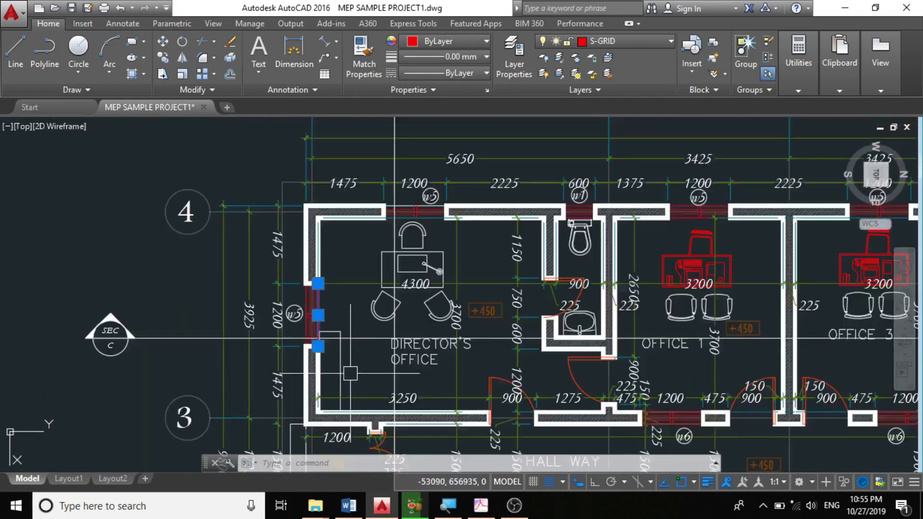
# Compare the w5 window lines with the adjoining walls in the director's office and check the lineweight of the corner wall outline
pyautogui.scroll(4, 356, 373)
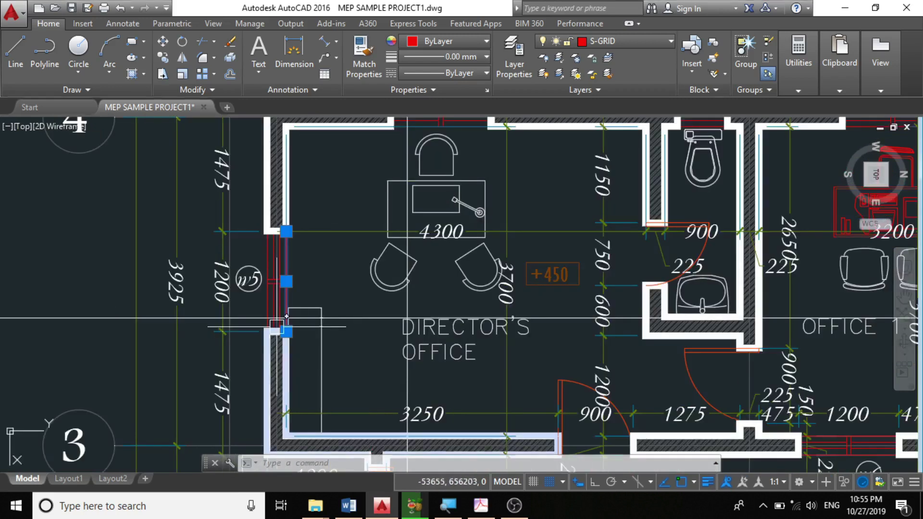
pyautogui.press('Escape')
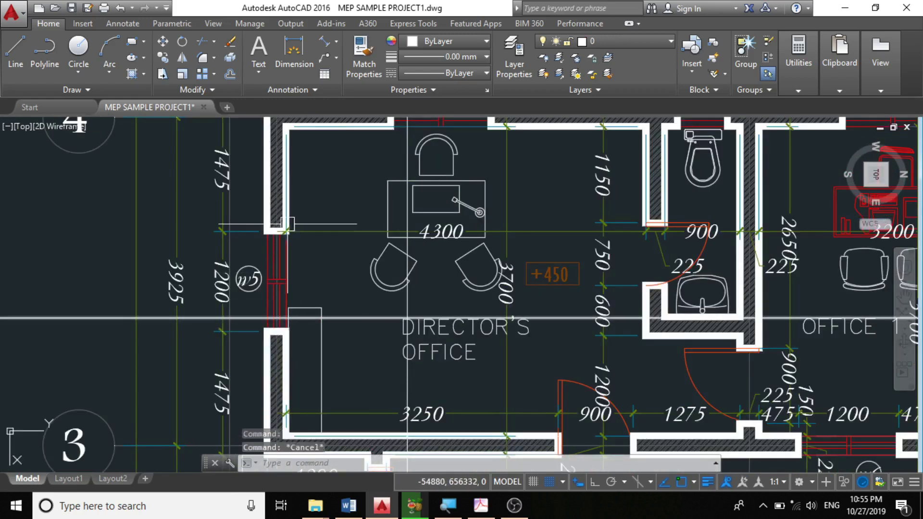
pyautogui.scroll(-2, 287, 224)
pyautogui.scroll(4, 288, 264)
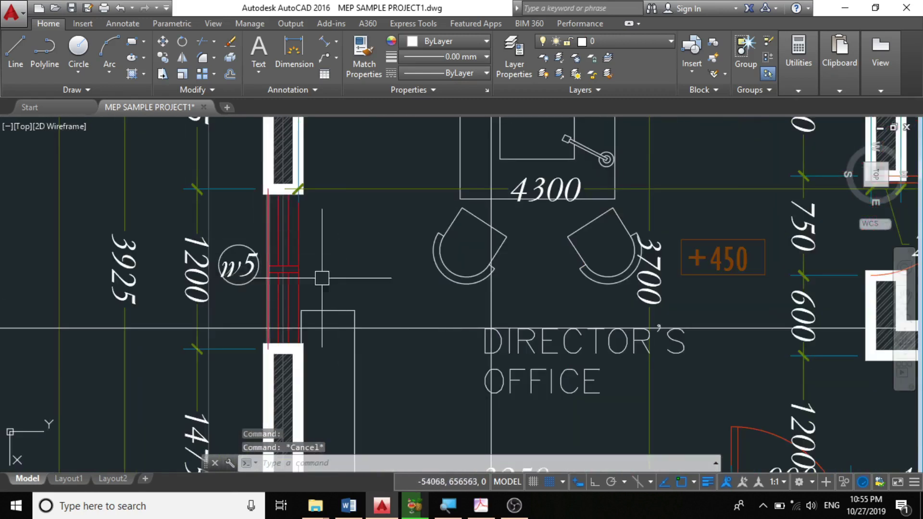
pyautogui.scroll(-3, 300, 226)
pyautogui.scroll(3, 299, 223)
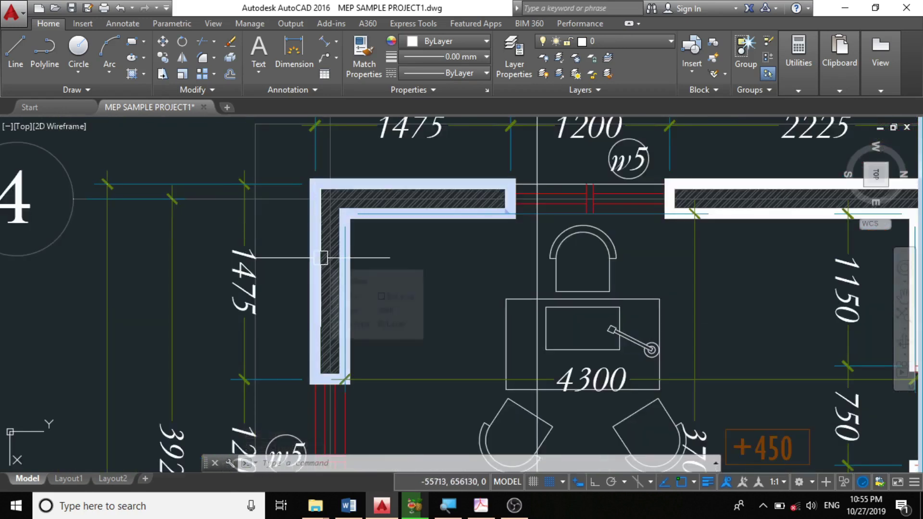
pyautogui.scroll(-3, 311, 194)
pyautogui.scroll(1, 316, 272)
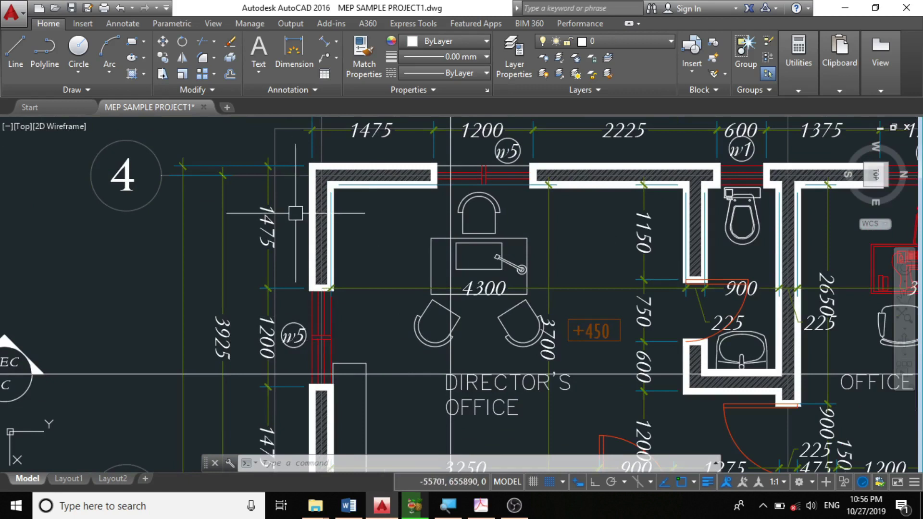
pyautogui.scroll(2, 331, 336)
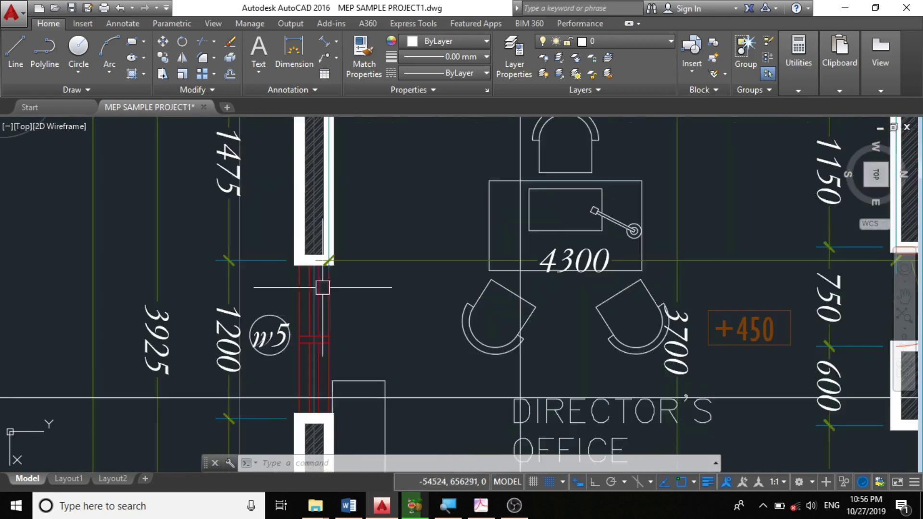
pyautogui.scroll(-2, 319, 304)
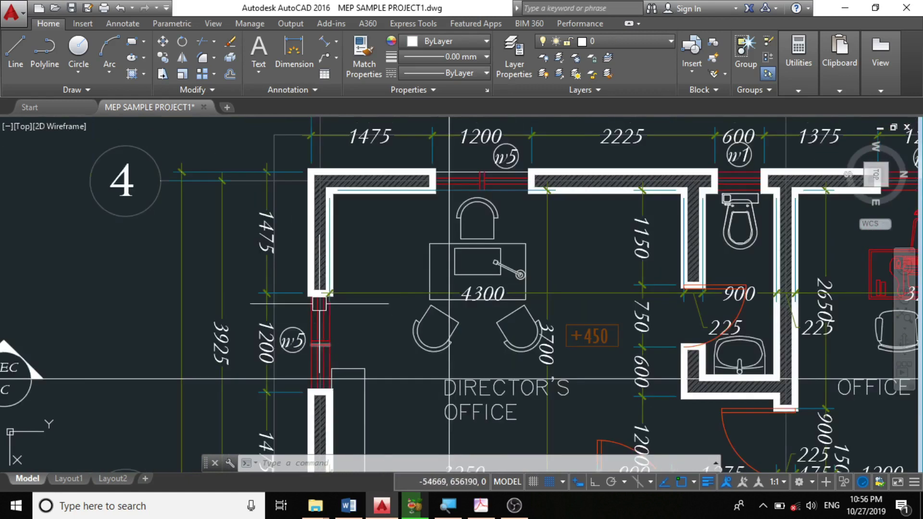
pyautogui.click(304, 265)
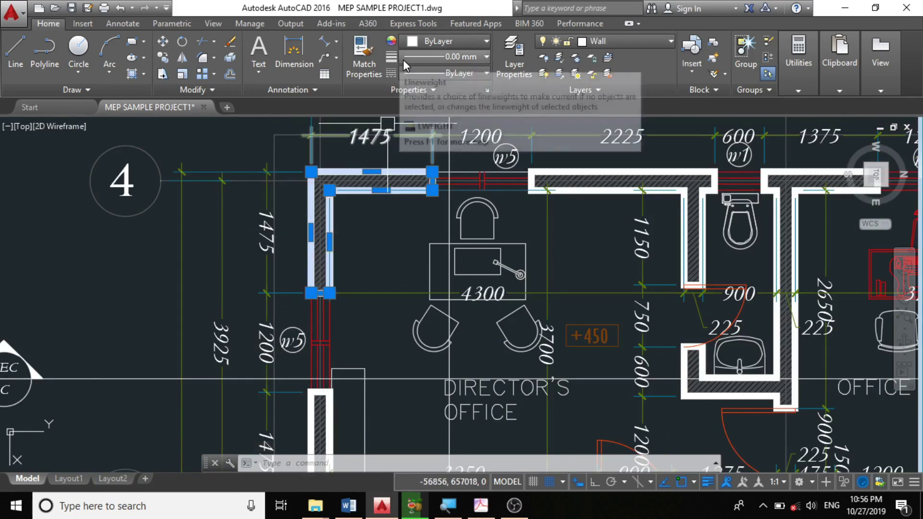
pyautogui.press('Escape')
# Set the lineweight of the w5 window's inner line along grid A in the director's office to 0.30 mm
pyautogui.scroll(4, 313, 353)
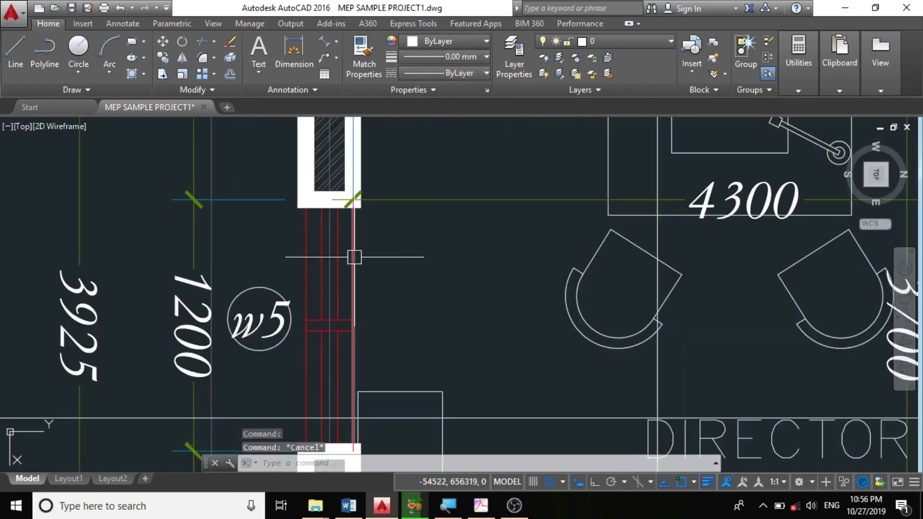
pyautogui.scroll(-2, 341, 159)
pyautogui.scroll(2, 352, 222)
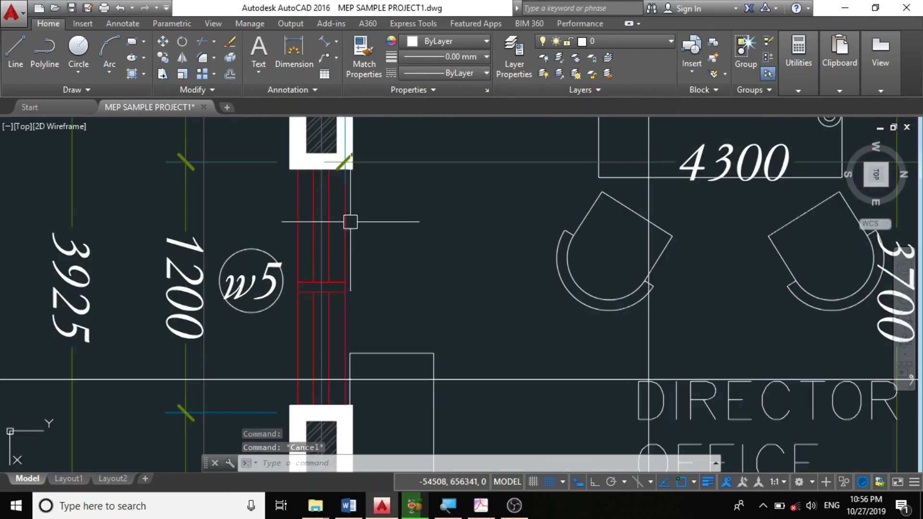
pyautogui.click(346, 249)
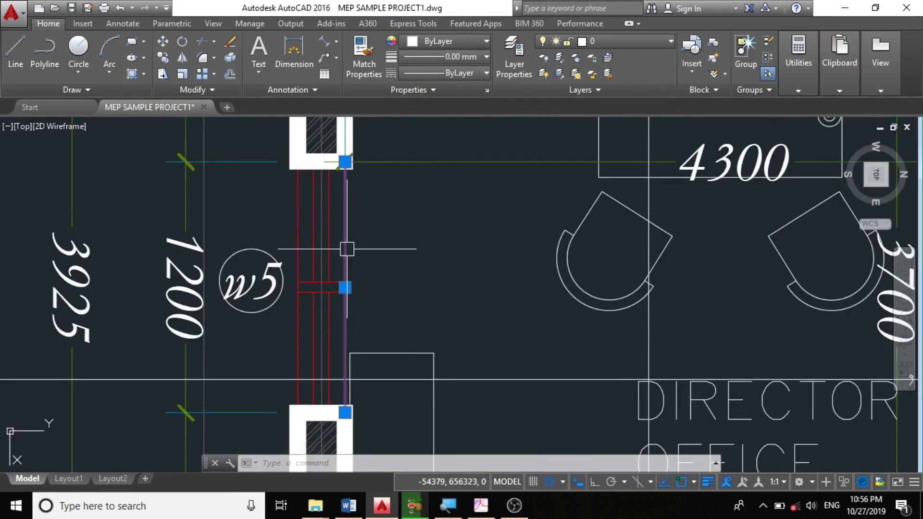
pyautogui.click(467, 55)
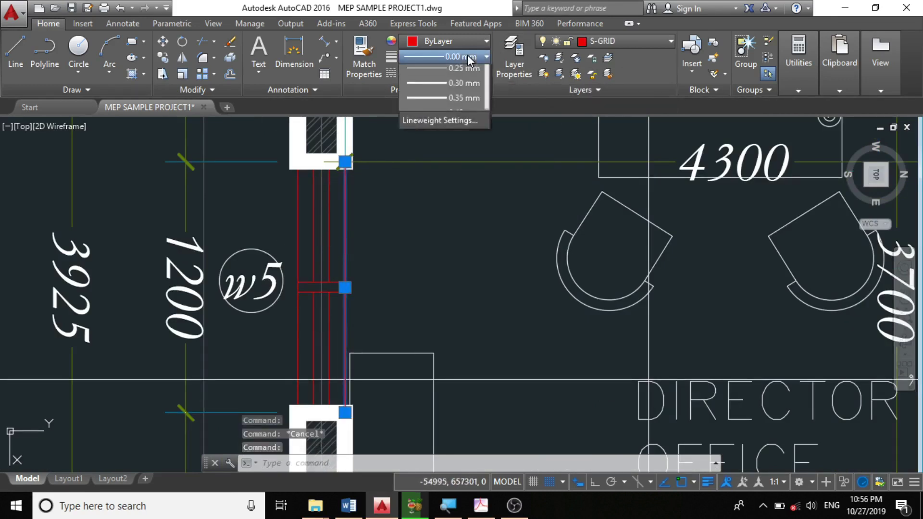
pyautogui.click(464, 191)
pyautogui.press('Escape')
pyautogui.scroll(2, 310, 276)
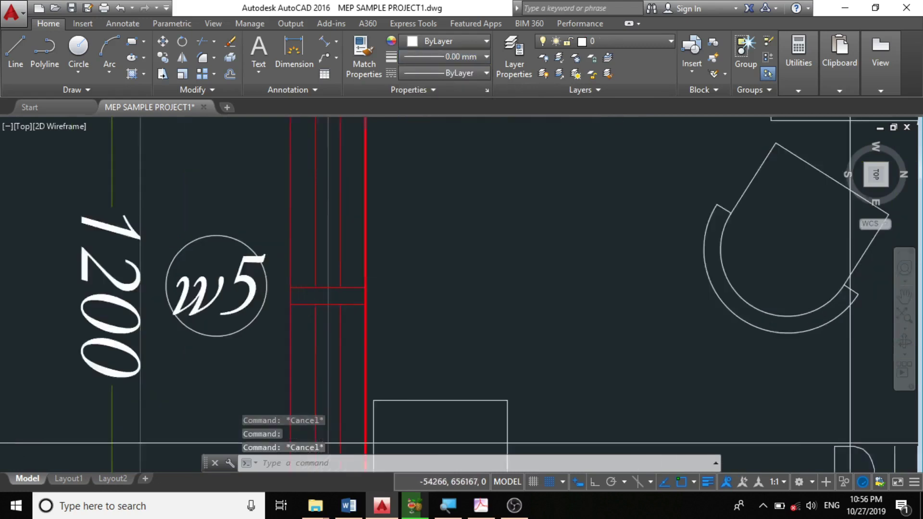
# Set the lineweight of the w5 window's inner line along grid A in the director's office to 2.00 mm
pyautogui.scroll(2, 365, 269)
pyautogui.click(382, 247)
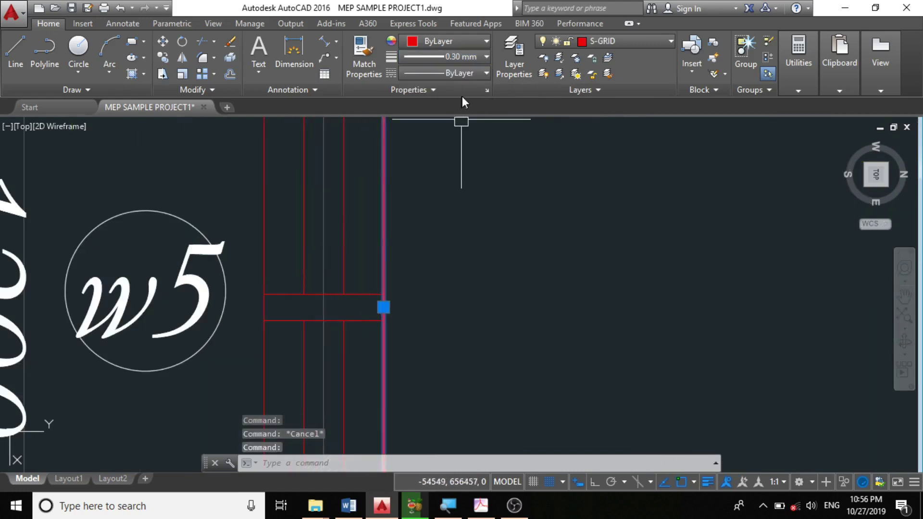
pyautogui.click(482, 57)
pyautogui.scroll(-3, 468, 177)
pyautogui.click(459, 186)
pyautogui.scroll(-2, 463, 187)
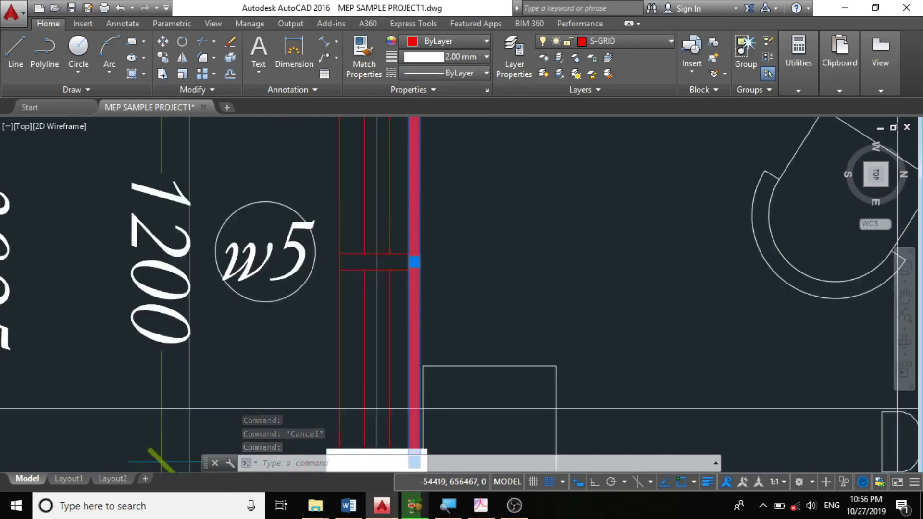
pyautogui.scroll(-2, 451, 215)
pyautogui.scroll(4, 451, 215)
pyautogui.press('Escape')
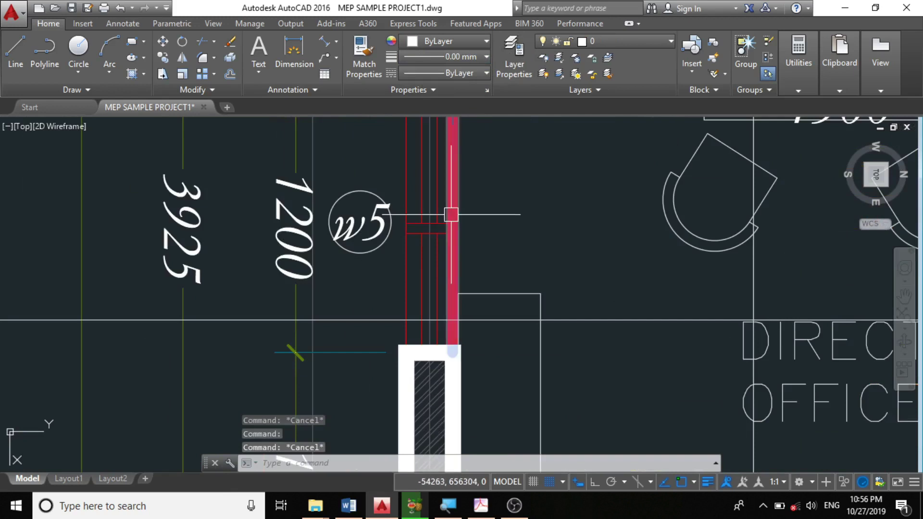
# Examine the linework of the Danpalon outline at the entrance, the whole ground floor plan and the section drawing
pyautogui.scroll(-4, 412, 202)
pyautogui.scroll(-5, 419, 167)
pyautogui.scroll(2, 441, 148)
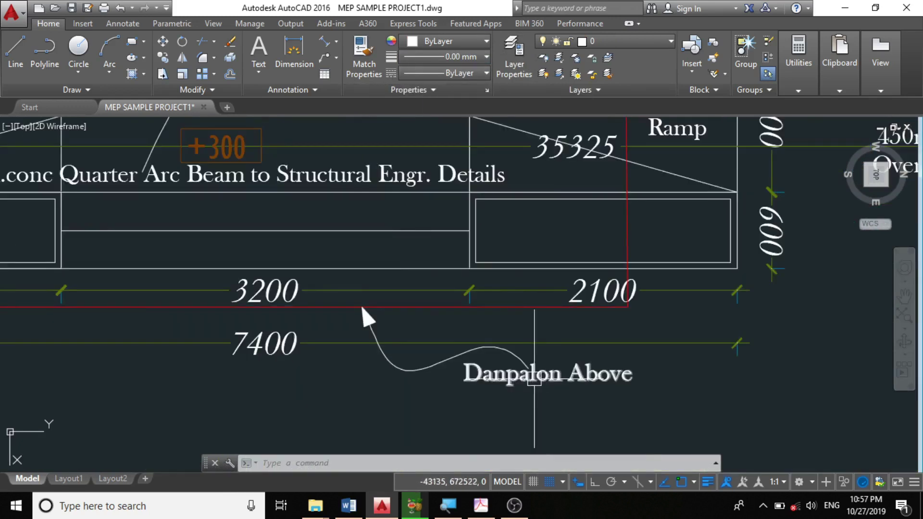
pyautogui.scroll(-8, 362, 315)
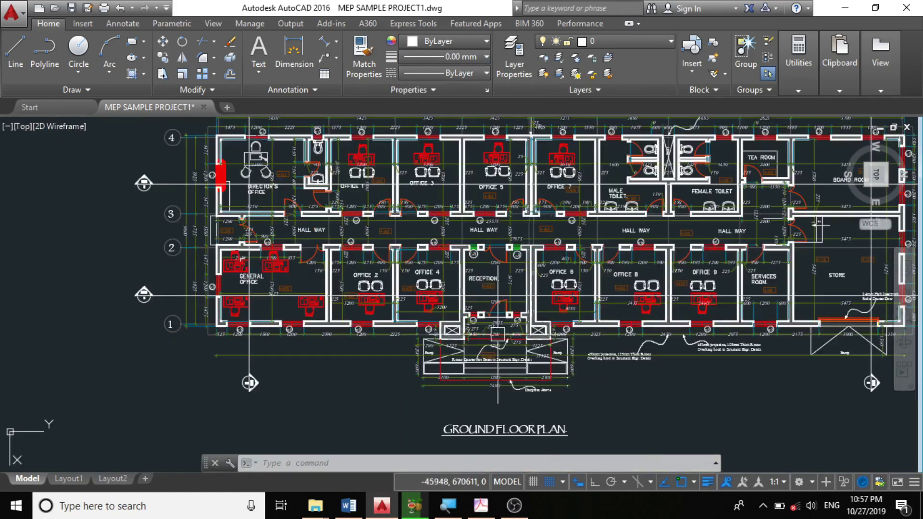
pyautogui.scroll(6, 557, 395)
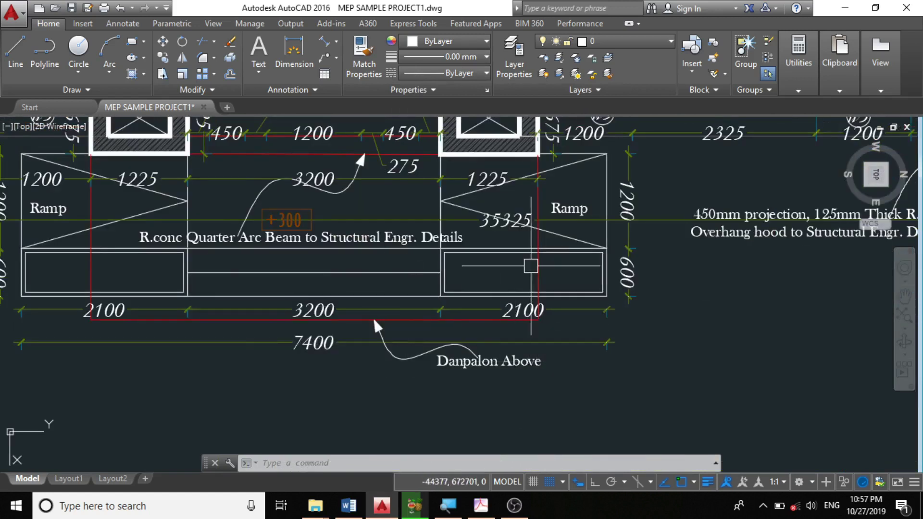
pyautogui.scroll(-2, 547, 312)
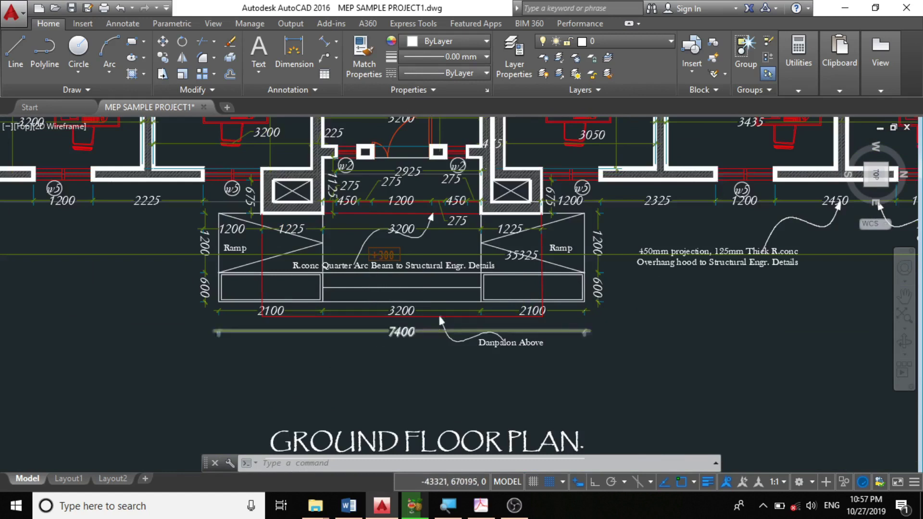
pyautogui.scroll(4, 390, 335)
pyautogui.scroll(-6, 341, 272)
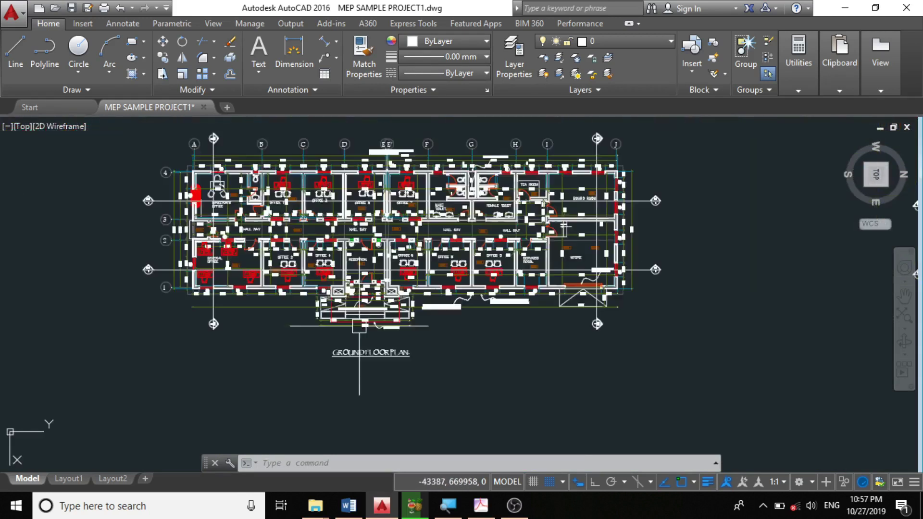
pyautogui.scroll(6, 402, 359)
pyautogui.scroll(-6, 402, 359)
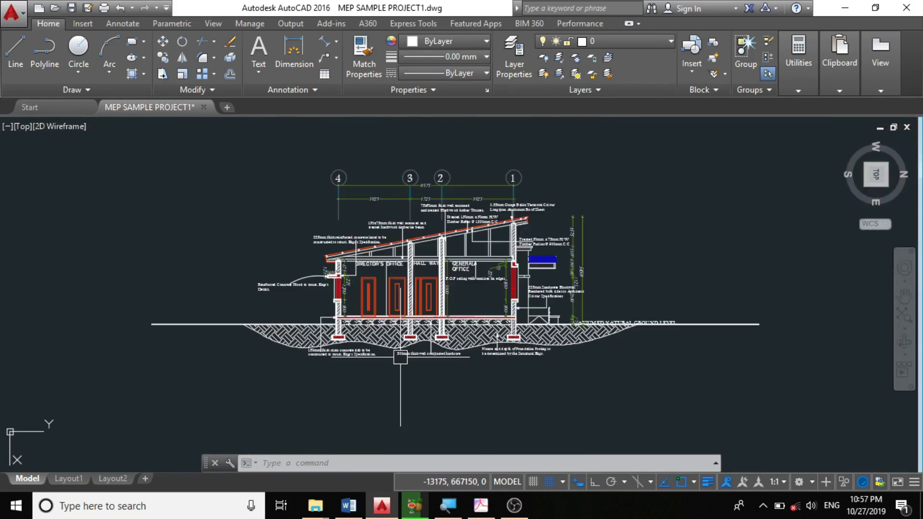
pyautogui.scroll(8, 437, 232)
pyautogui.scroll(-2, 230, 215)
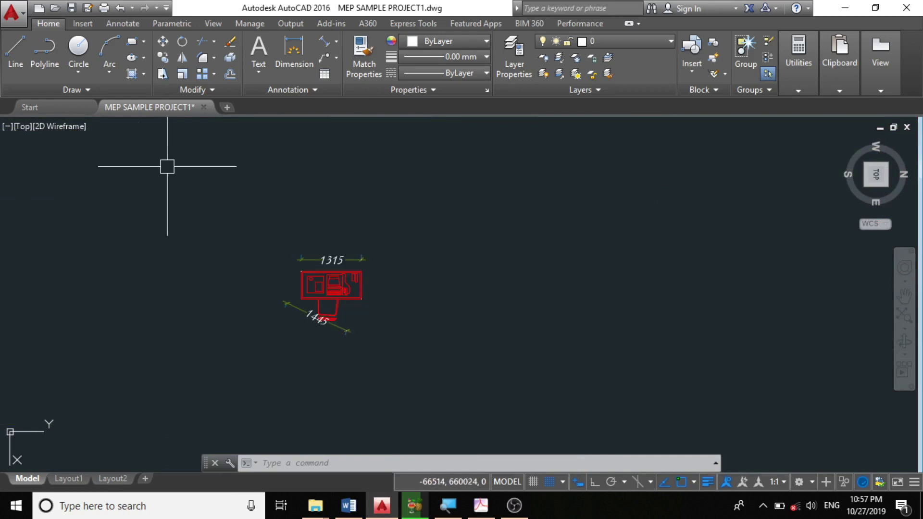
# Draw three separate, slightly sloping lines in the empty area beside the desk dimensioned 1315
pyautogui.click(19, 53)
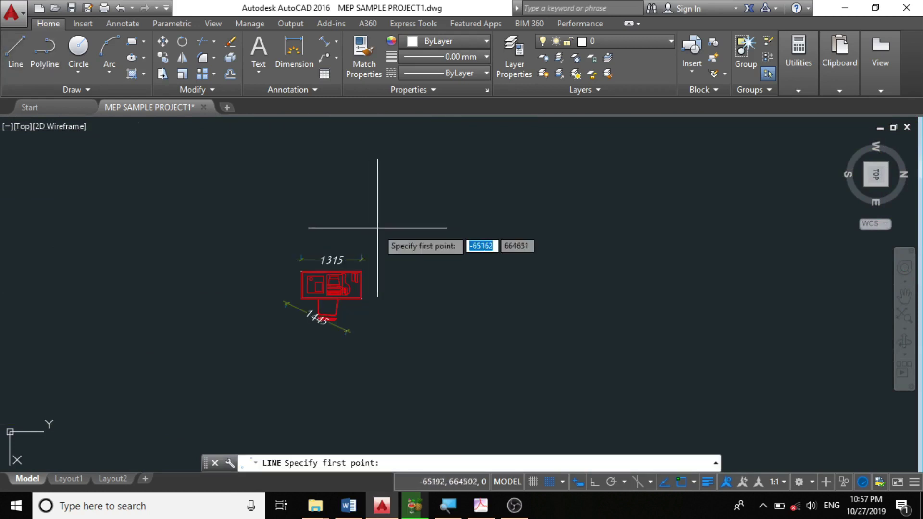
pyautogui.click(461, 275)
pyautogui.click(738, 285)
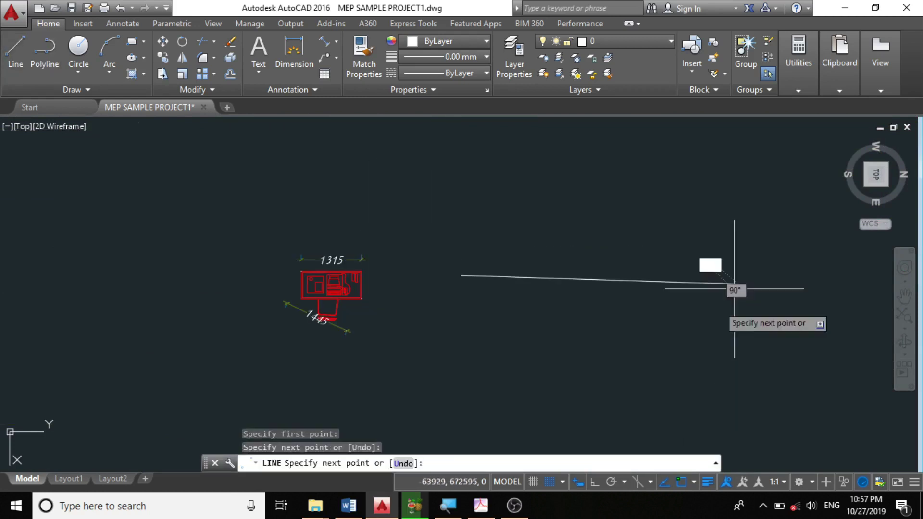
pyautogui.press('Return')
pyautogui.press('Return')
pyautogui.click(479, 229)
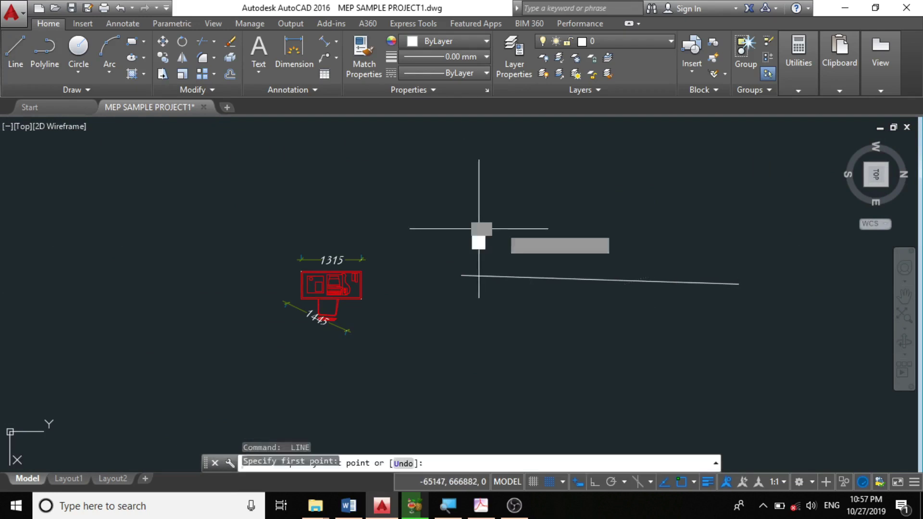
pyautogui.click(726, 235)
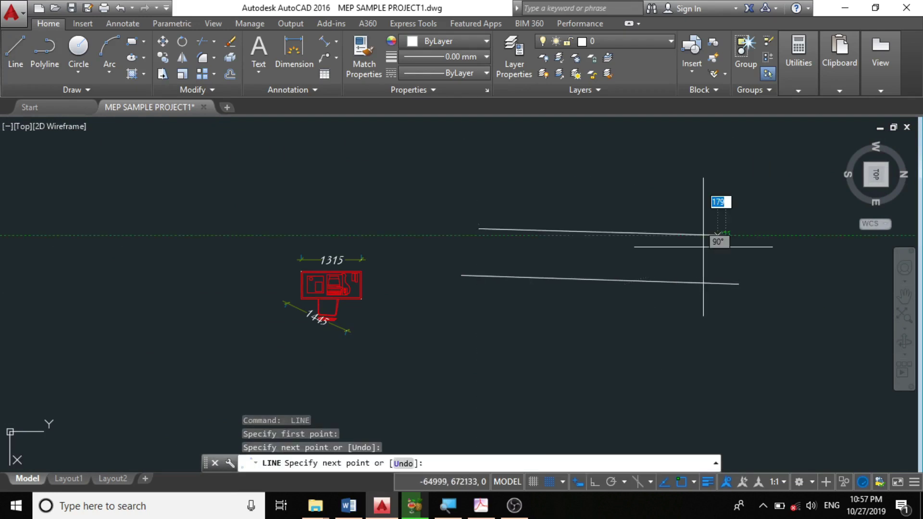
pyautogui.press('Return')
pyautogui.press('Return')
pyautogui.click(442, 241)
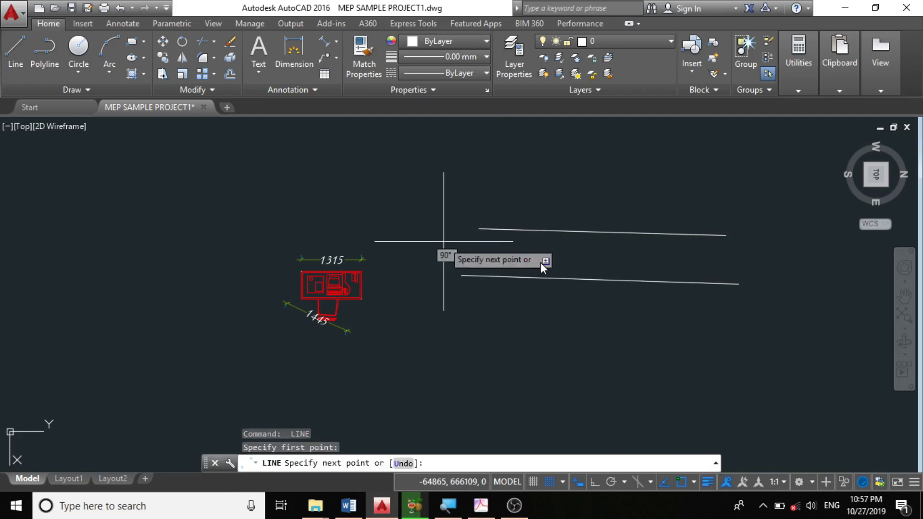
pyautogui.click(697, 254)
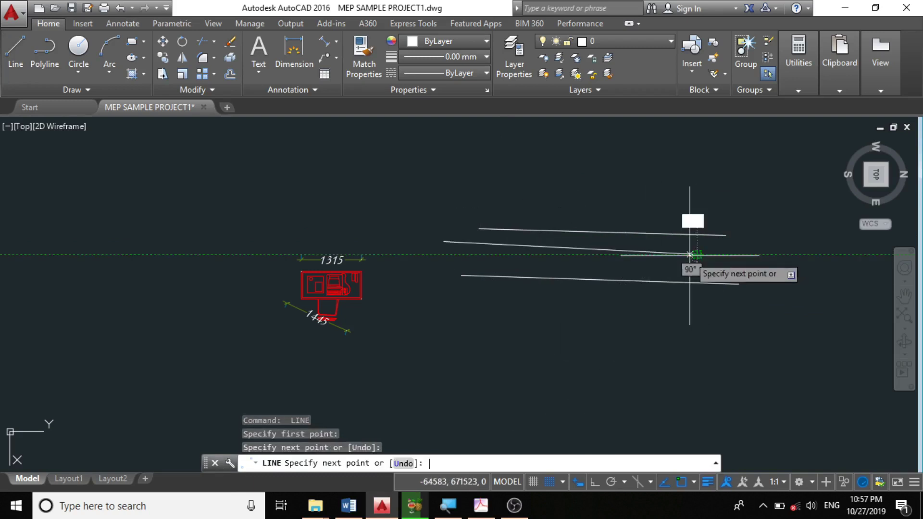
pyautogui.press('Return')
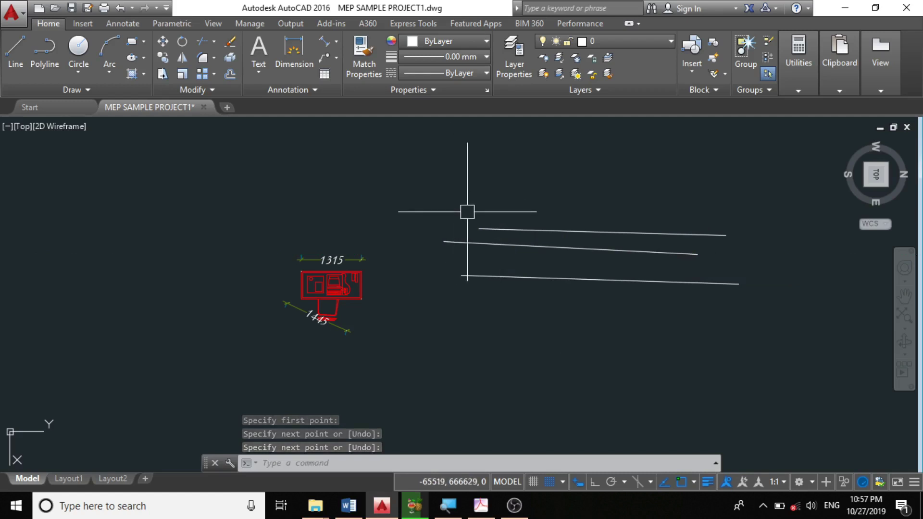
# Turn Ortho on and draw two separate horizontal lines above the three sloping lines
pyautogui.press('Return')
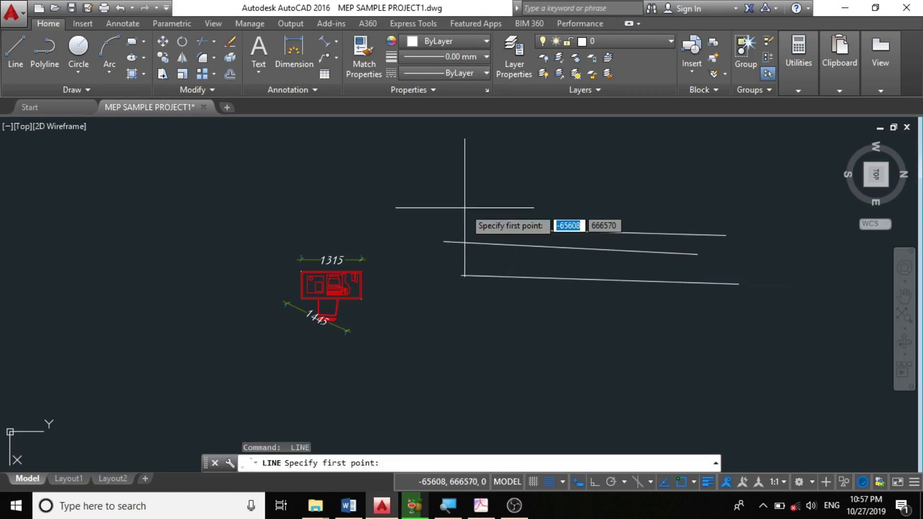
pyautogui.press('F8')
pyautogui.click(454, 178)
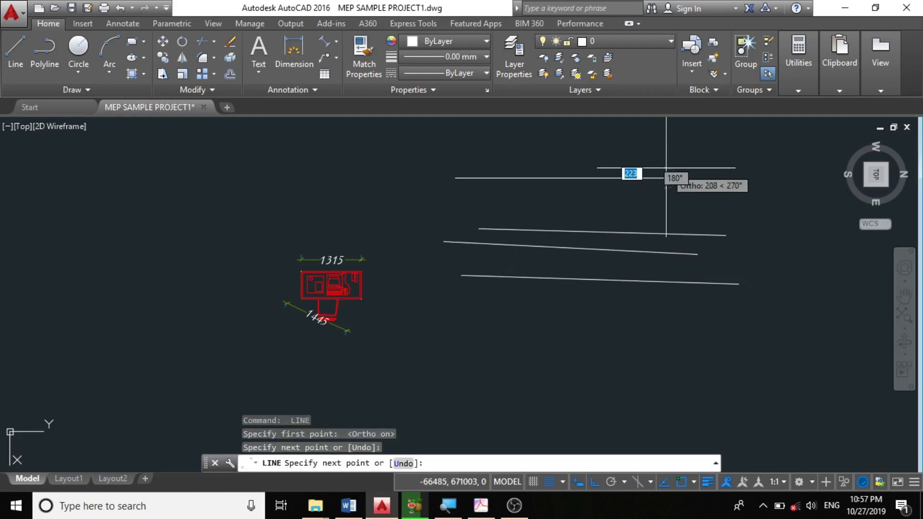
pyautogui.press('Escape')
pyautogui.press('Return')
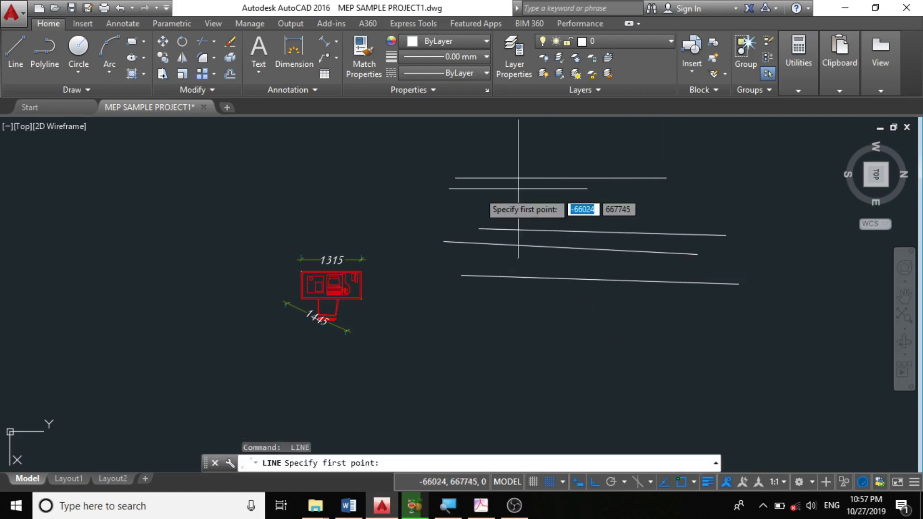
pyautogui.click(478, 194)
pyautogui.click(683, 195)
pyautogui.press('Escape')
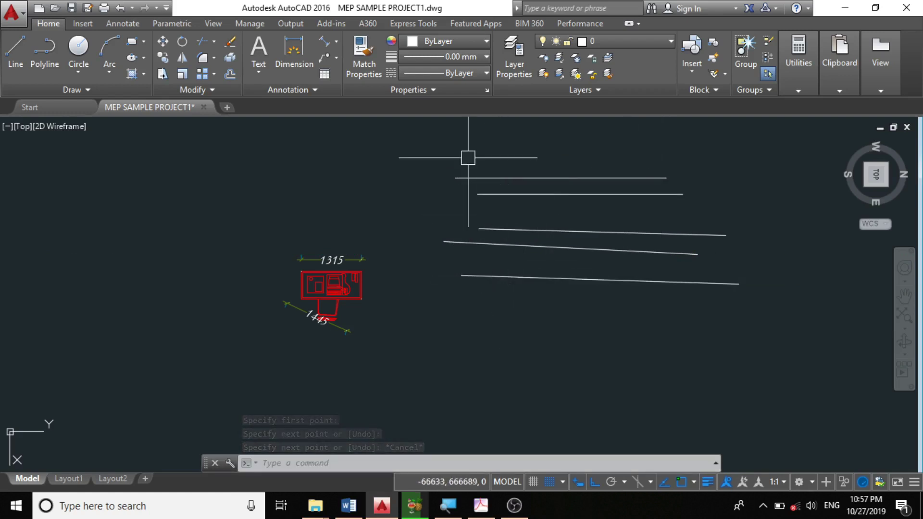
# Set the linetype of the upper horizontal line to RAYITAS
pyautogui.click(508, 175)
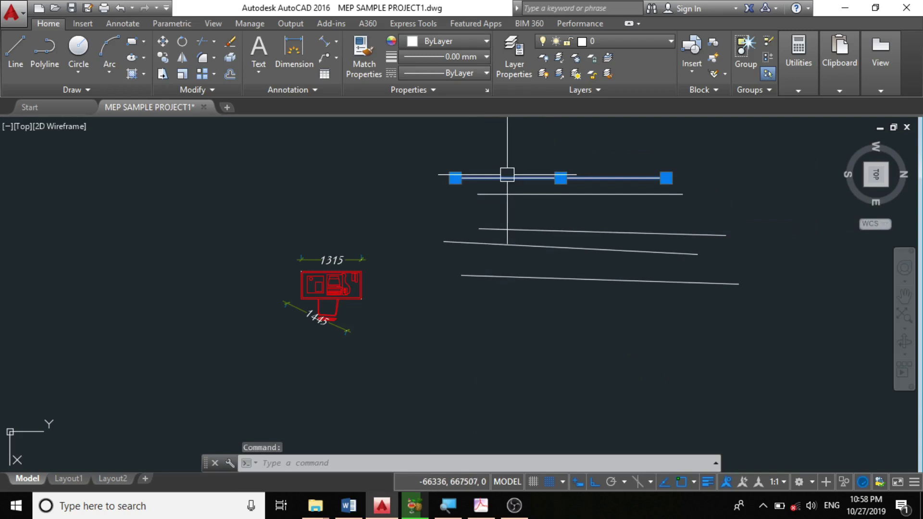
pyautogui.click(462, 74)
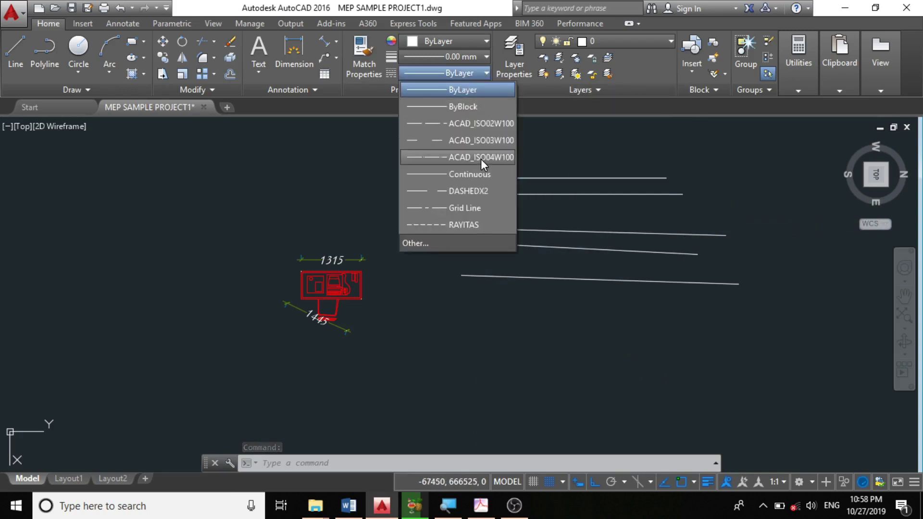
pyautogui.click(451, 224)
pyautogui.scroll(5, 596, 182)
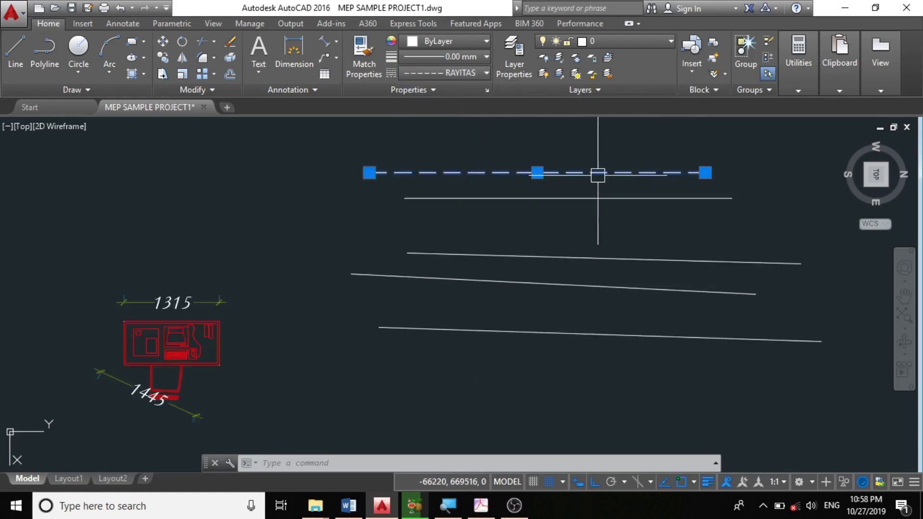
pyautogui.scroll(-4, 601, 187)
pyautogui.press('Escape')
pyautogui.scroll(2, 556, 181)
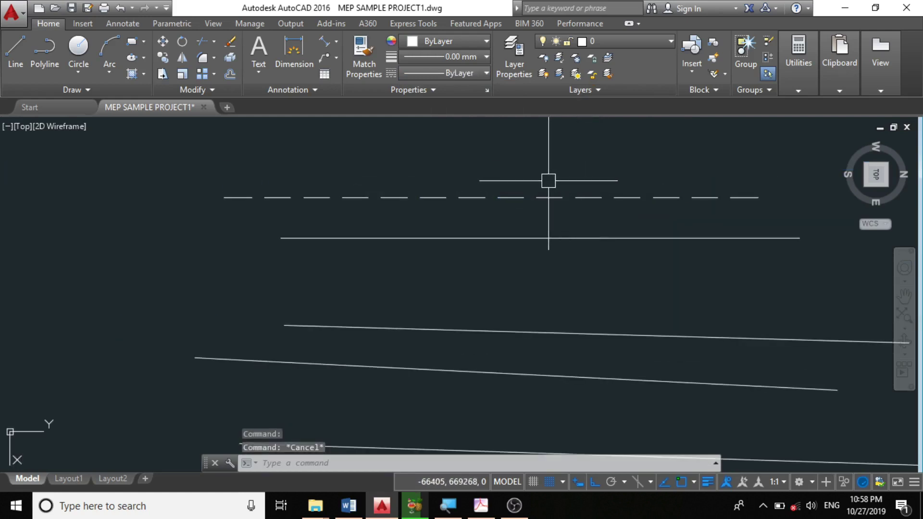
# Set the linetype of the lower horizontal line to ACAD_ISO04W100
pyautogui.click(480, 234)
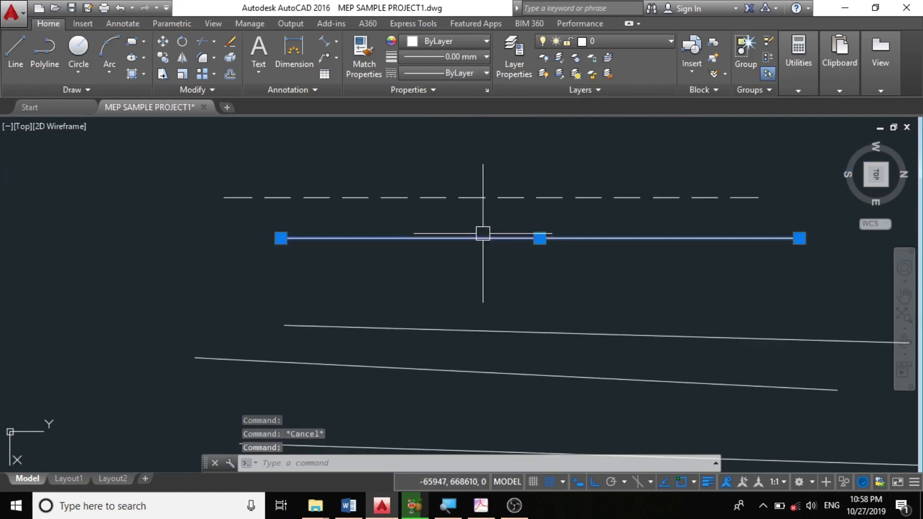
pyautogui.click(433, 70)
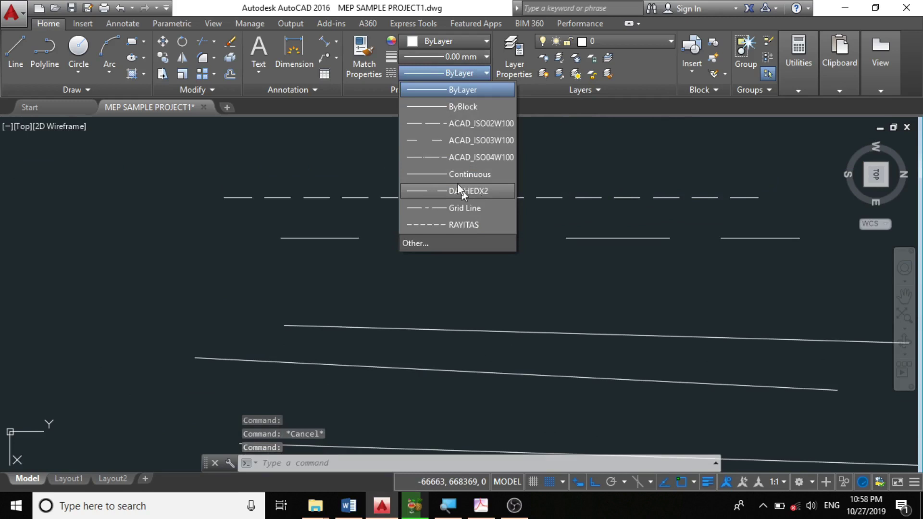
pyautogui.click(459, 154)
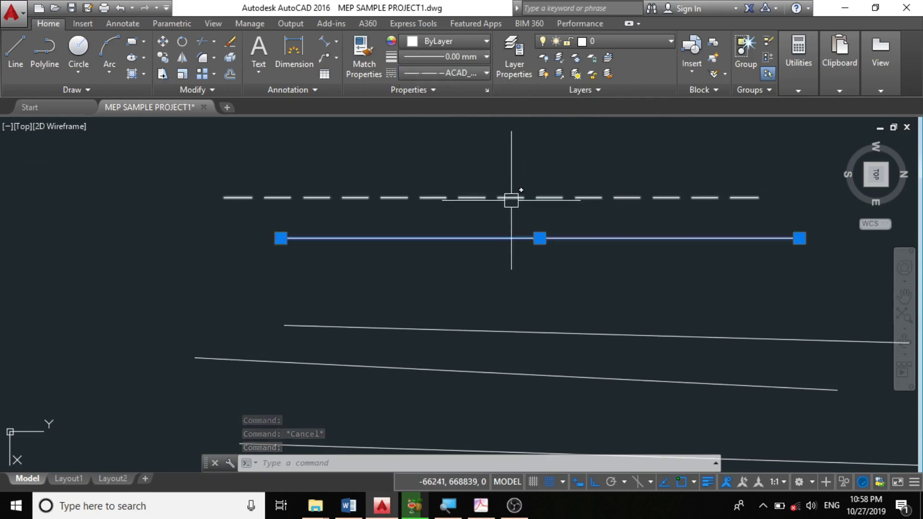
pyautogui.press('Escape')
pyautogui.click(444, 75)
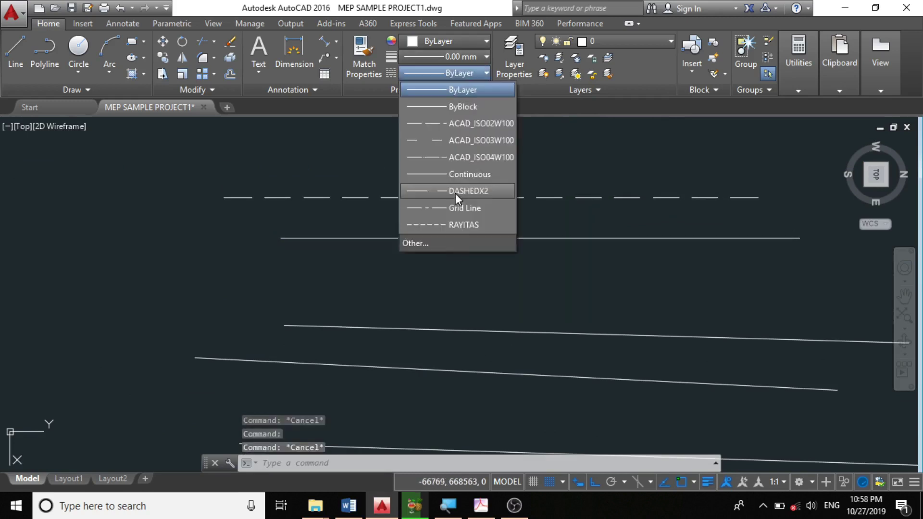
pyautogui.scroll(-3, 463, 260)
pyautogui.click(491, 241)
pyautogui.scroll(2, 490, 240)
pyautogui.scroll(2, 493, 240)
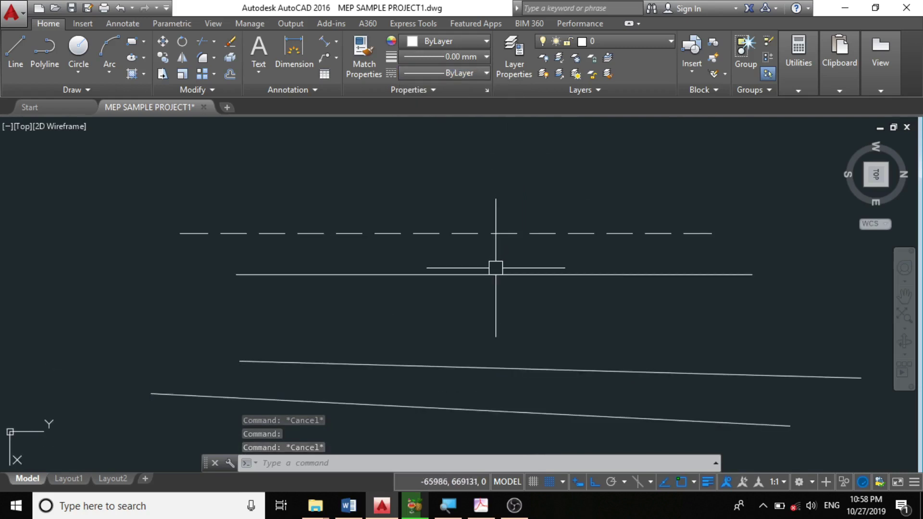
# Change the lower horizontal line's linetype to ACAD_ISO03W100
pyautogui.click(495, 271)
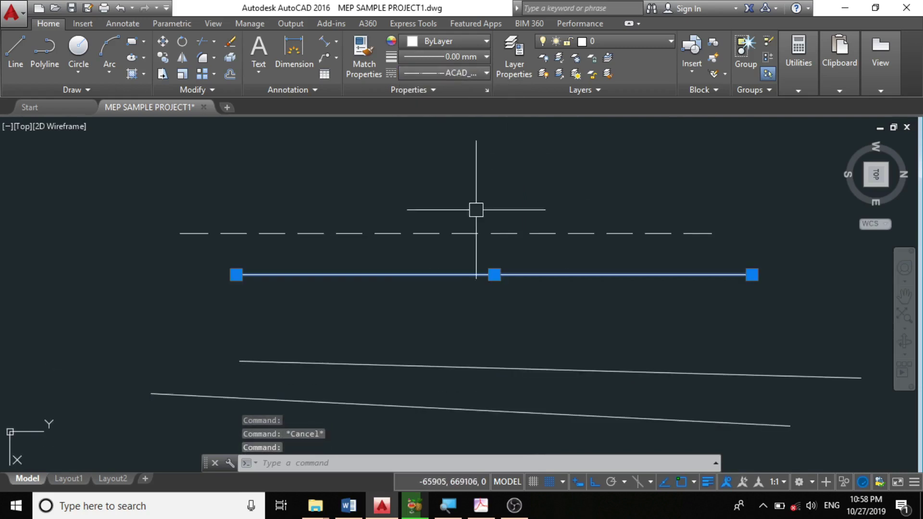
pyautogui.click(437, 73)
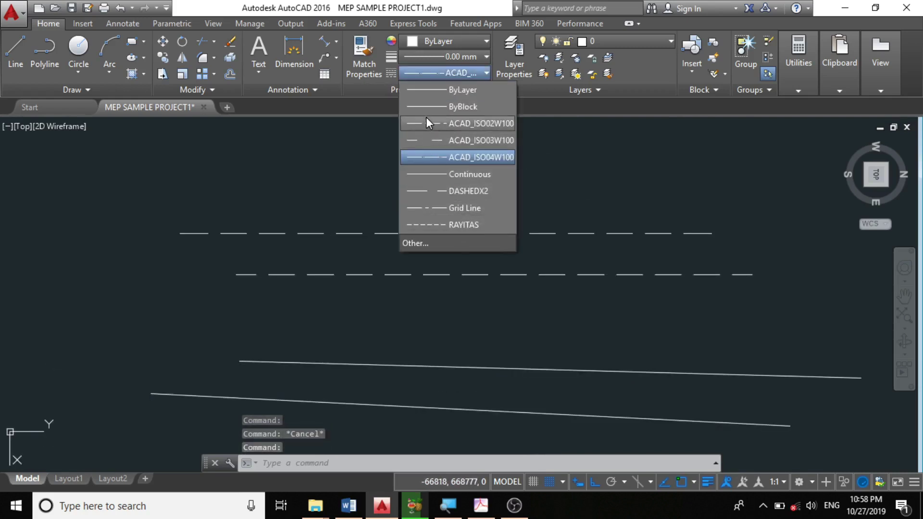
pyautogui.click(466, 139)
pyautogui.click(552, 274)
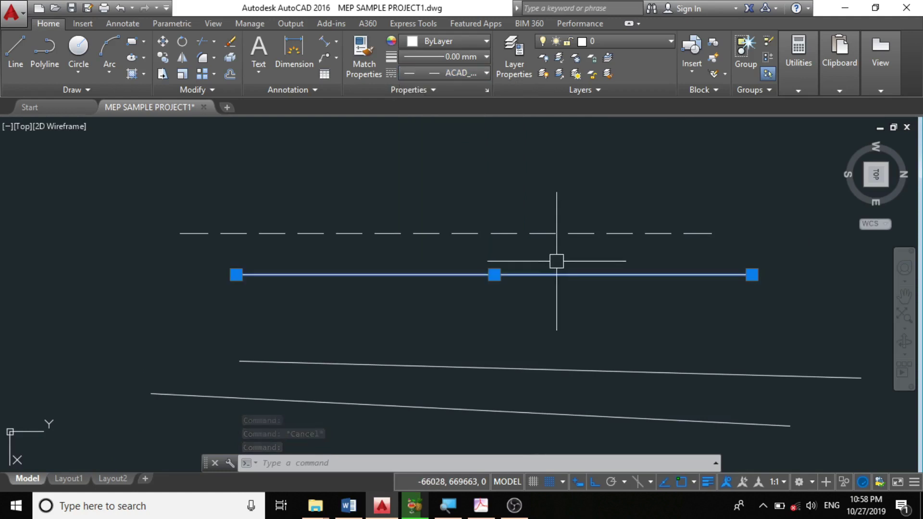
pyautogui.press('Escape')
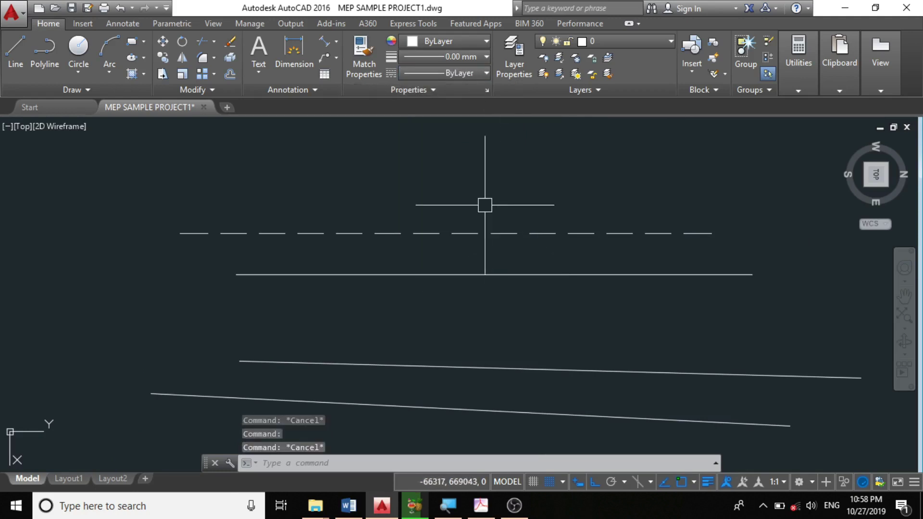
# Load the TRACKS linetype and set both the global scale factor and the current object scale for linetypes to 1
pyautogui.scroll(-2, 484, 202)
pyautogui.click(488, 309)
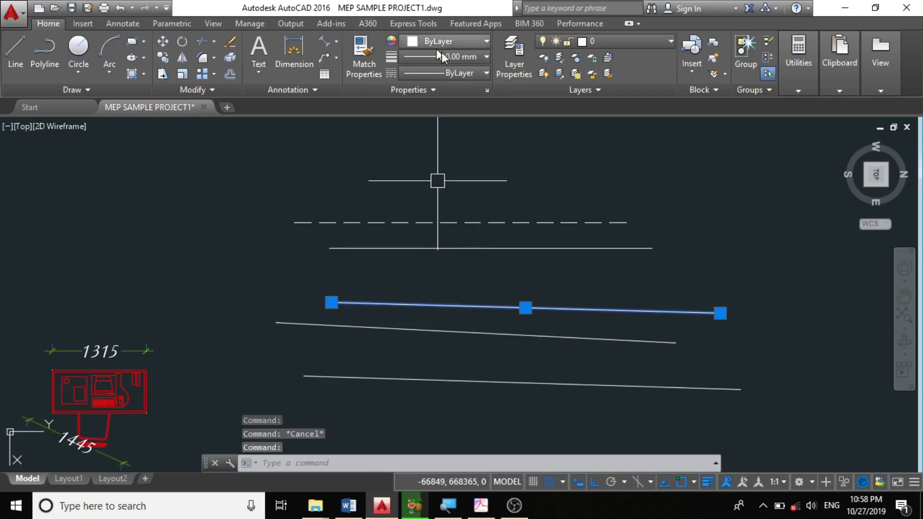
pyautogui.click(460, 72)
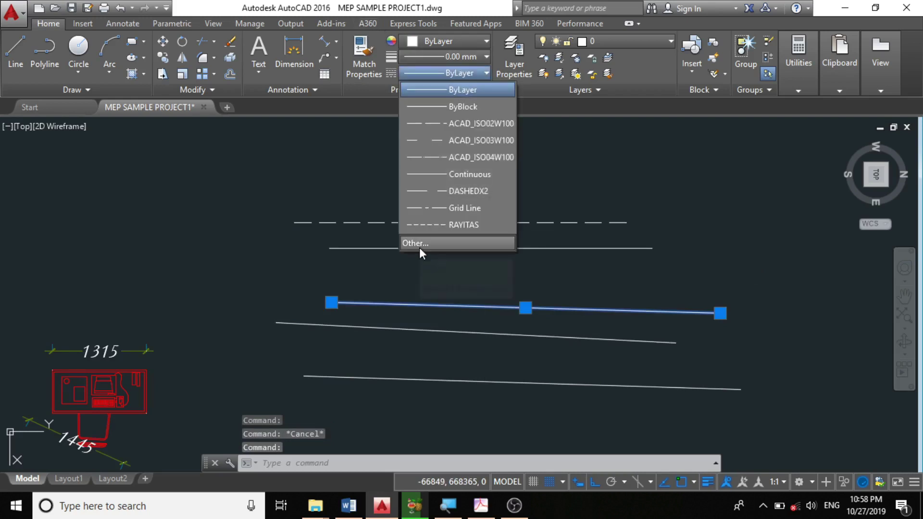
pyautogui.click(419, 247)
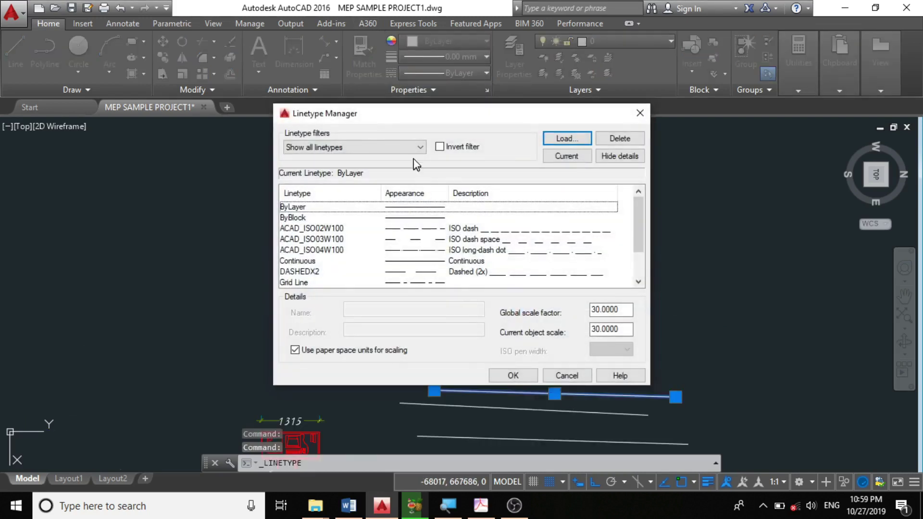
pyautogui.scroll(-1, 502, 281)
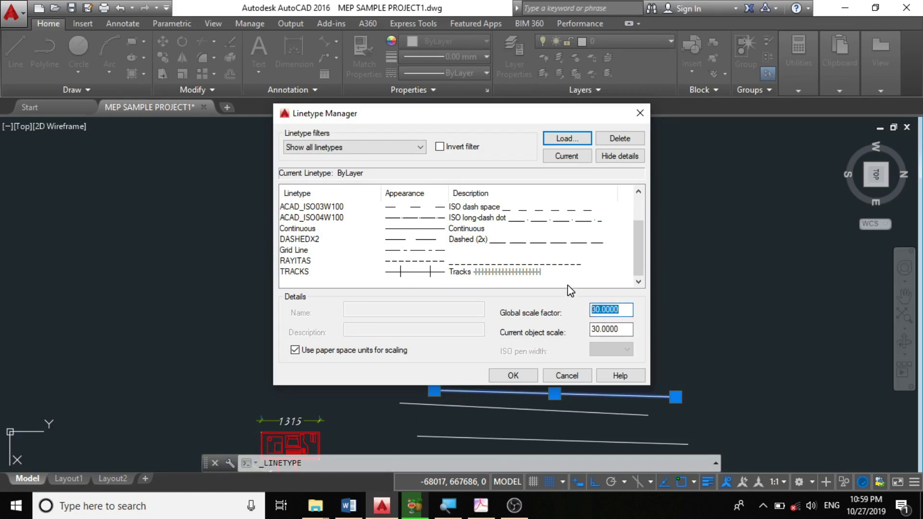
pyautogui.write('1')
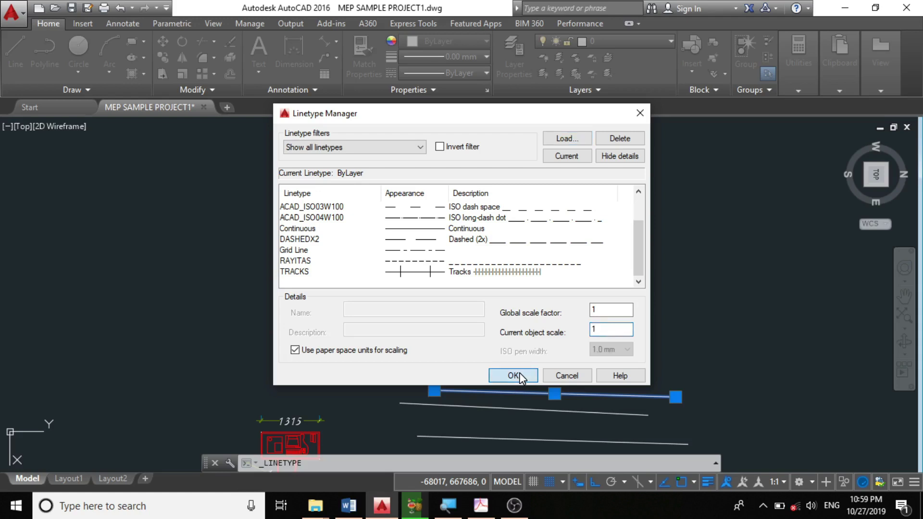
pyautogui.click(520, 374)
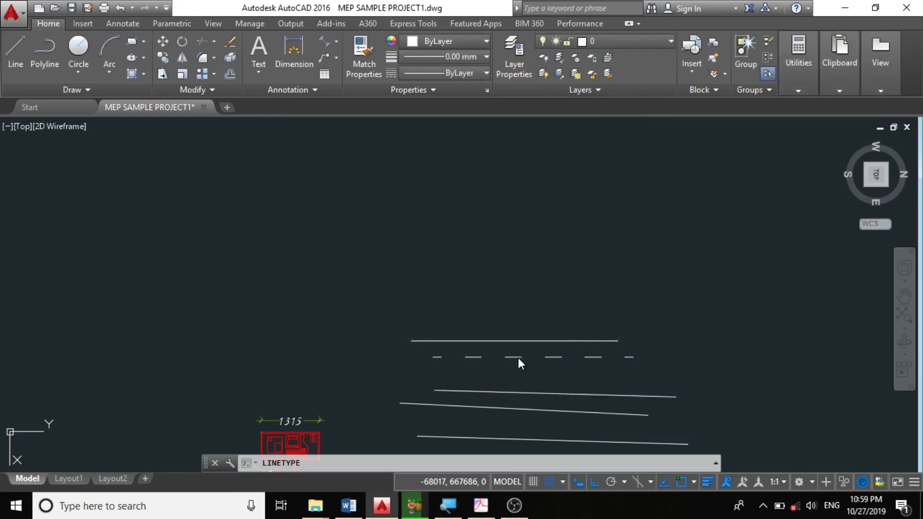
# Change the upper horizontal line's linetype to TRACKS
pyautogui.scroll(1, 519, 358)
pyautogui.scroll(-2, 544, 255)
pyautogui.scroll(3, 543, 287)
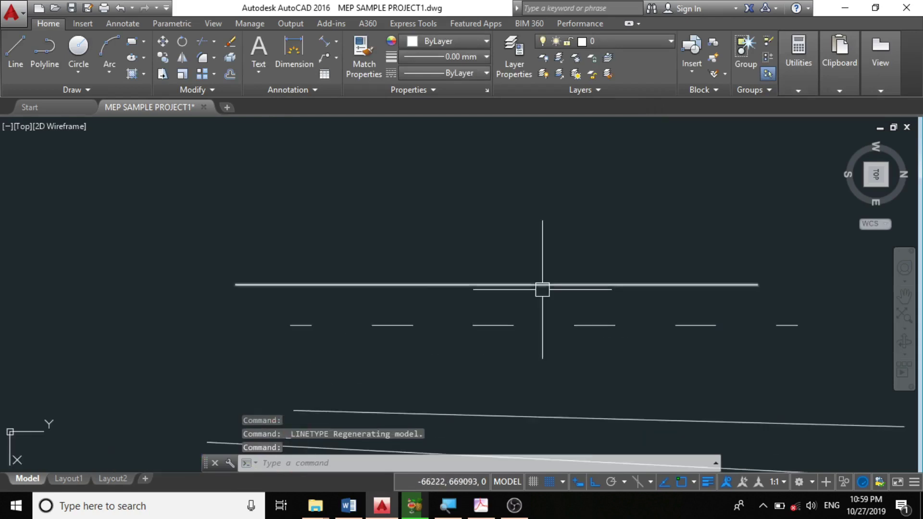
pyautogui.click(541, 288)
pyautogui.scroll(-1, 455, 250)
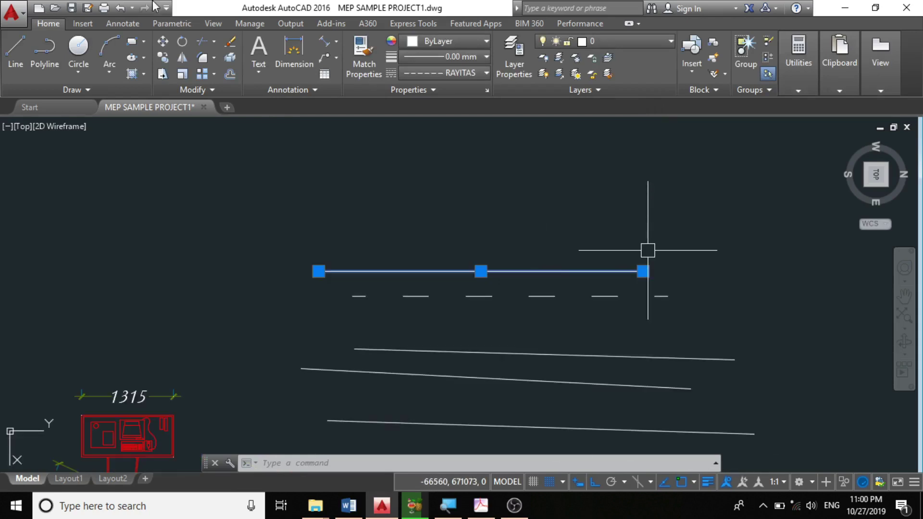
pyautogui.scroll(-2, 544, 232)
pyautogui.scroll(2, 531, 260)
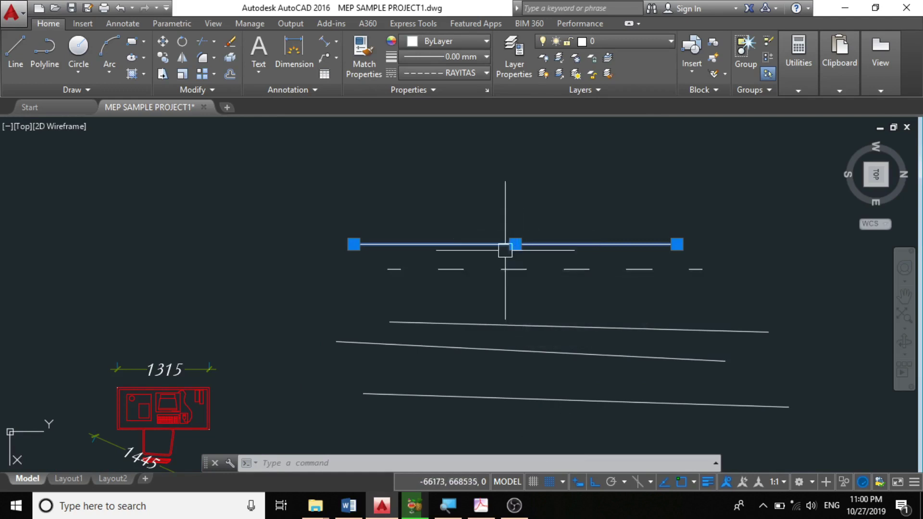
pyautogui.click(476, 72)
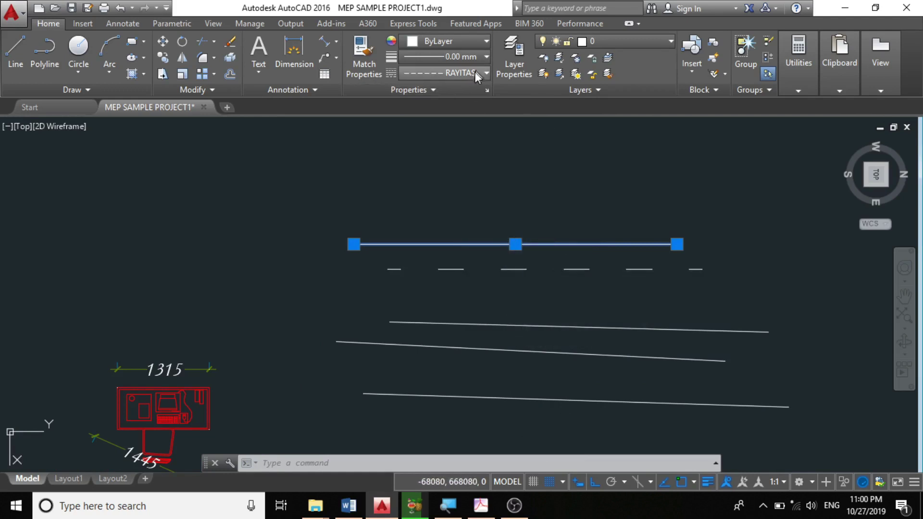
pyautogui.click(466, 227)
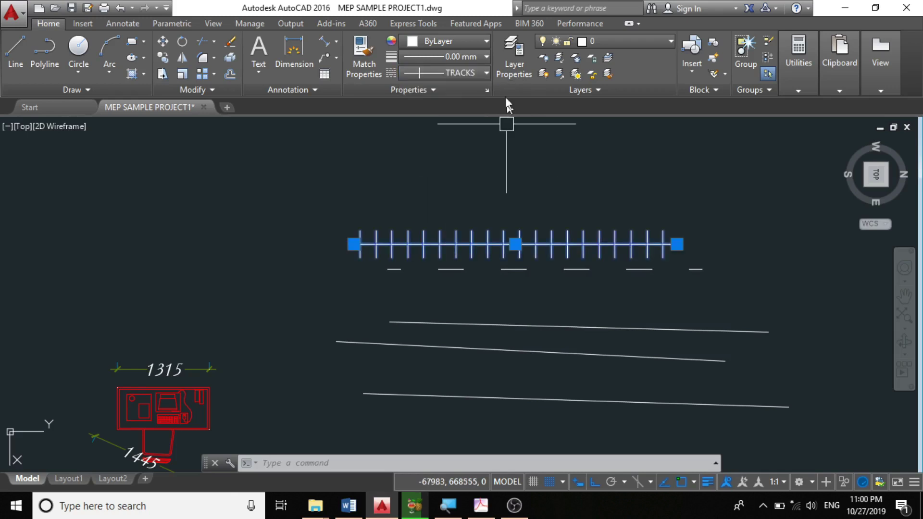
pyautogui.press('Escape')
# Assign a dash-dot linetype to the uppermost of the three sloping lines
pyautogui.scroll(-3, 560, 264)
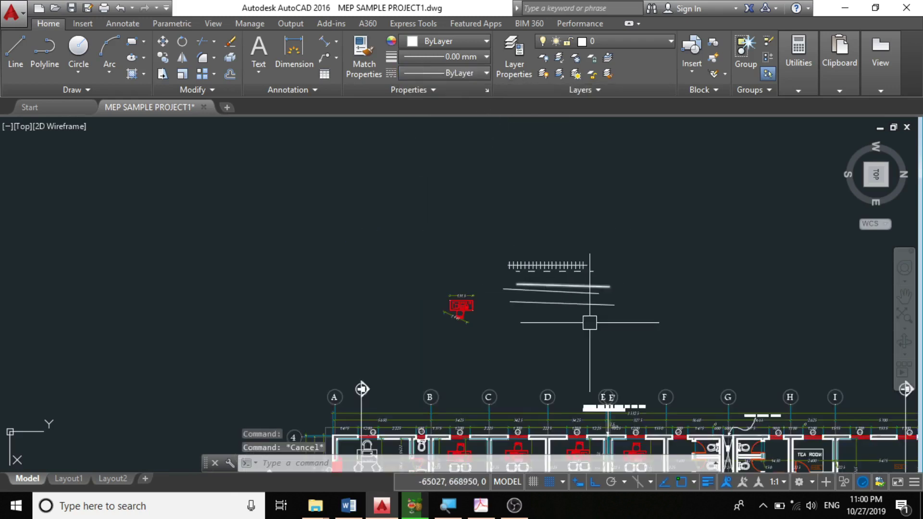
pyautogui.scroll(5, 612, 316)
pyautogui.scroll(-2, 556, 270)
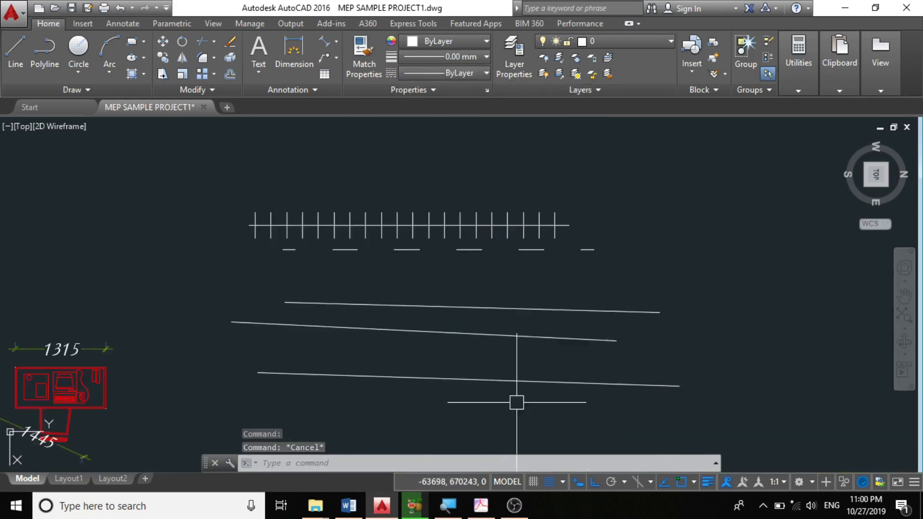
pyautogui.scroll(-4, 497, 333)
pyautogui.scroll(2, 498, 333)
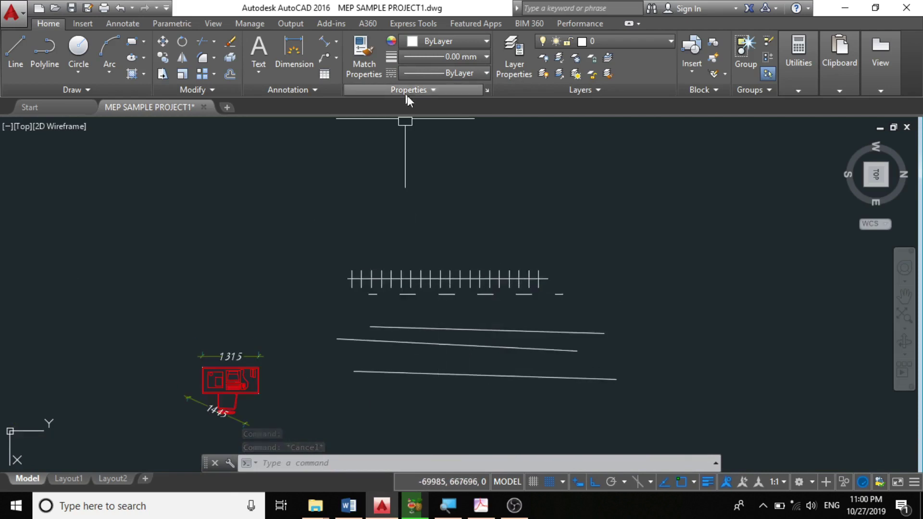
pyautogui.click(483, 329)
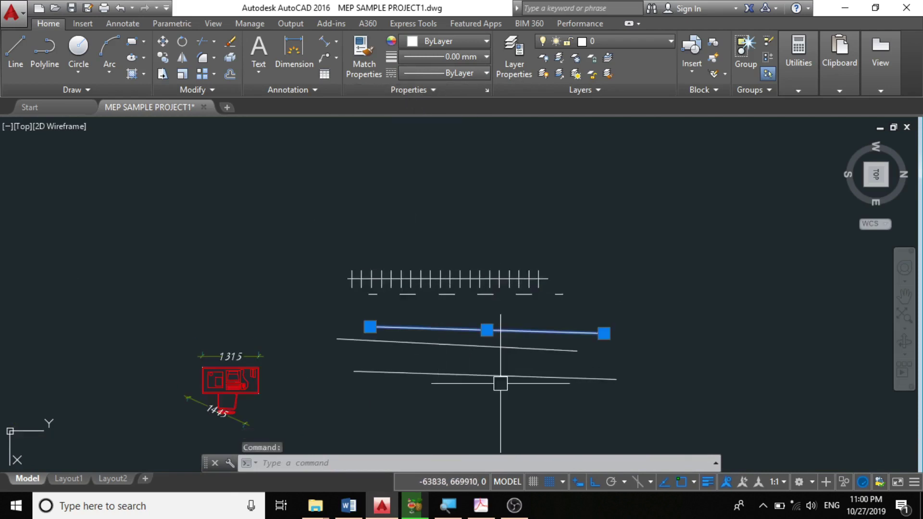
pyautogui.click(443, 72)
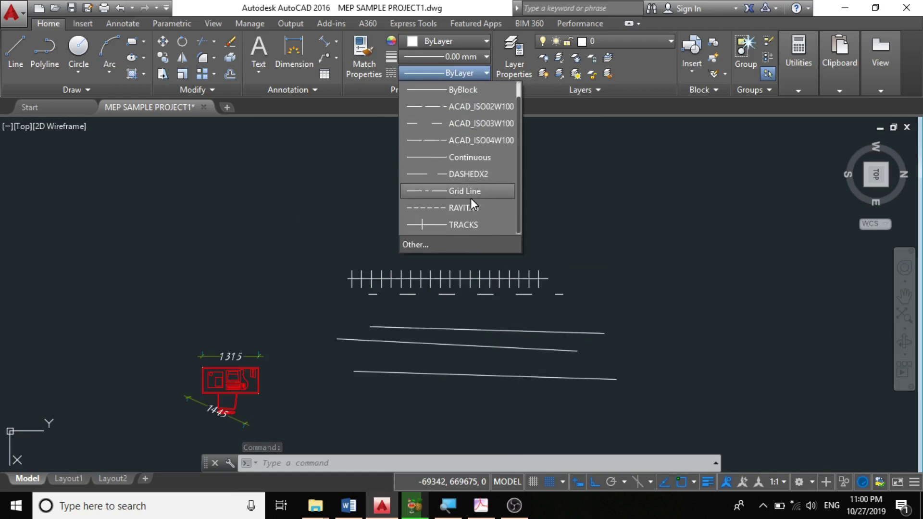
pyautogui.click(472, 222)
pyautogui.press('Escape')
pyautogui.scroll(-3, 474, 325)
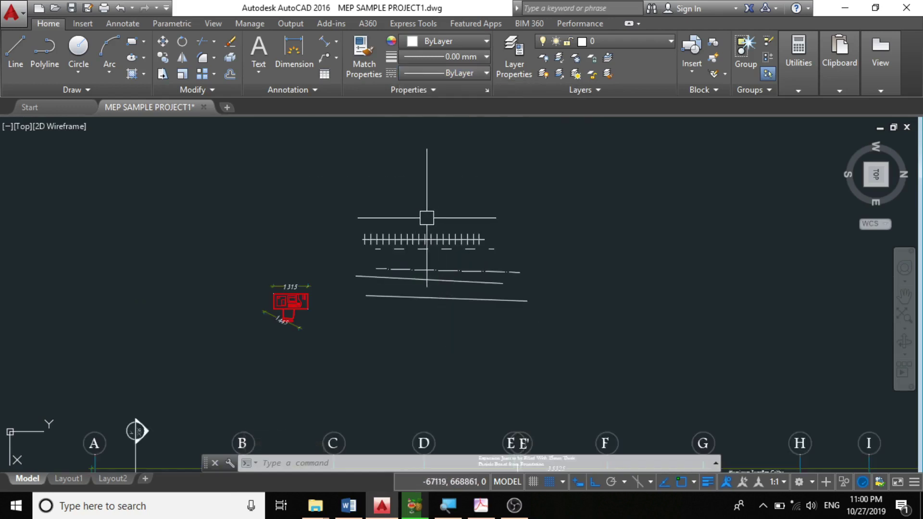
pyautogui.press('Escape')
pyautogui.scroll(-1, 437, 254)
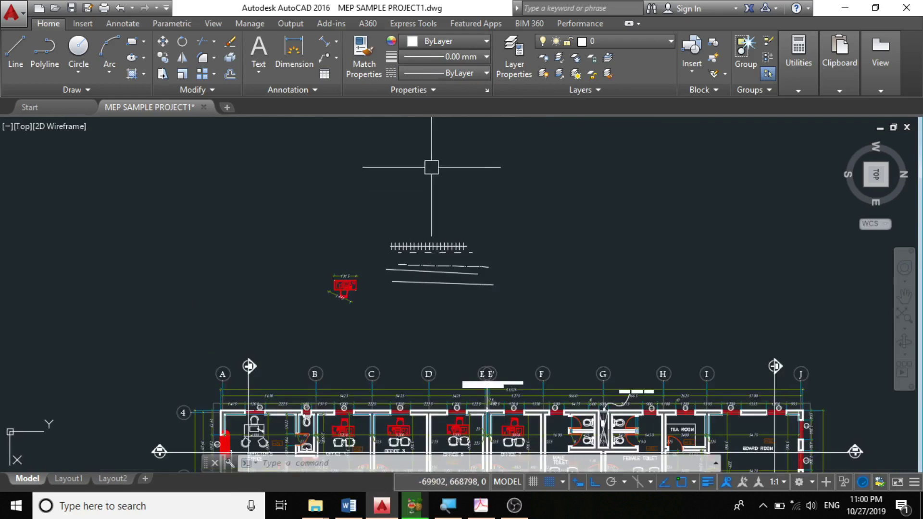